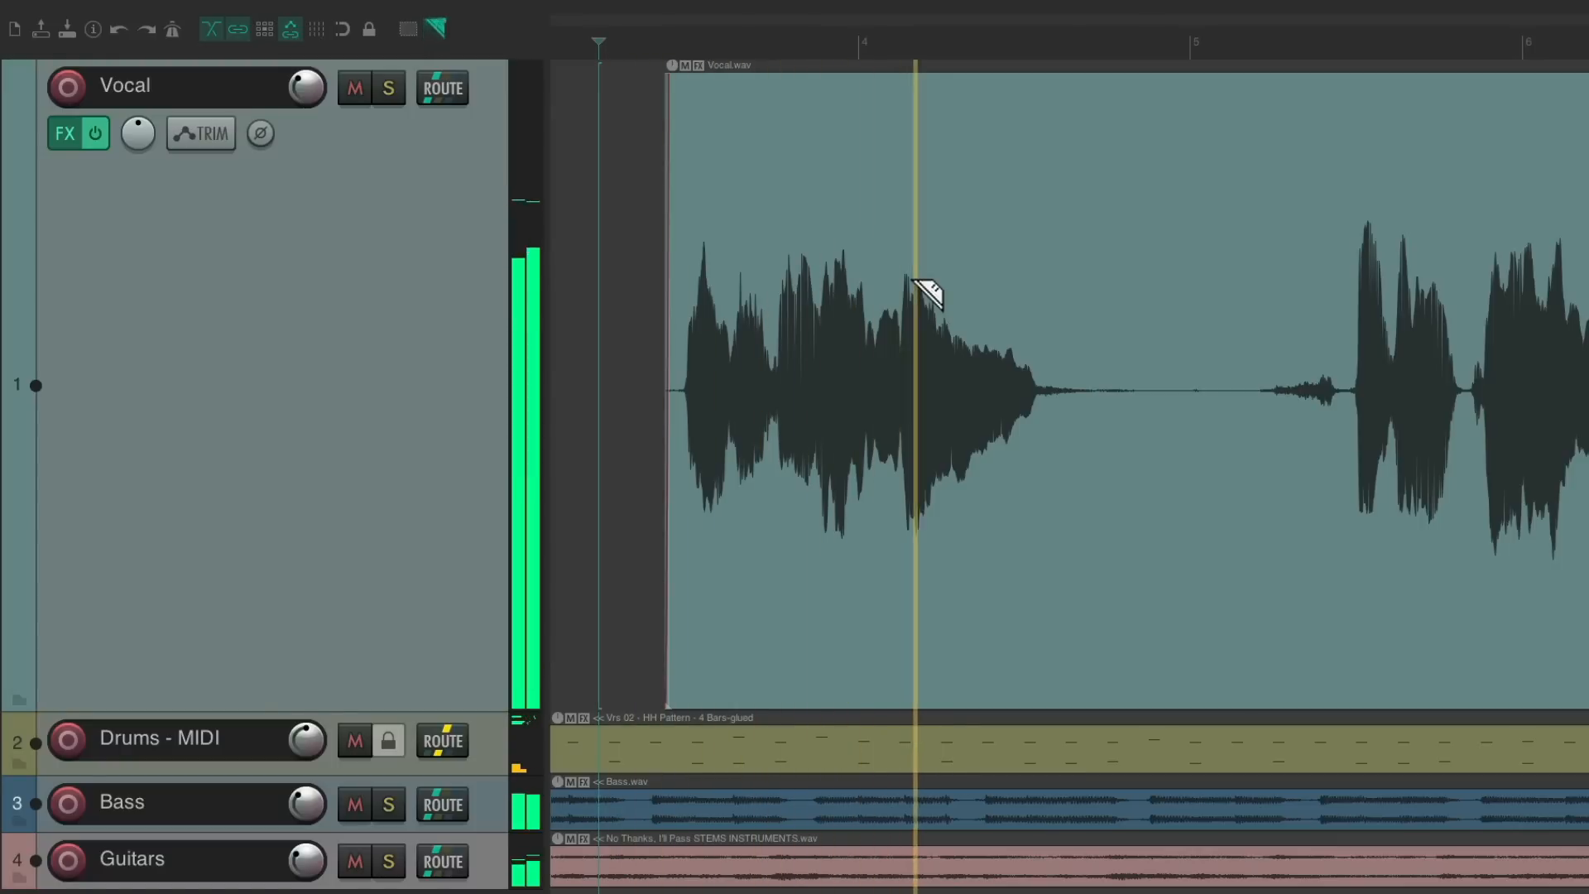
# Stop playback, place the edit cursor just before the vocal phrase between bars 5 and 6, and play that phrase.
pyautogui.press('space')
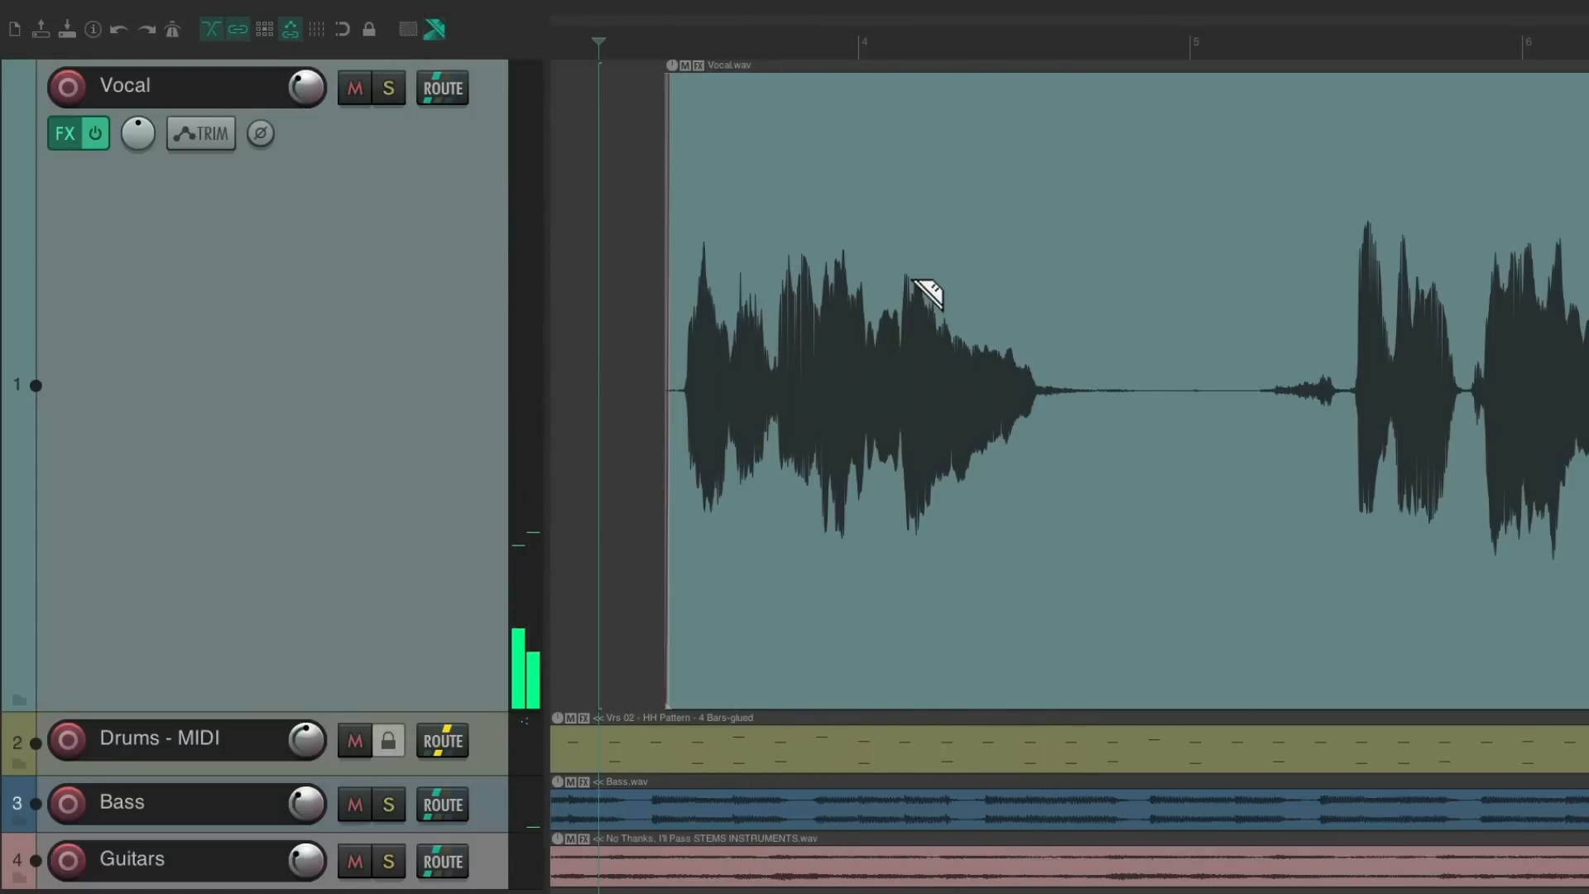
pyautogui.hscroll(5, 950, 397)
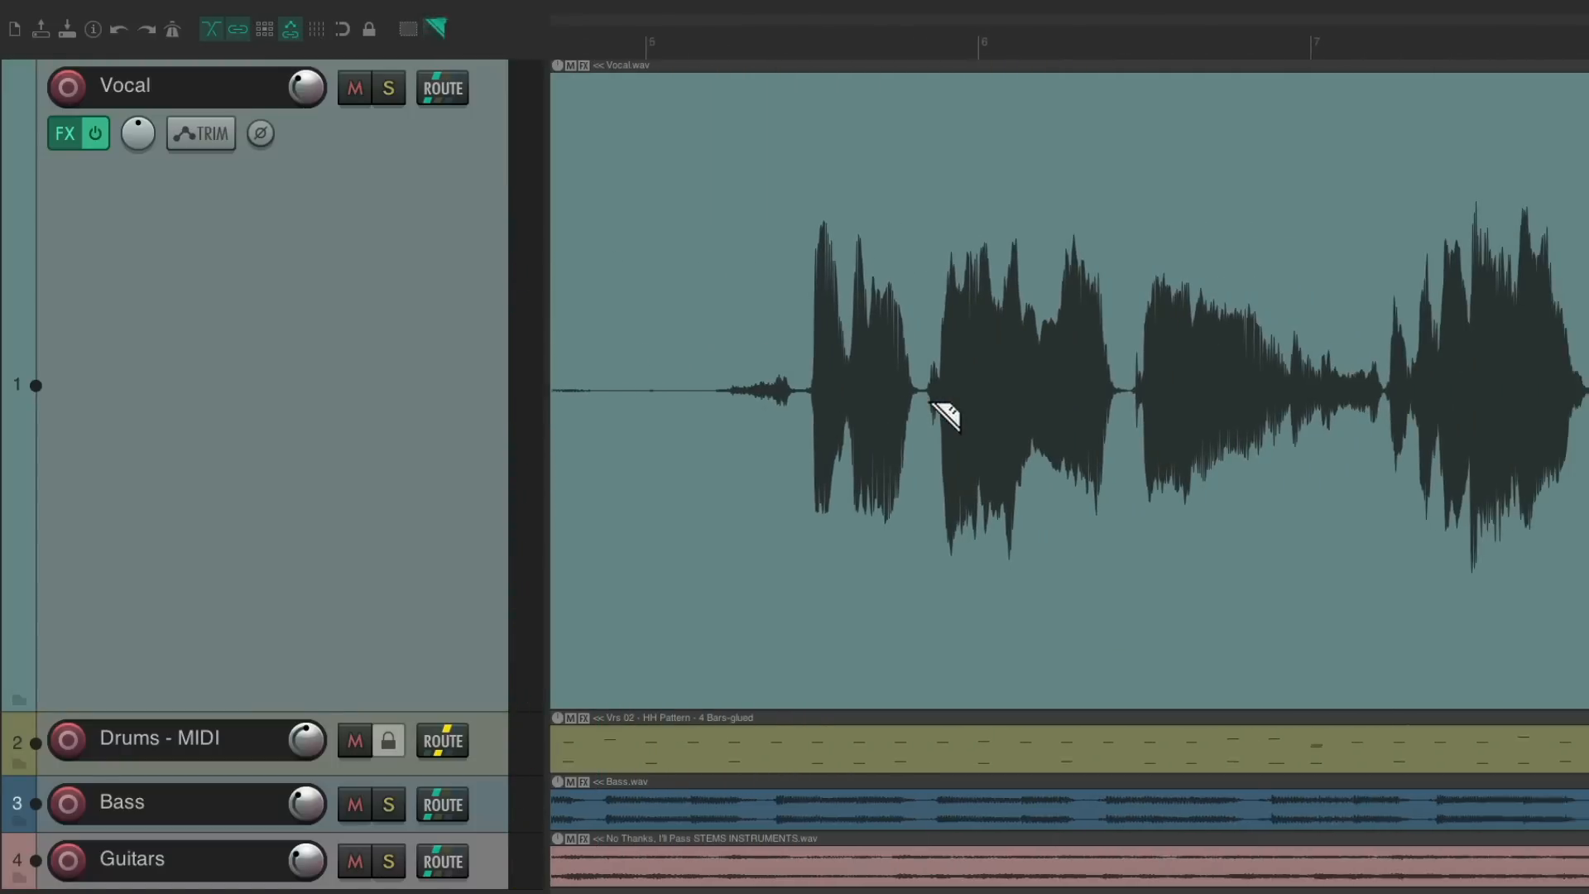
pyautogui.moveTo(659, 269); pyautogui.dragTo(833, 309)
pyautogui.moveTo(993, 281); pyautogui.dragTo(1208, 427)
pyautogui.click(1109, 239)
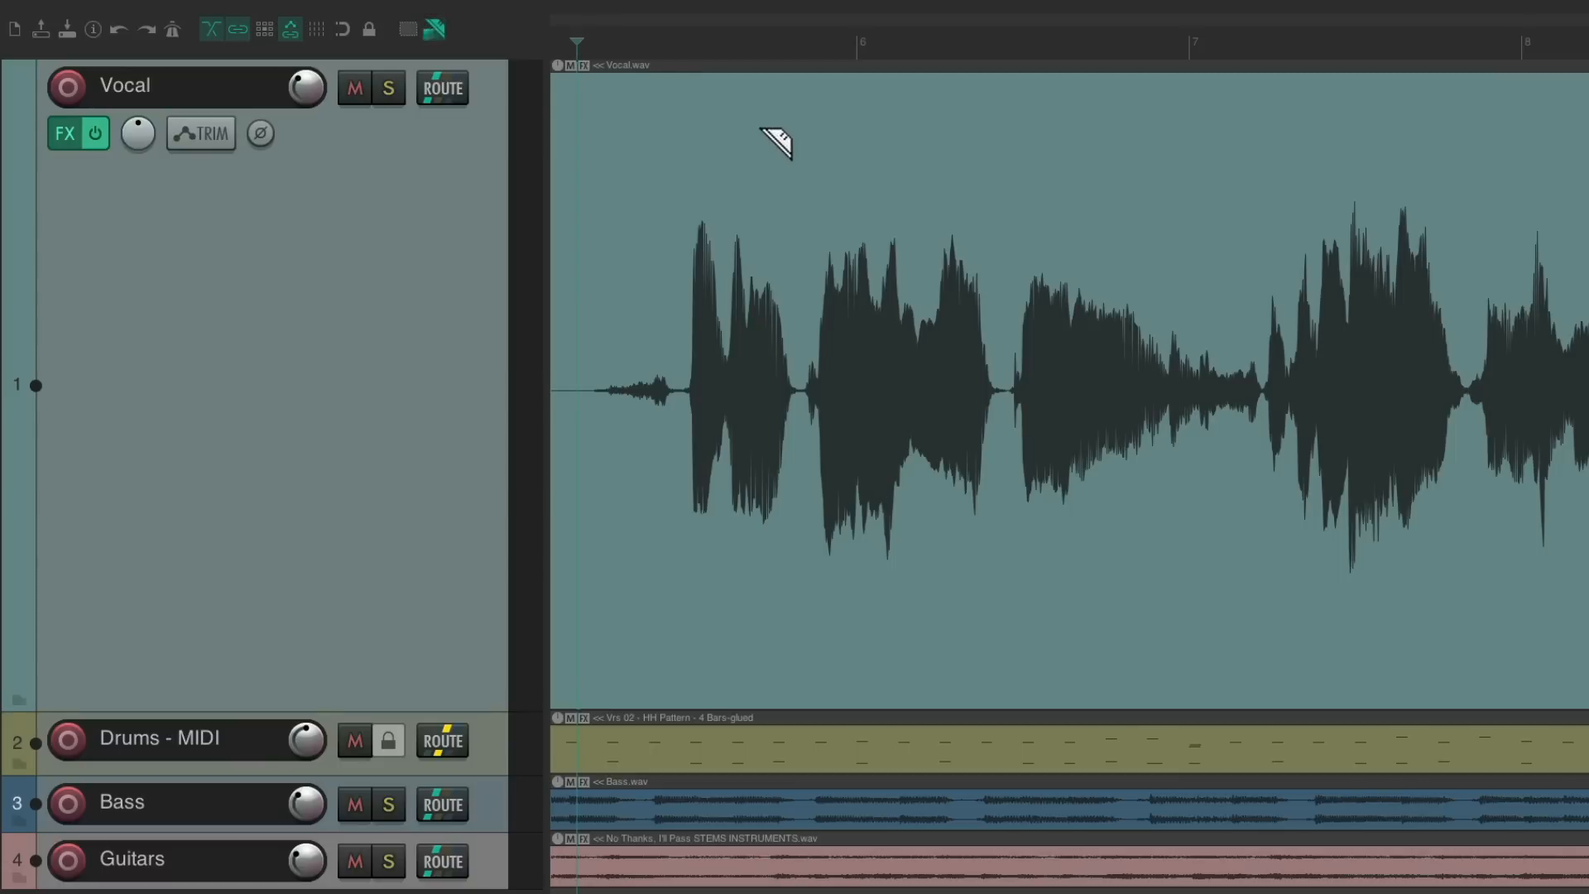
pyautogui.press('space')
pyautogui.press('space')
# Play the vocal from bar 9 to hear the phrase there, and stop playback.
pyautogui.hscroll(10, 915, 326)
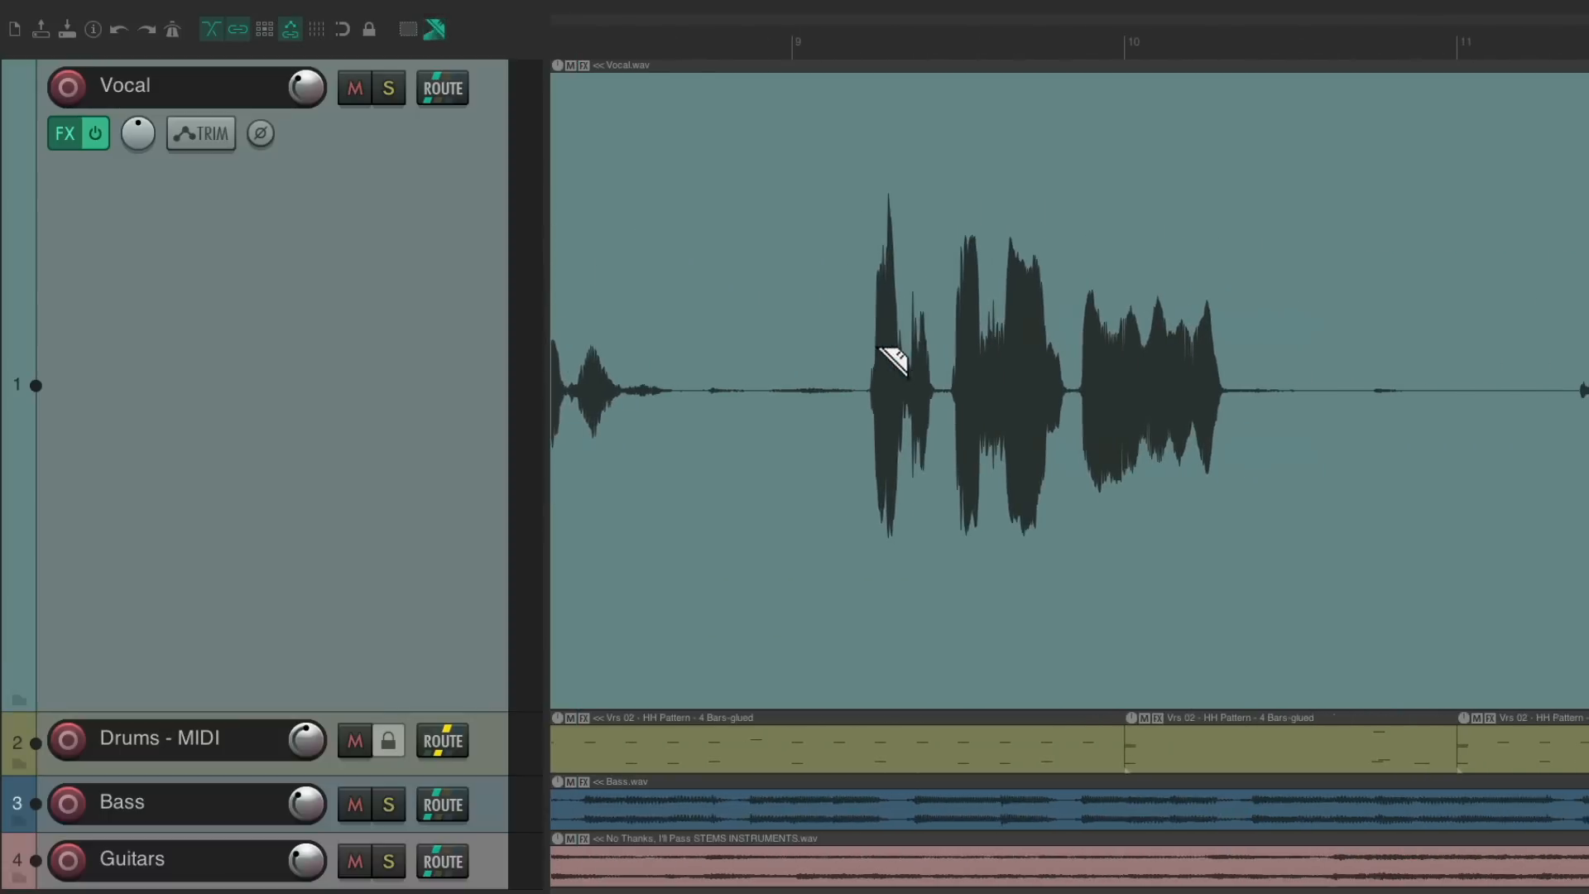
pyautogui.hscroll(1, 879, 349)
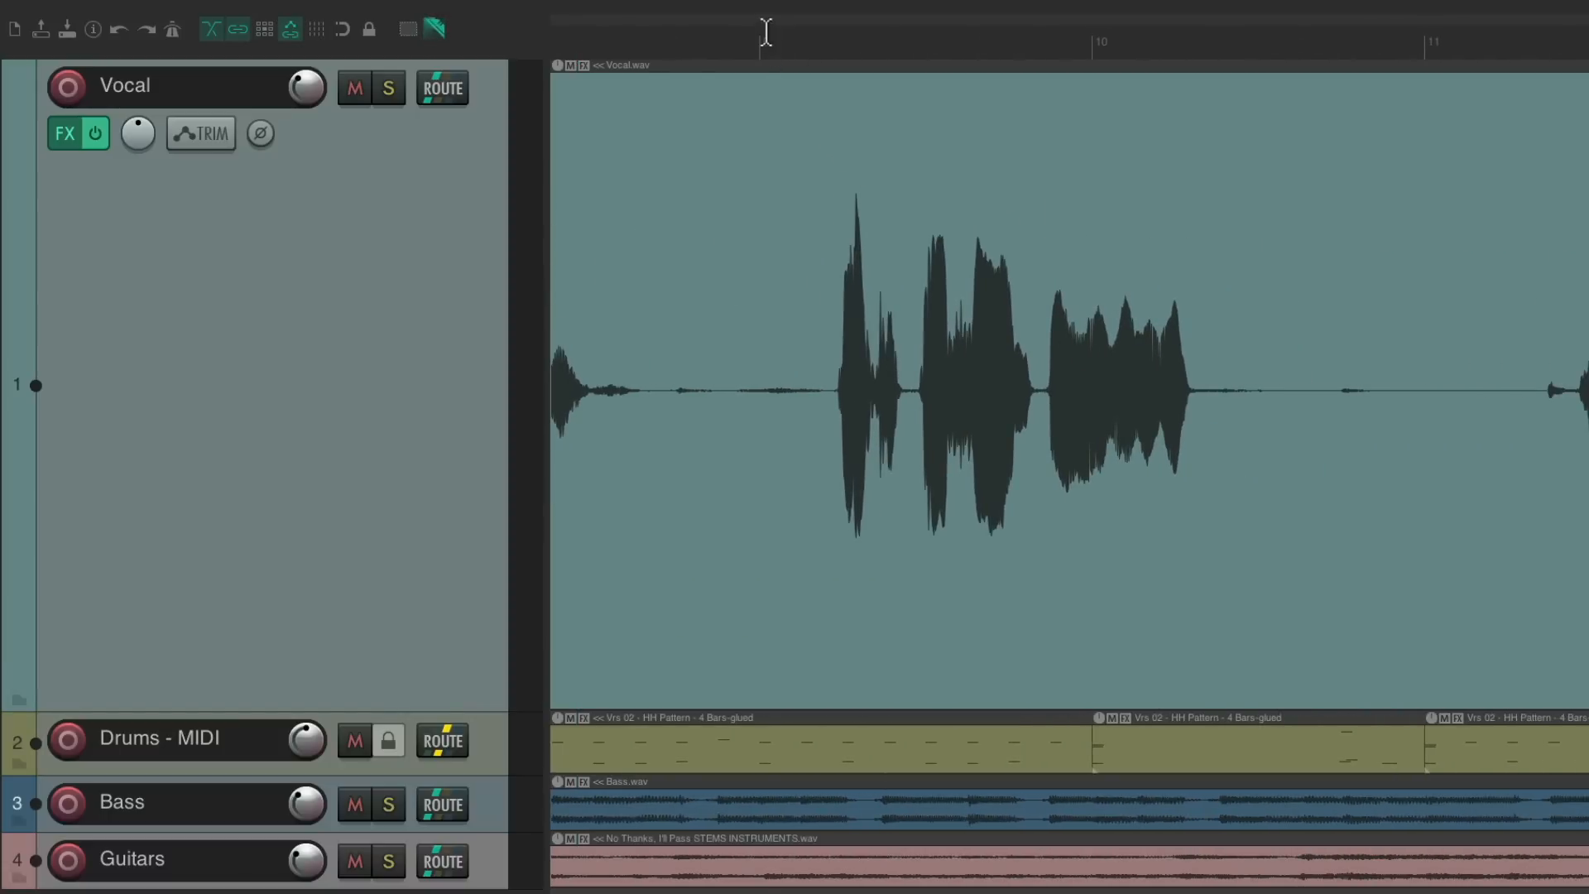
pyautogui.press('space')
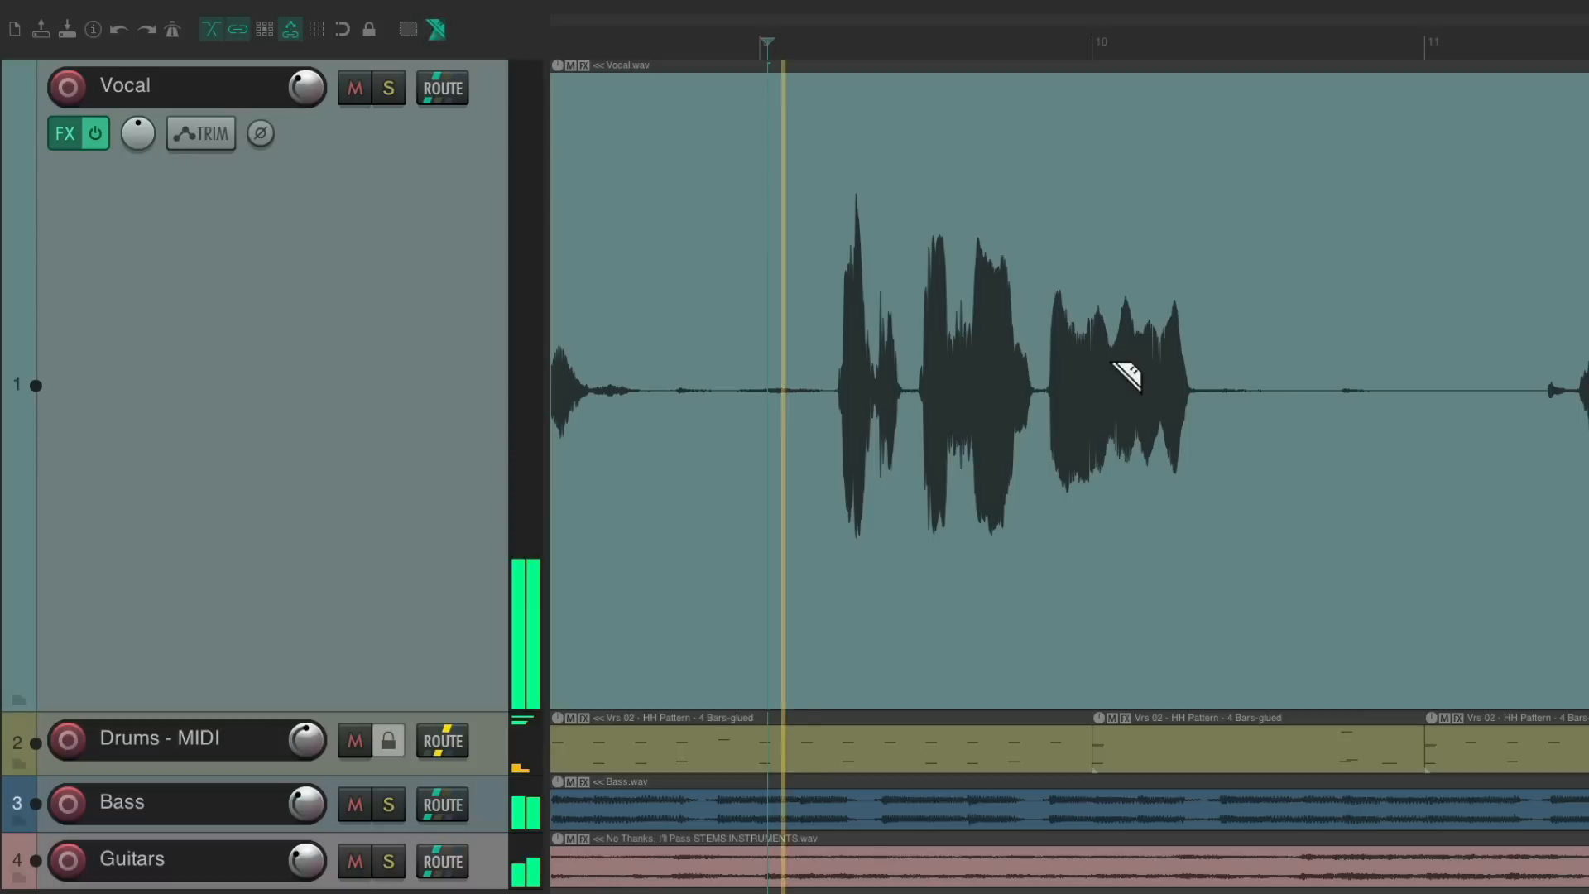
pyautogui.hscroll(10, 1111, 363)
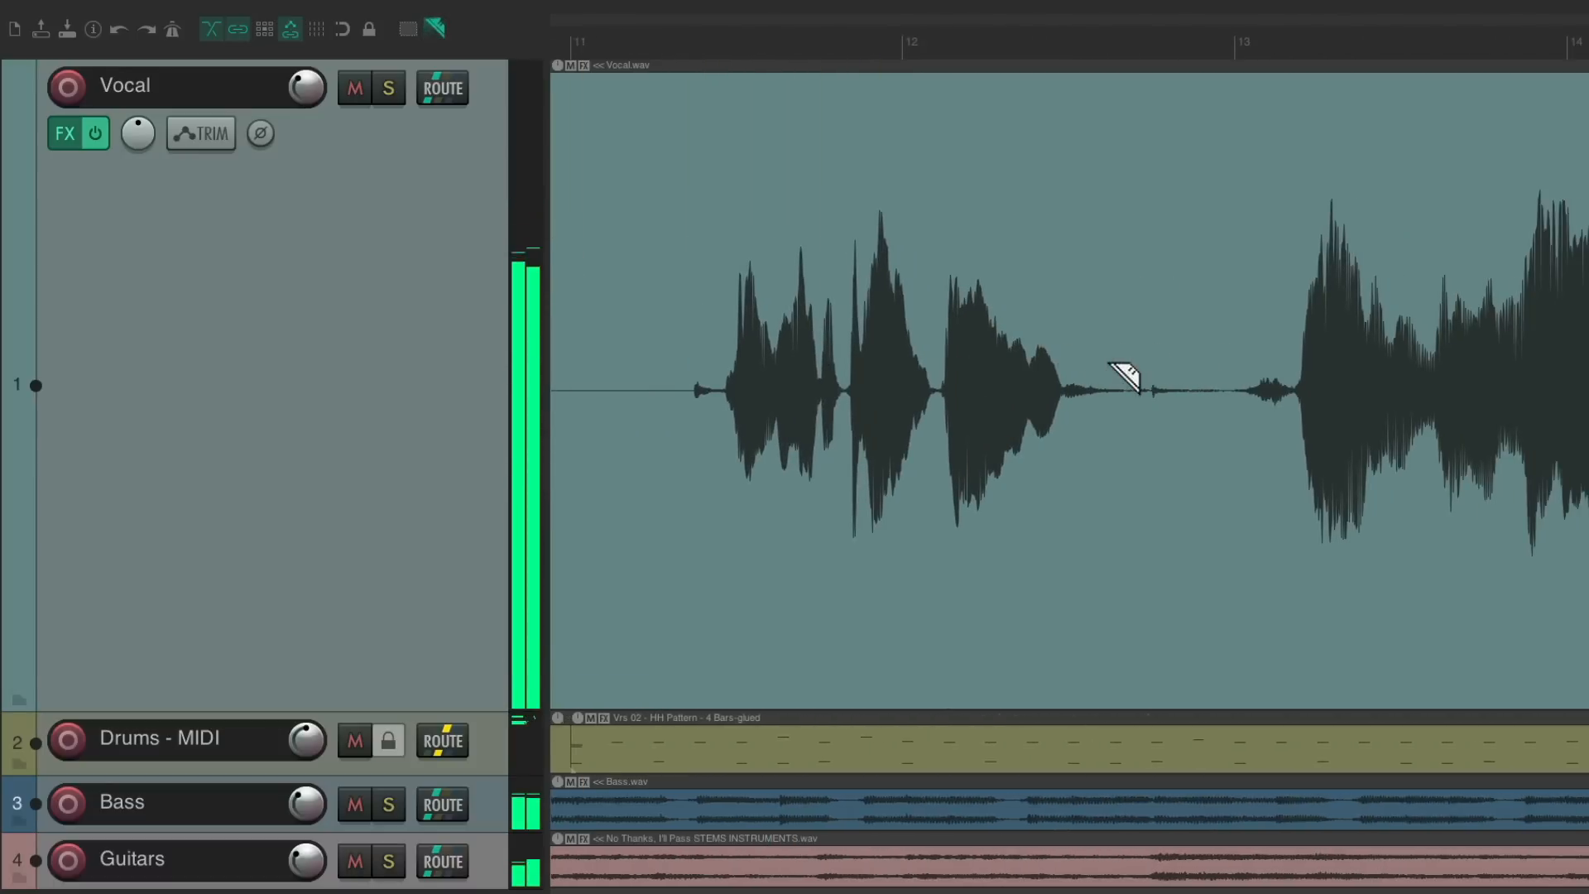
pyautogui.press('space')
# Place the edit cursor just before the vocal phrase after bar 11, play the phrase, and stop.
pyautogui.click(643, 37)
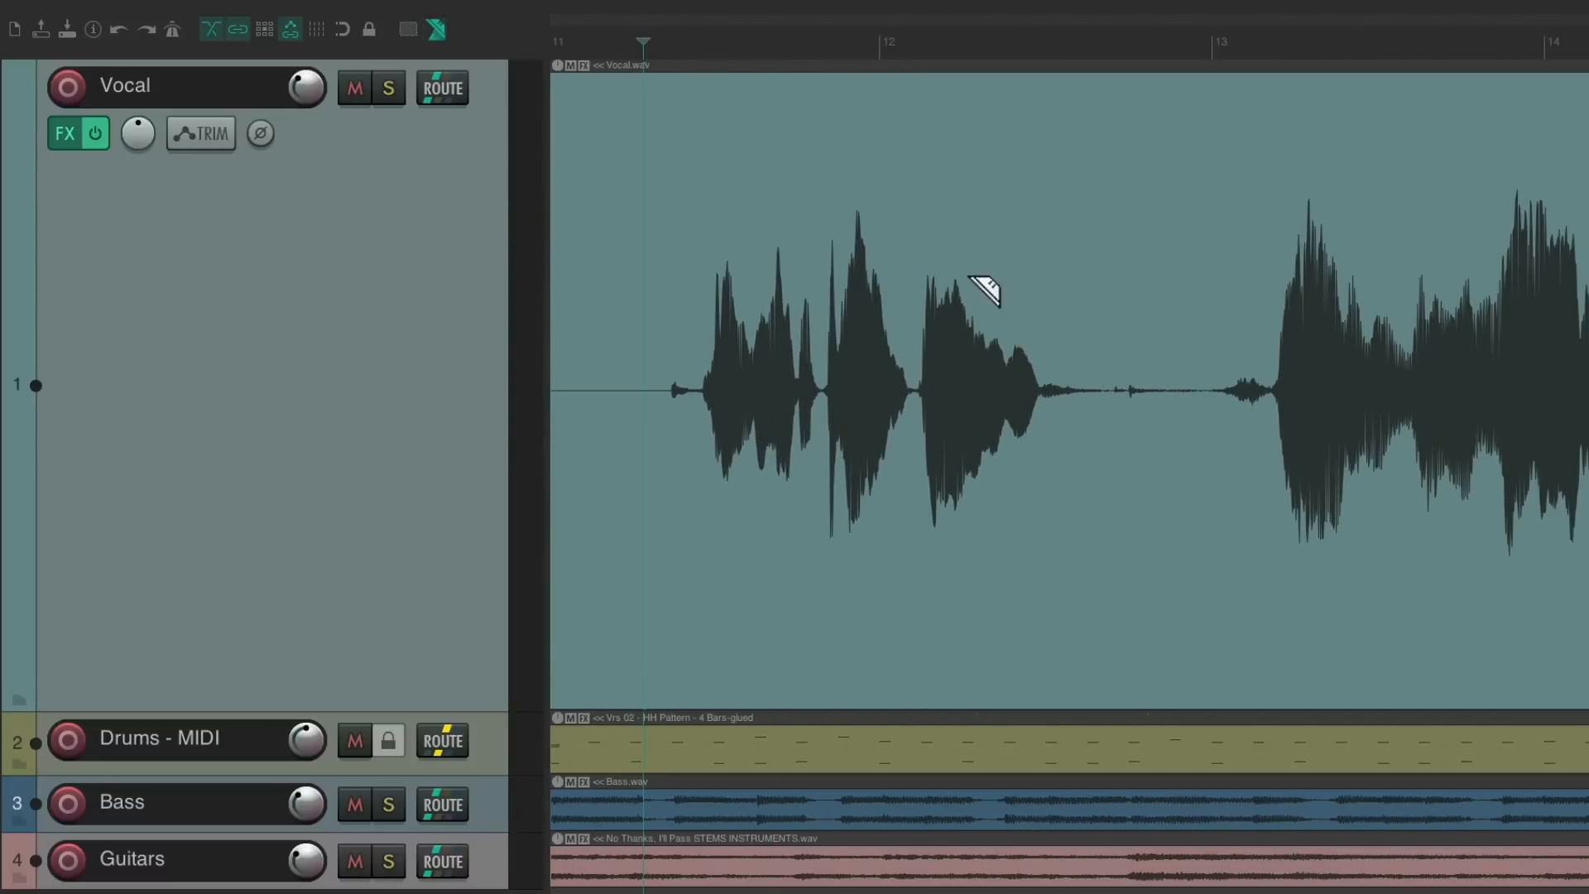
pyautogui.press('space')
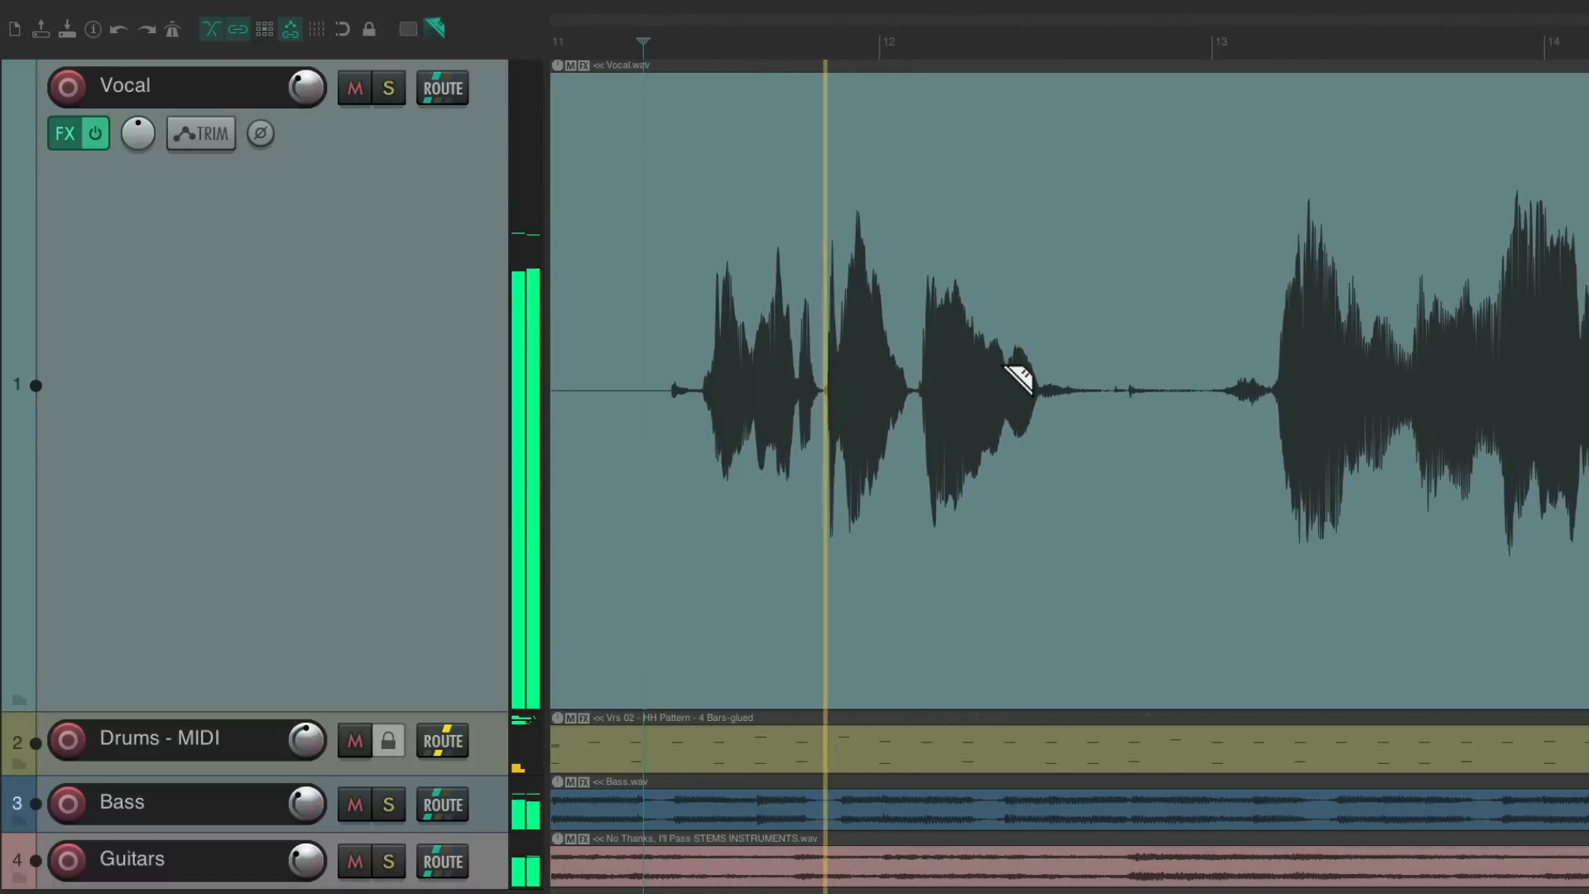
pyautogui.press('space')
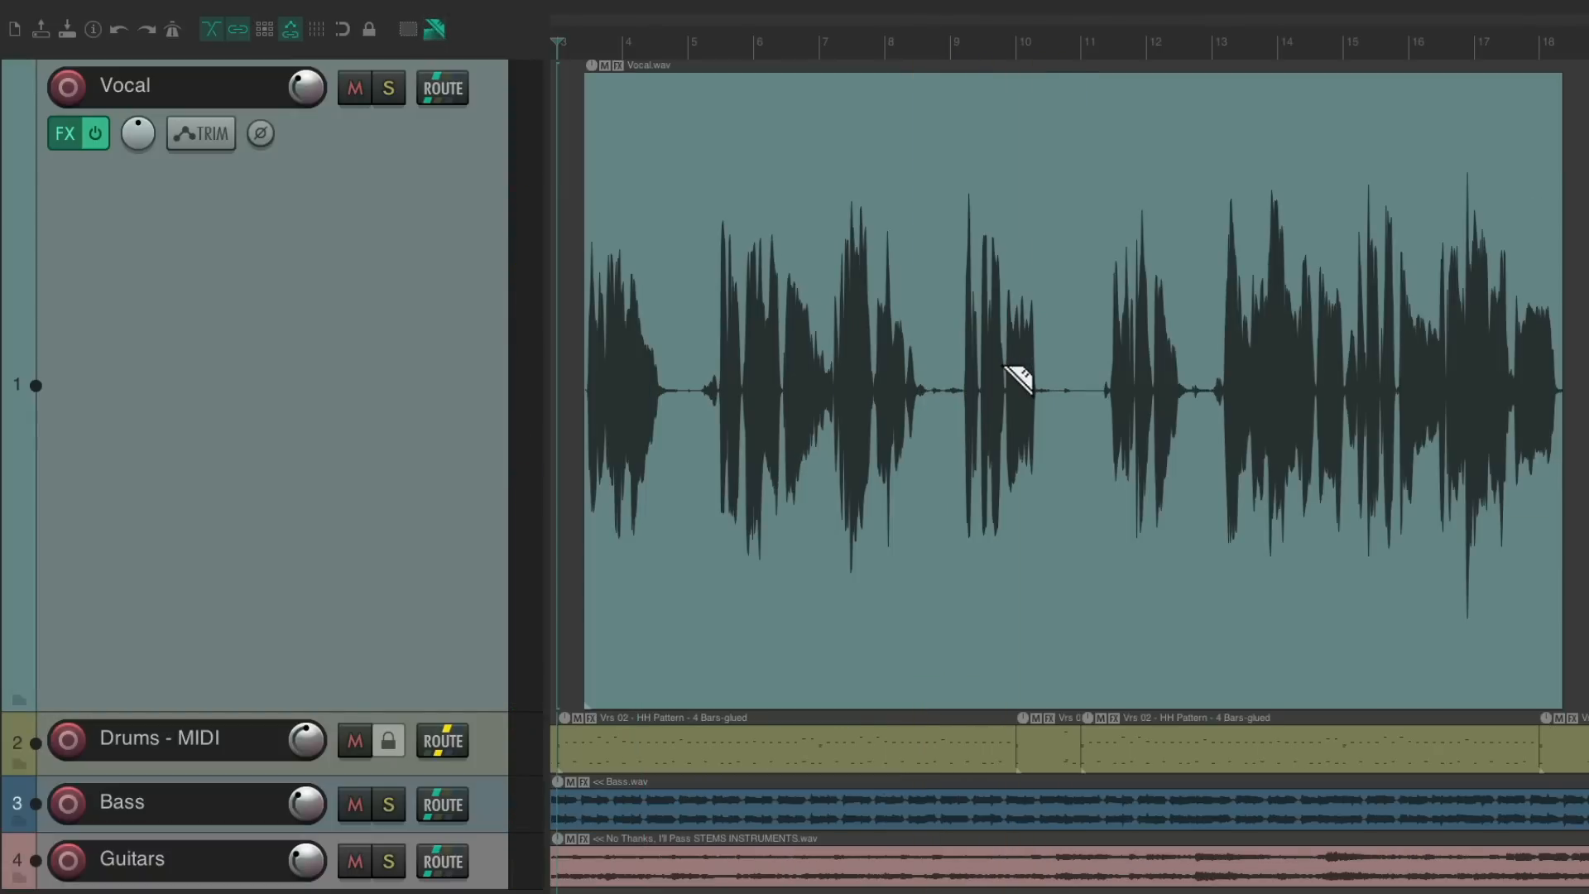
# Turn off razor editing and find the action "Move edit cursor to left edge of visible arrange view" by filtering for "move edit cursor left".
pyautogui.click(438, 34)
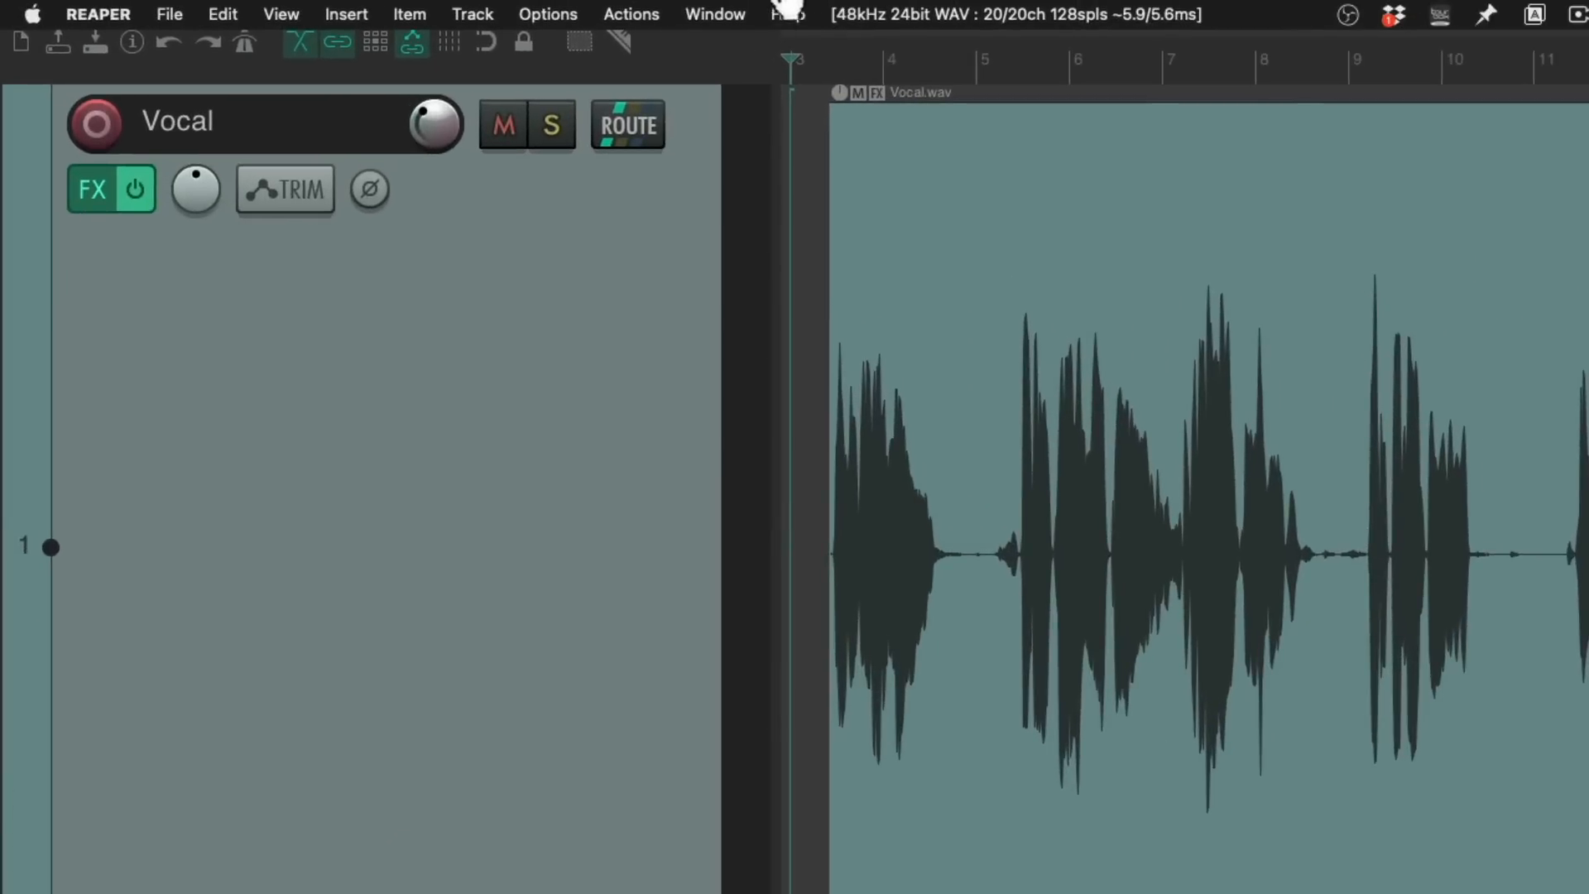
pyautogui.click(654, 5)
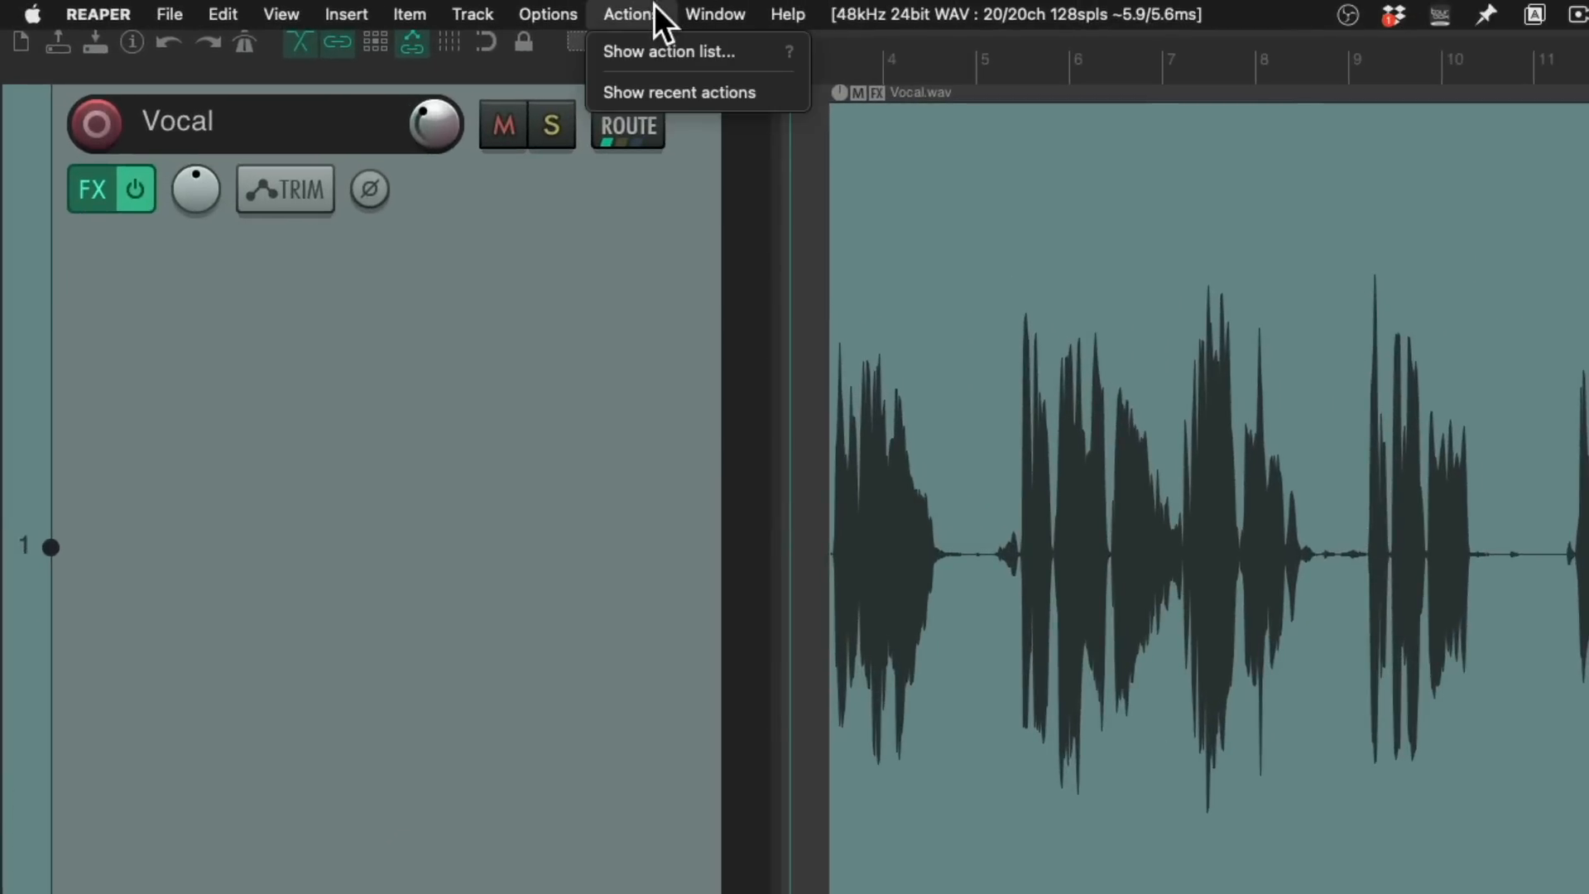
pyautogui.click(603, 48)
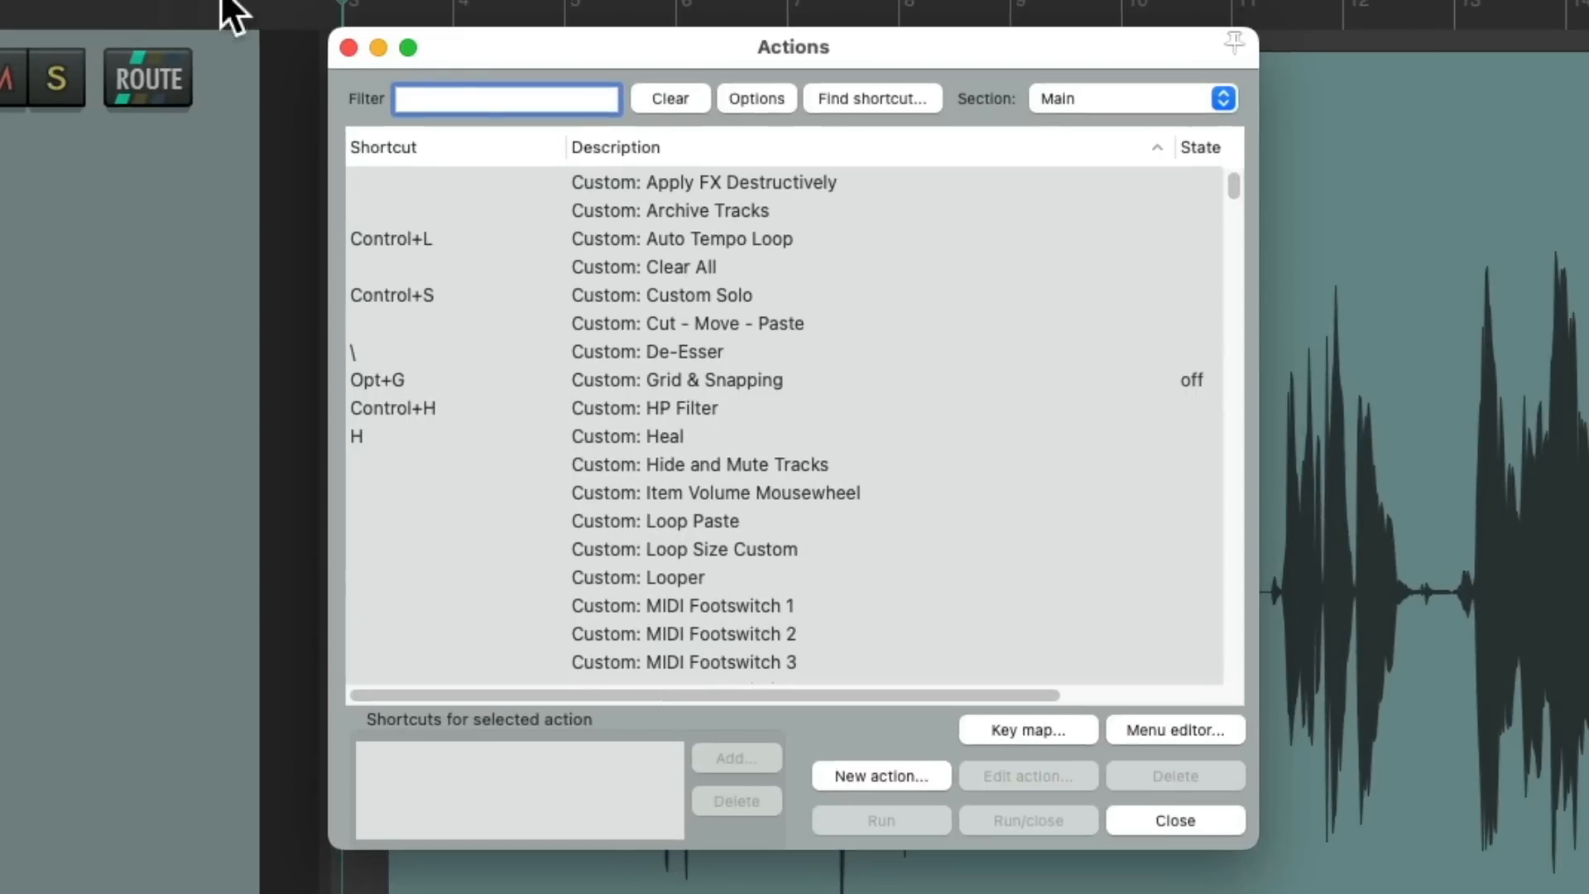
pyautogui.write('move edit cursor left')
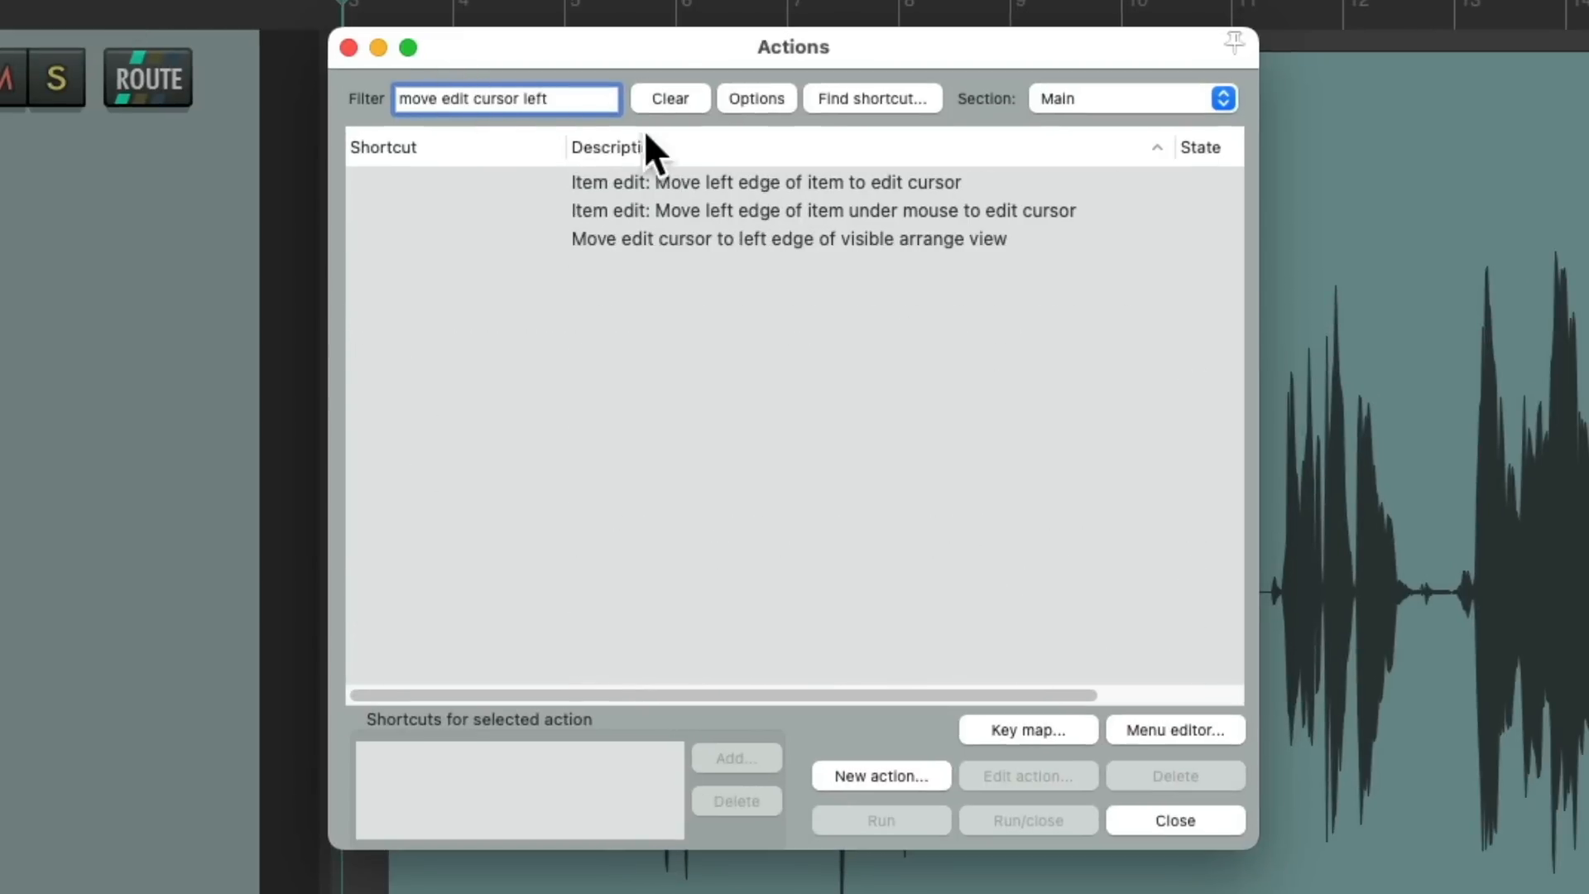
pyautogui.click(742, 238)
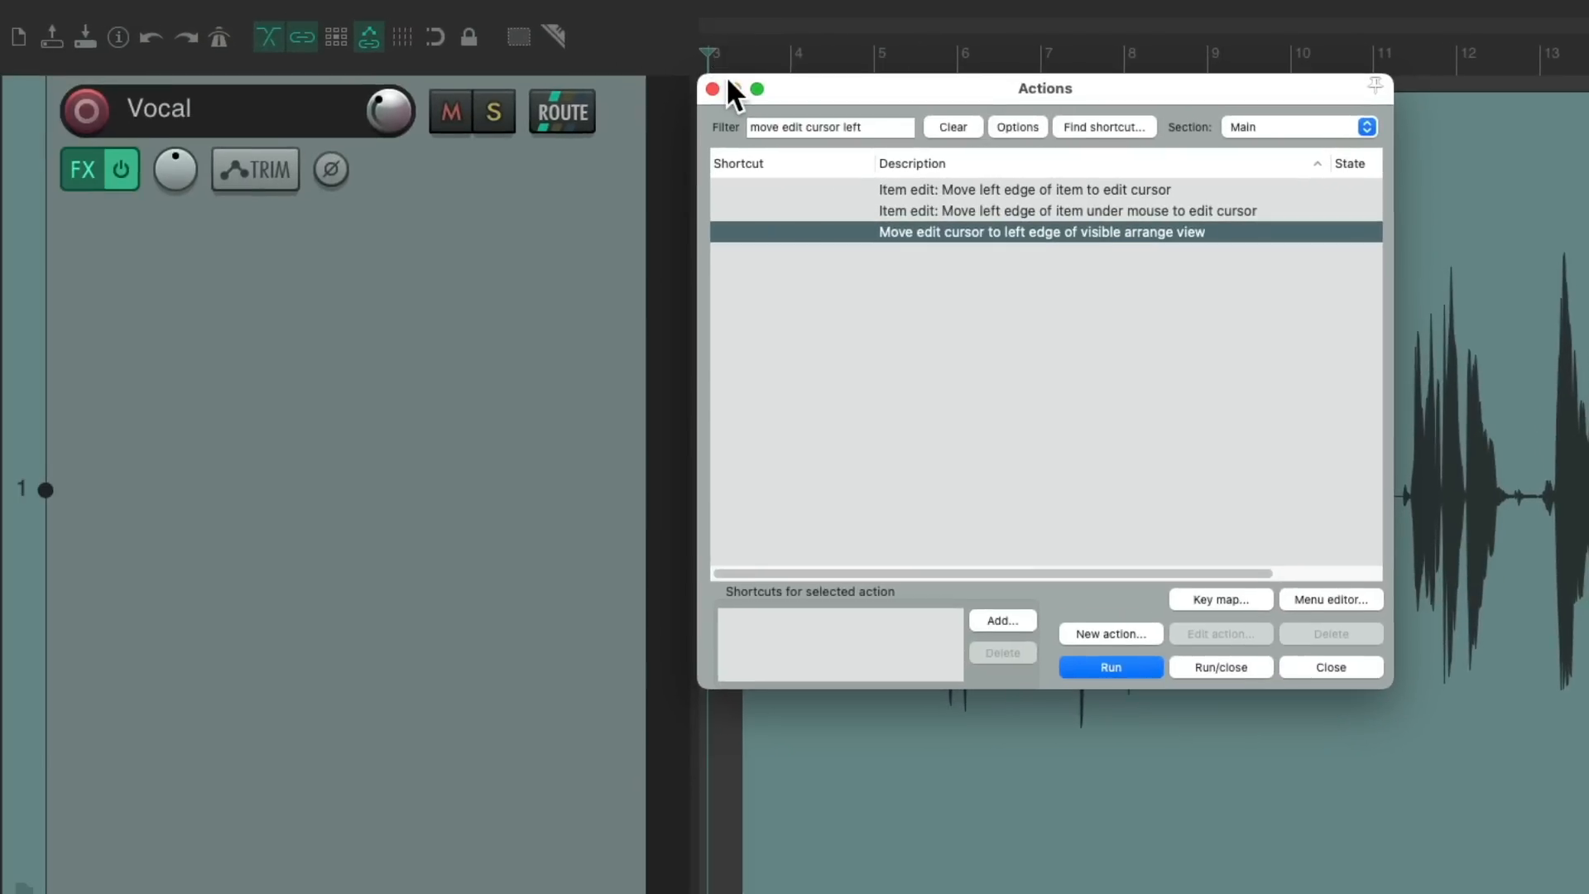
pyautogui.moveTo(446, 33); pyautogui.dragTo(696, 156)
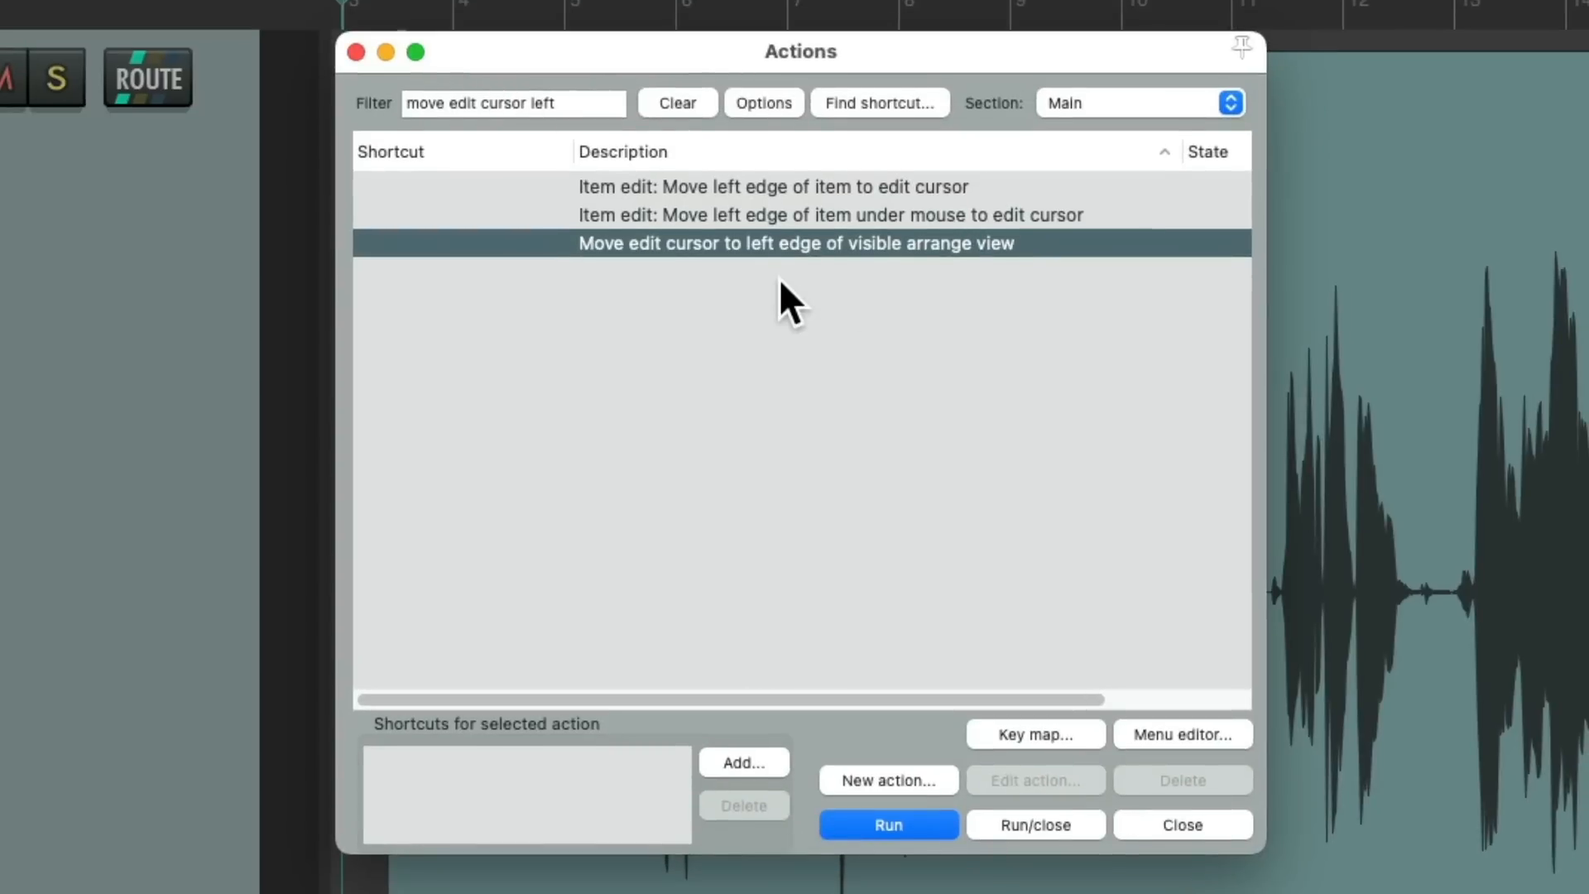
# Assign the shortcut C to the selected action with Normal scope and close the action list.
pyautogui.click(739, 760)
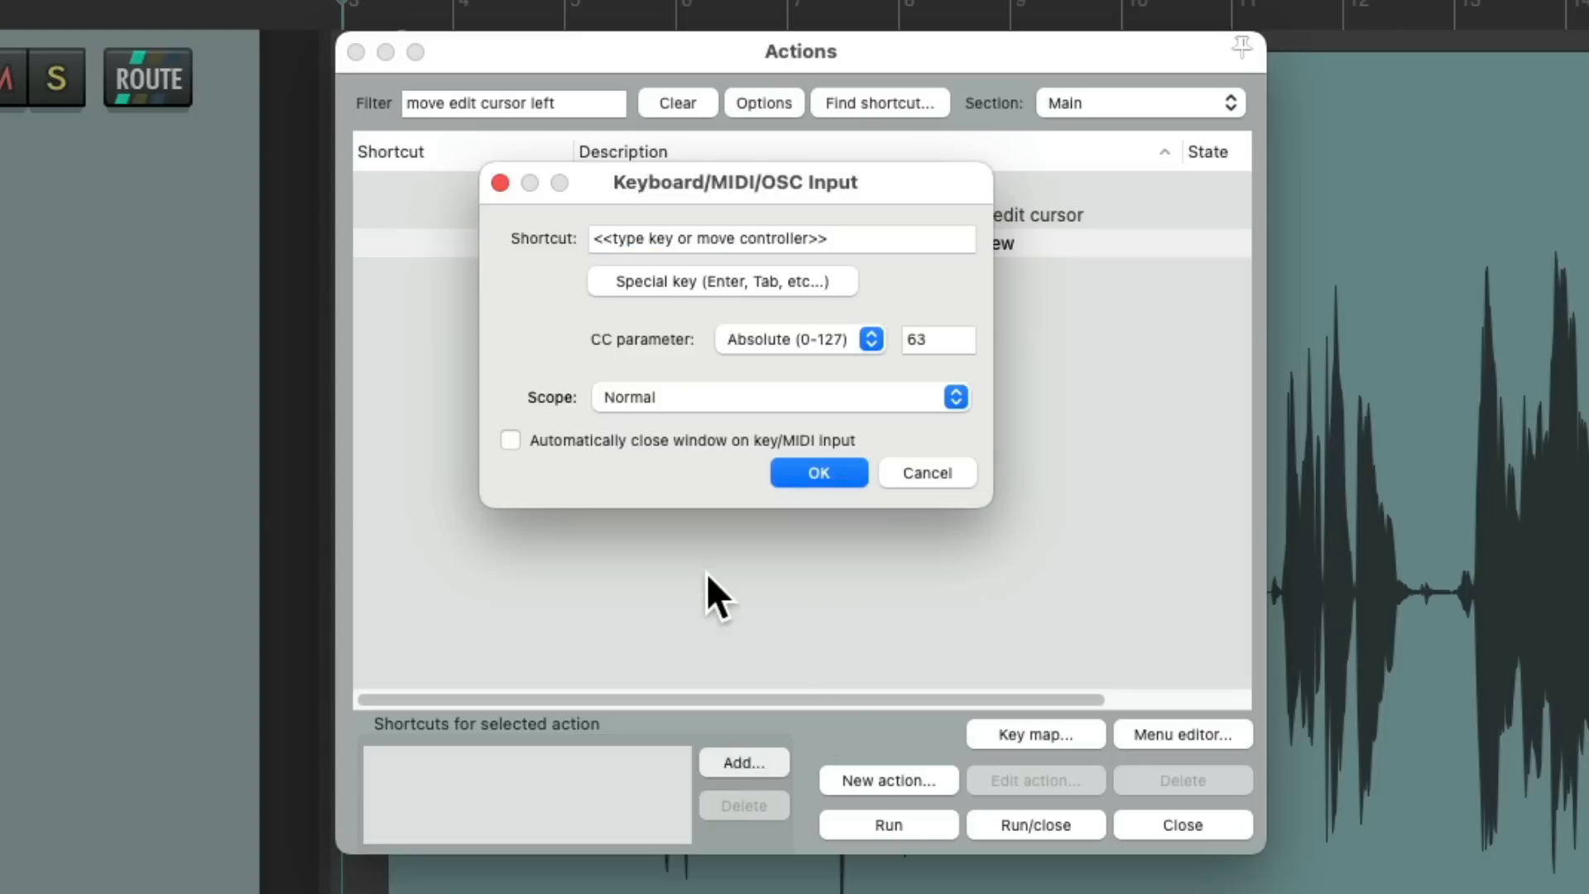
pyautogui.press('c')
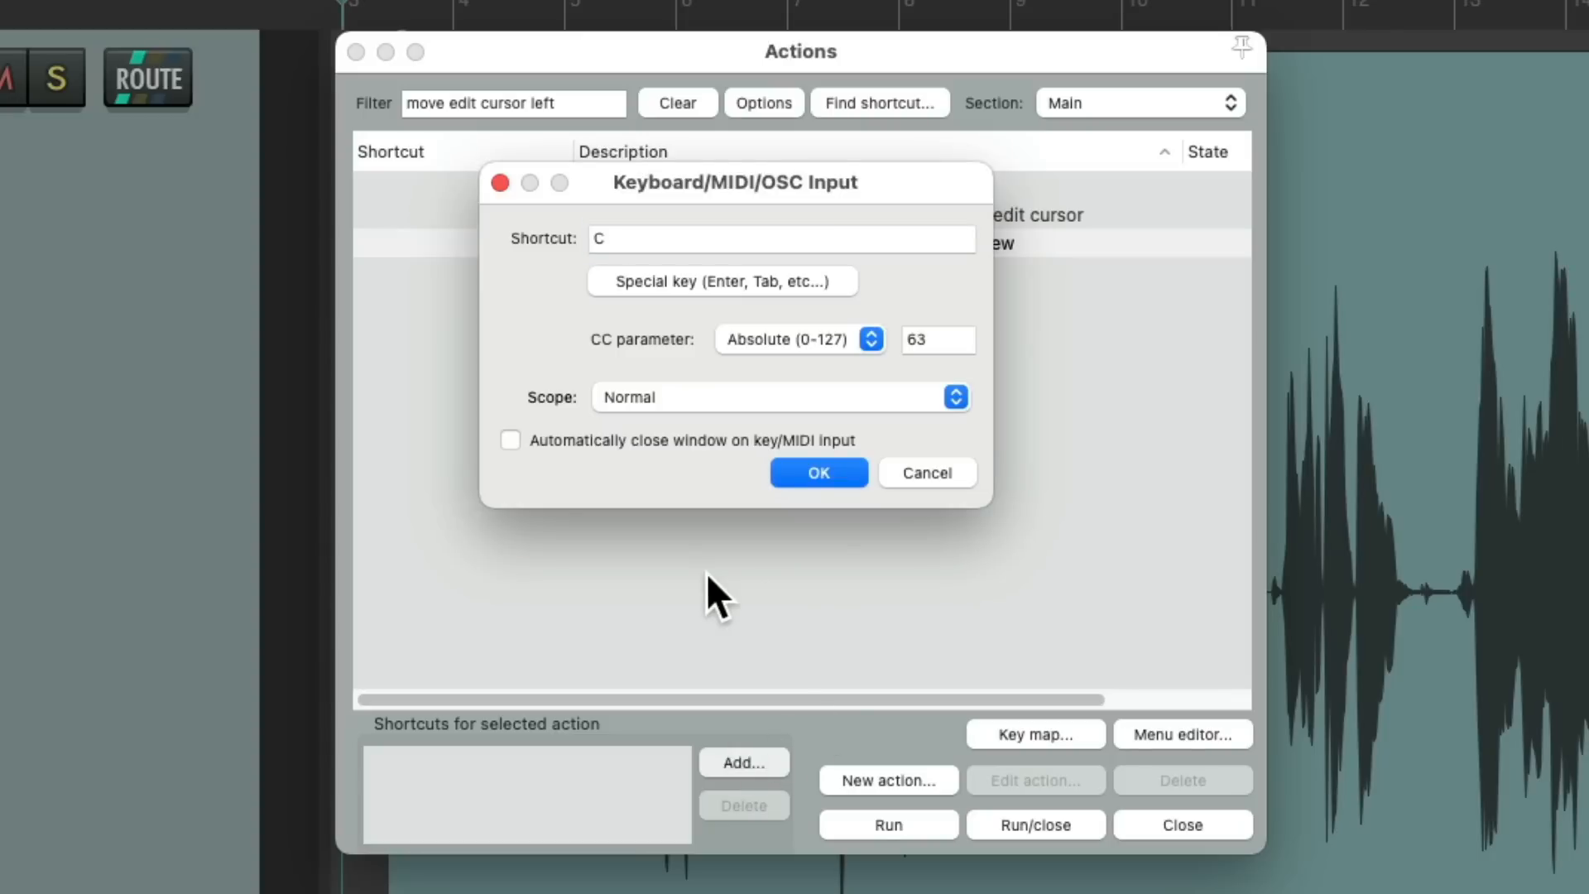
pyautogui.click(827, 467)
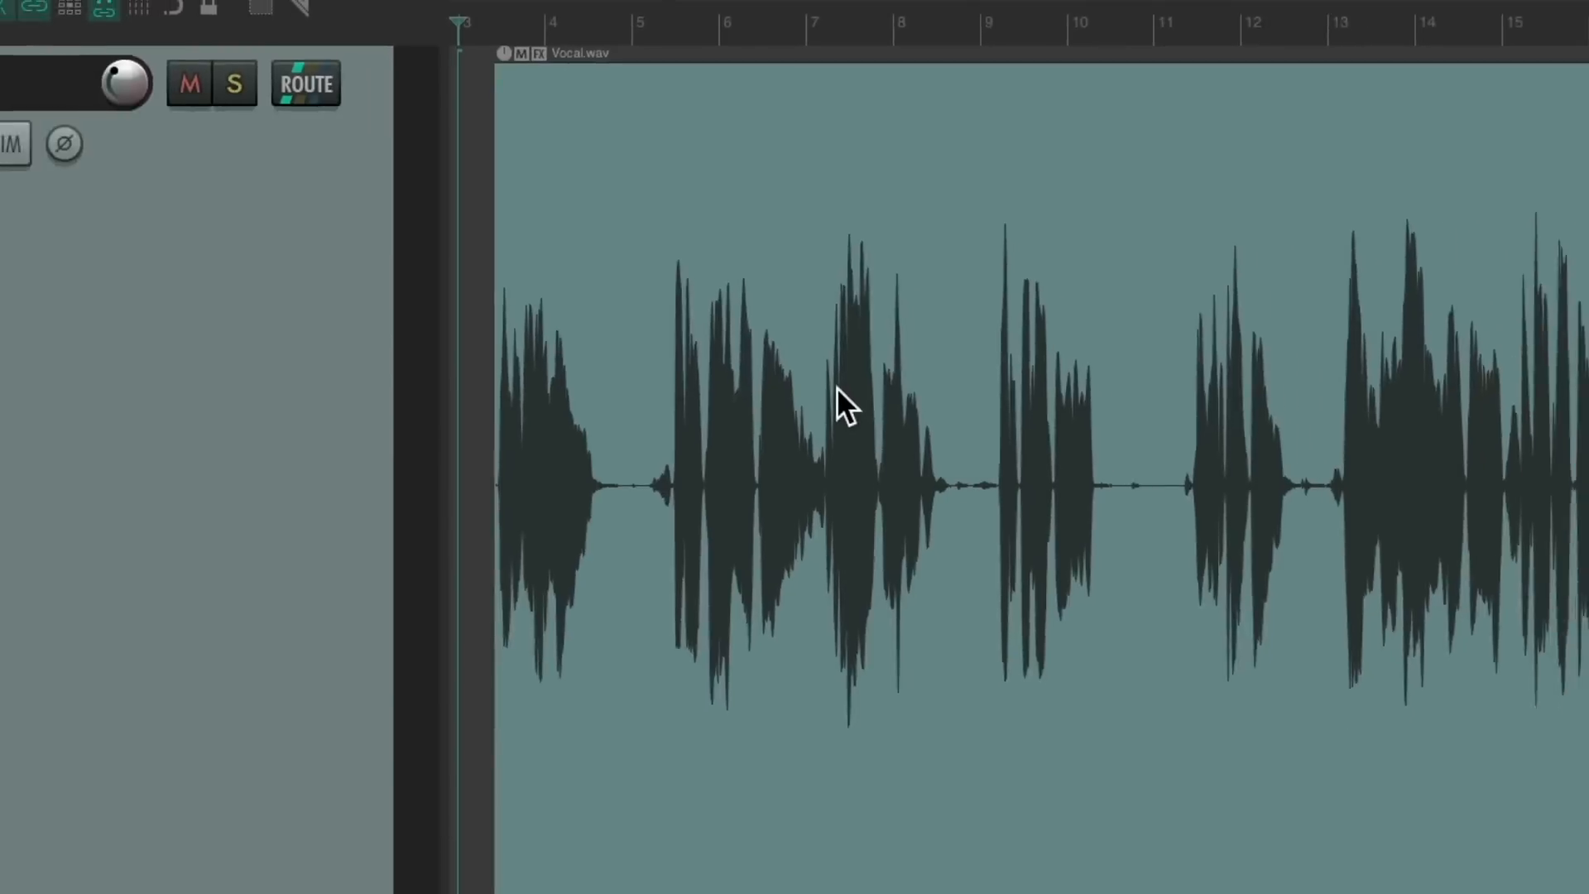
# Bring the first vocal phrase into view, move the edit cursor to the view's left edge, and play from there.
pyautogui.scroll(10, 567, 405)
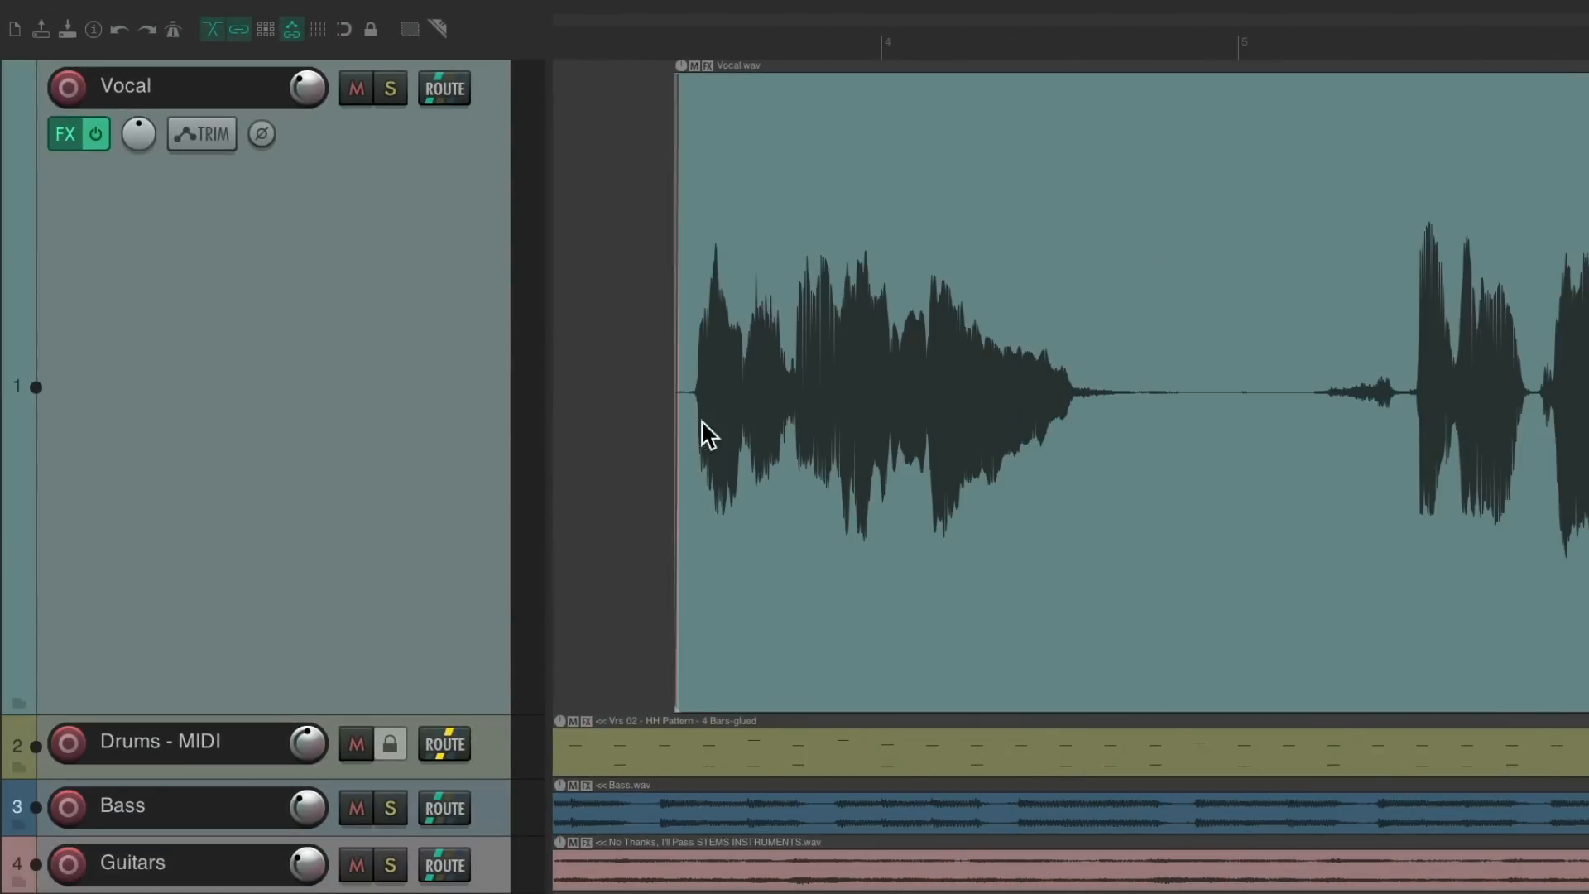
pyautogui.hscroll(3, 728, 455)
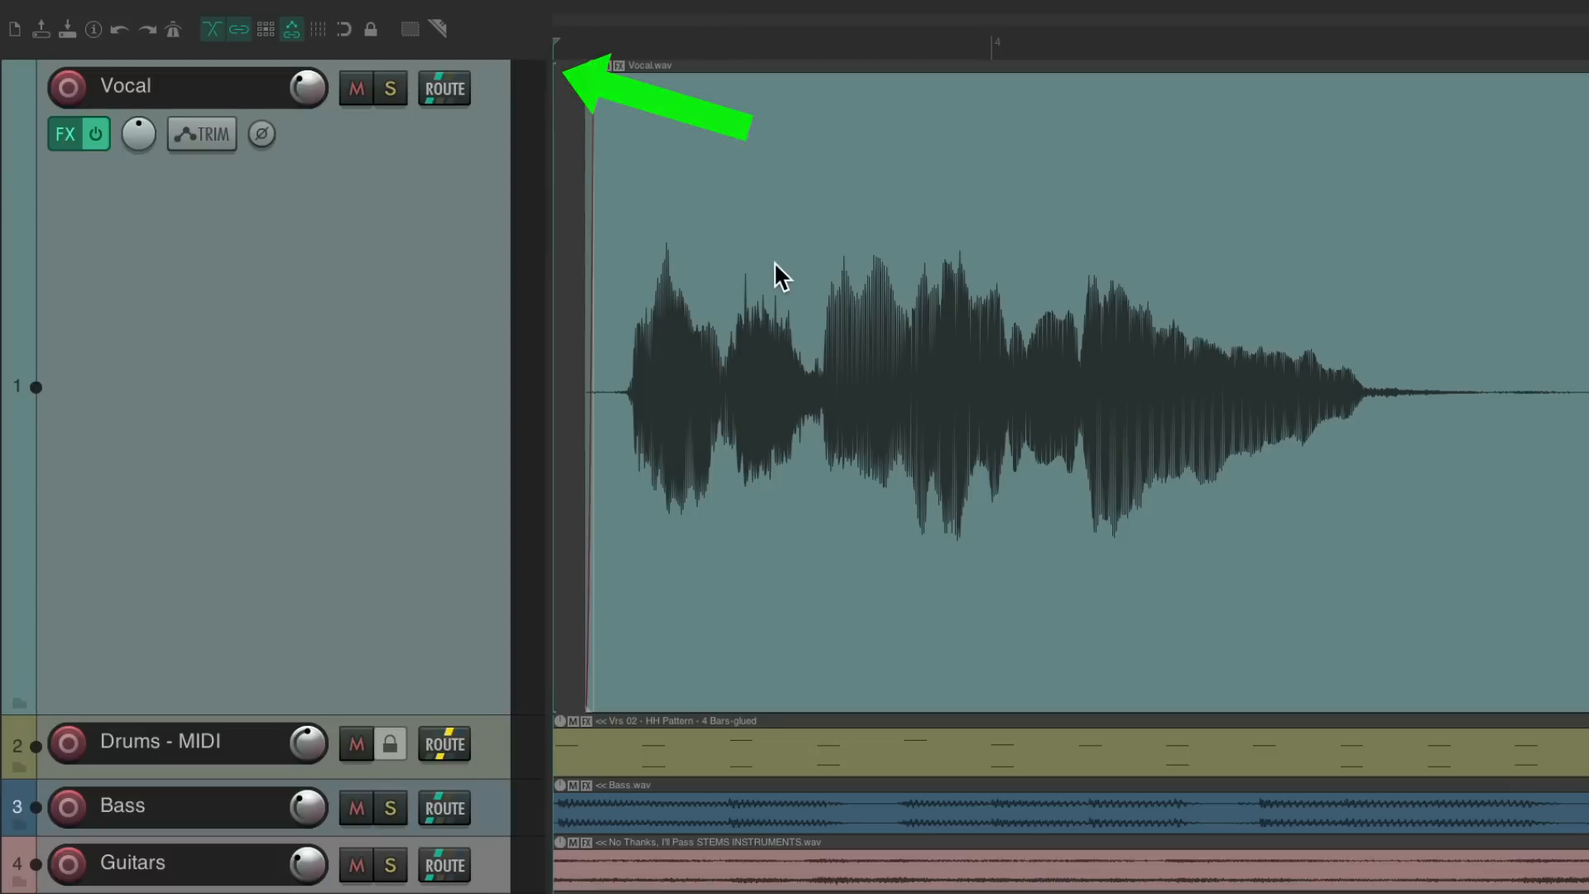
pyautogui.press('space')
pyautogui.press('space')
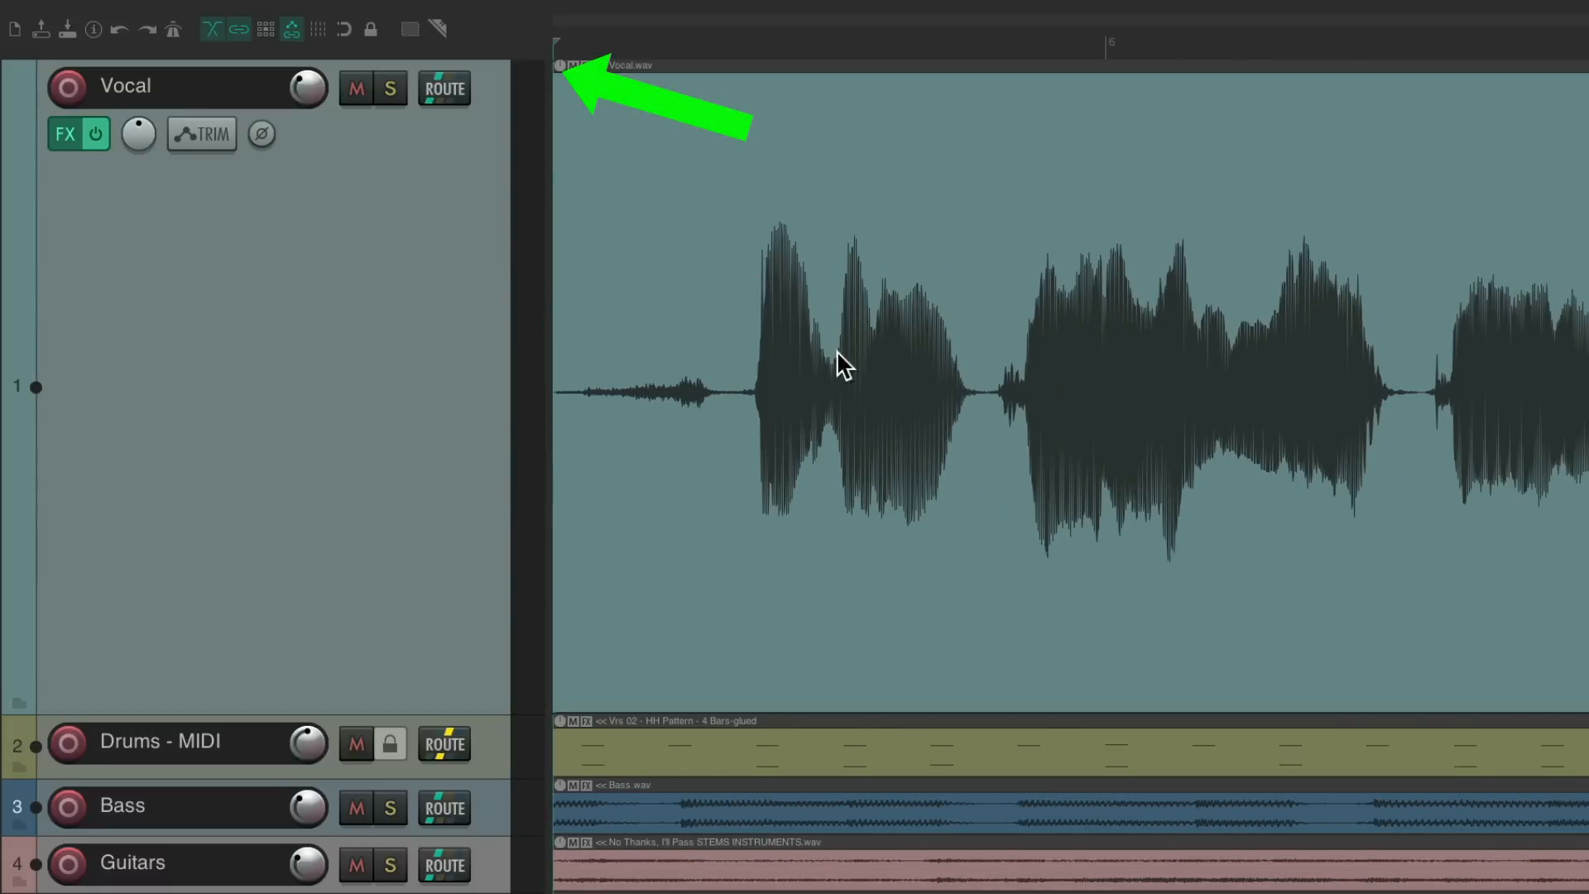
# Play the vocal phrase before bar 6 from the view's left edge and bring the bar 7 phrase into view.
pyautogui.press('space')
pyautogui.scroll(-2, 861, 384)
pyautogui.hscroll(5, 861, 385)
pyautogui.press('space')
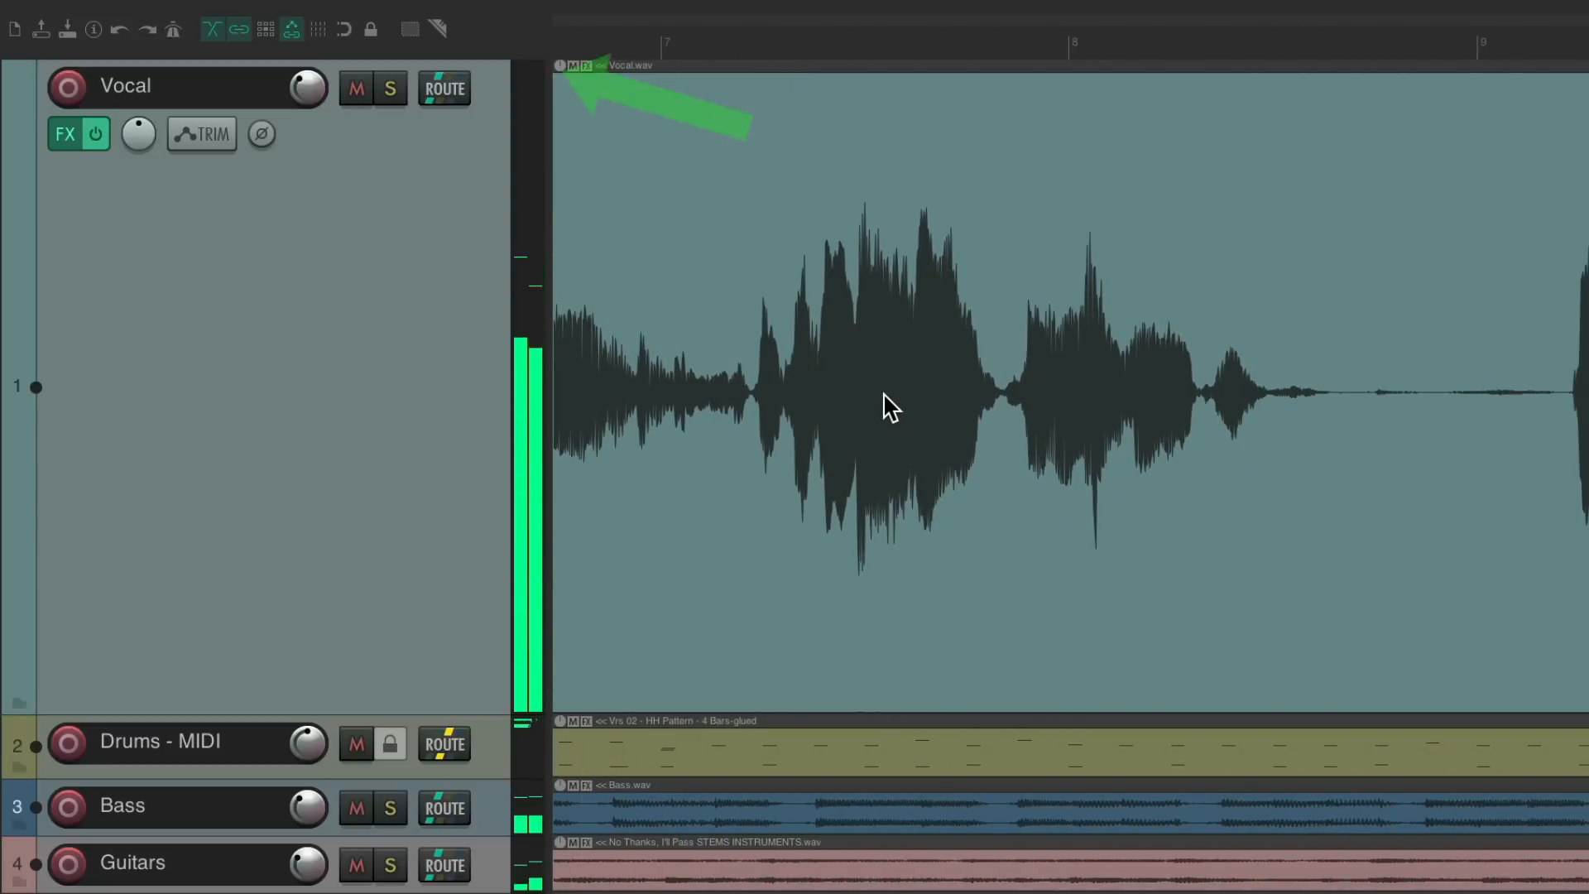
# Bring bar 9 into view, play its vocal phrase from the view's left edge, and stop.
pyautogui.press('space')
pyautogui.hscroll(10, 892, 383)
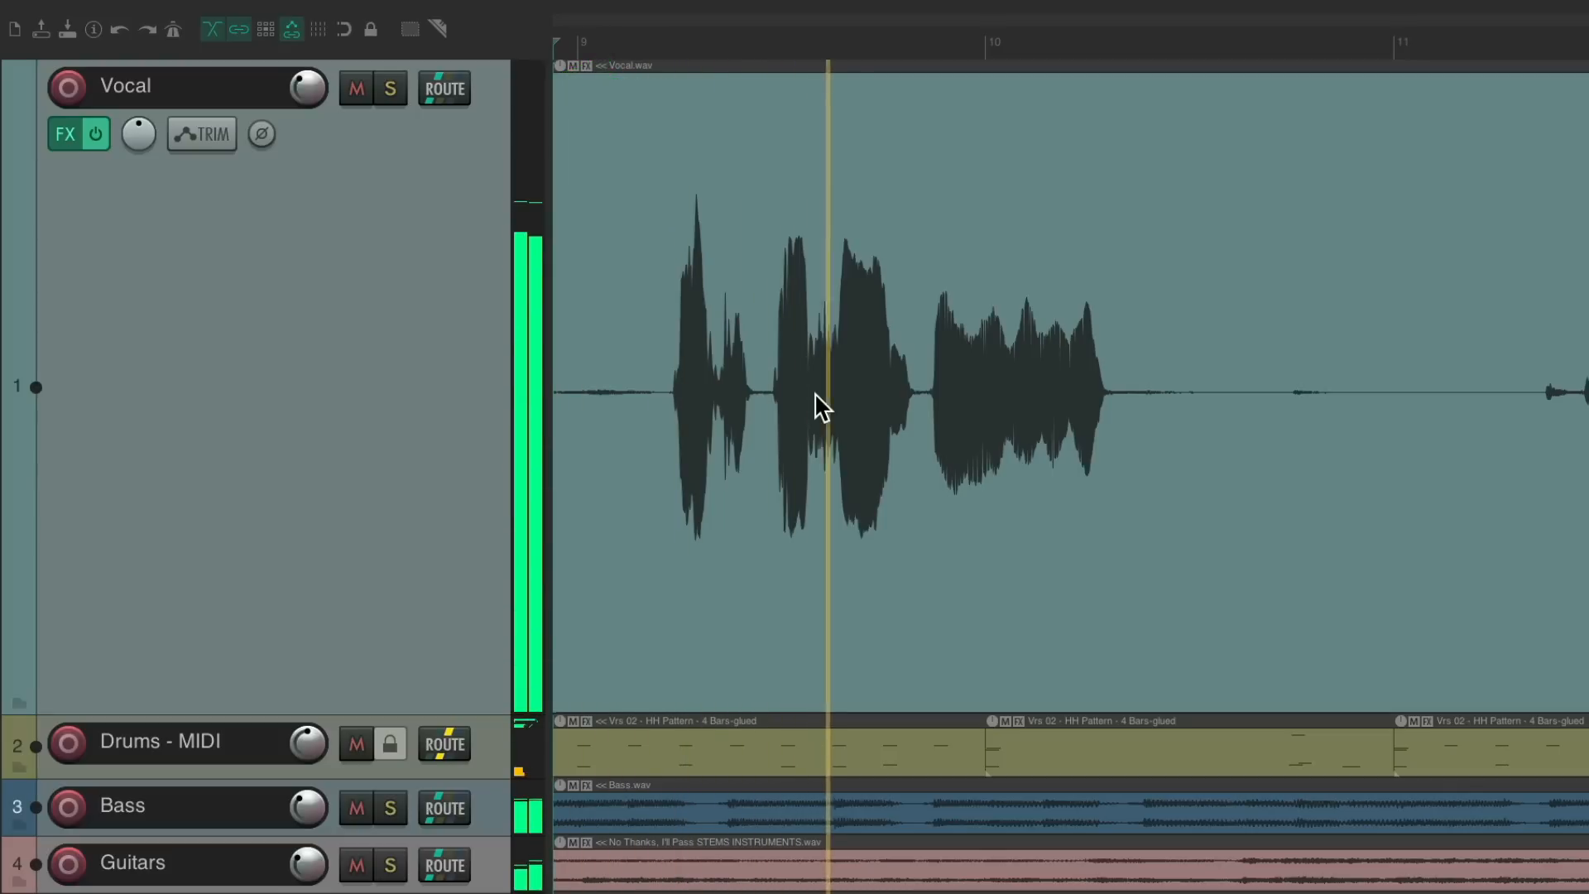
pyautogui.press('space')
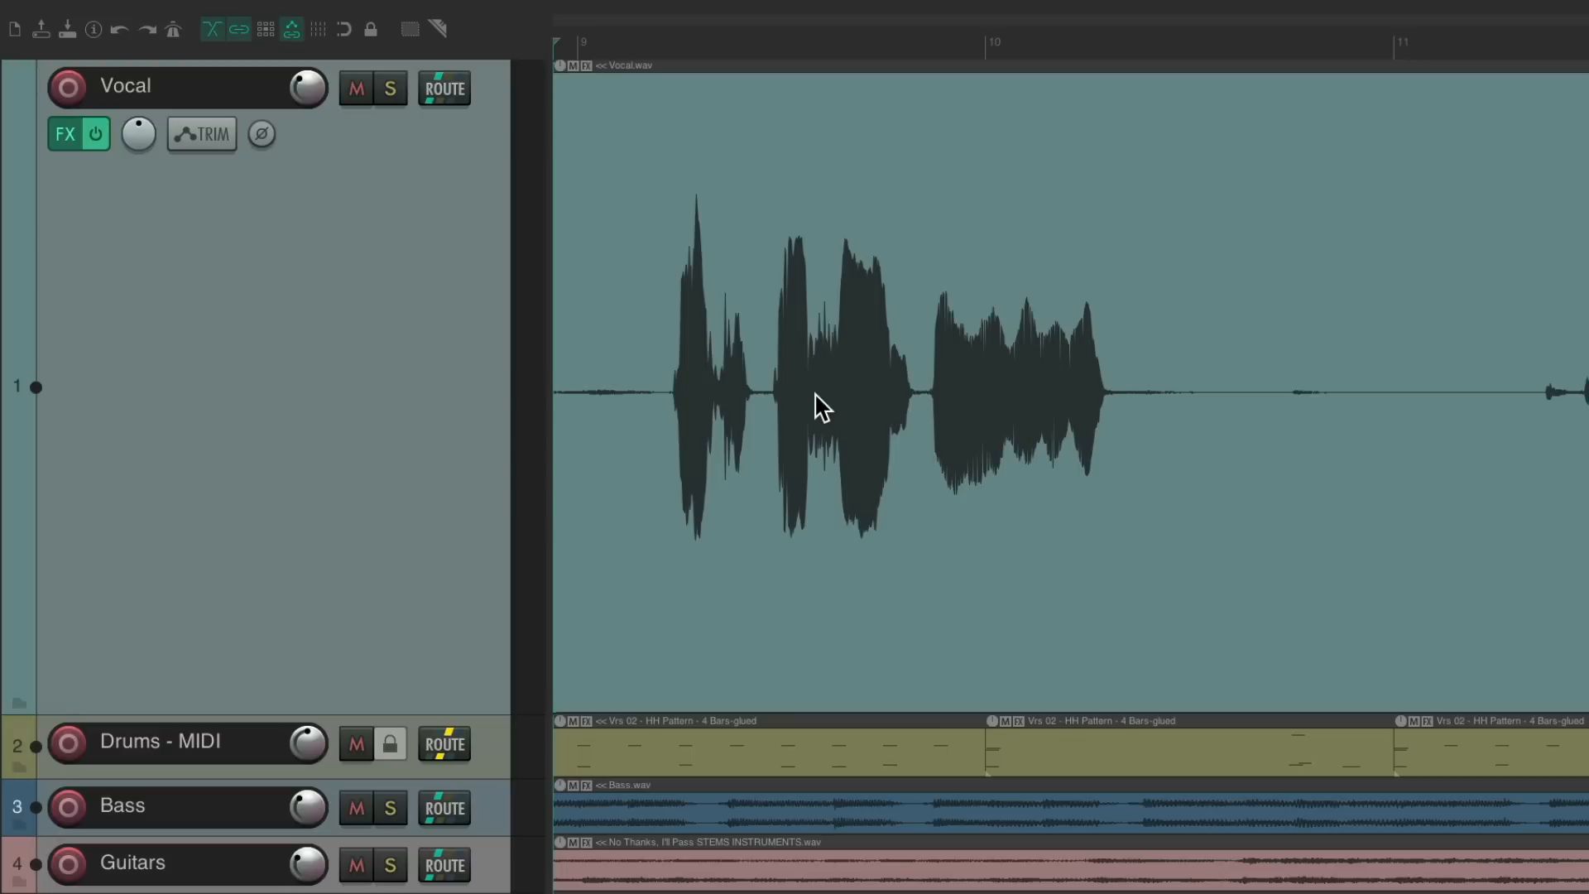
# Bring the vocal phrase before bar 12 into view, play it from the view's left edge, and stop.
pyautogui.hotkey('ctrl', 'pagedown')
pyautogui.scroll(6, 571, 443)
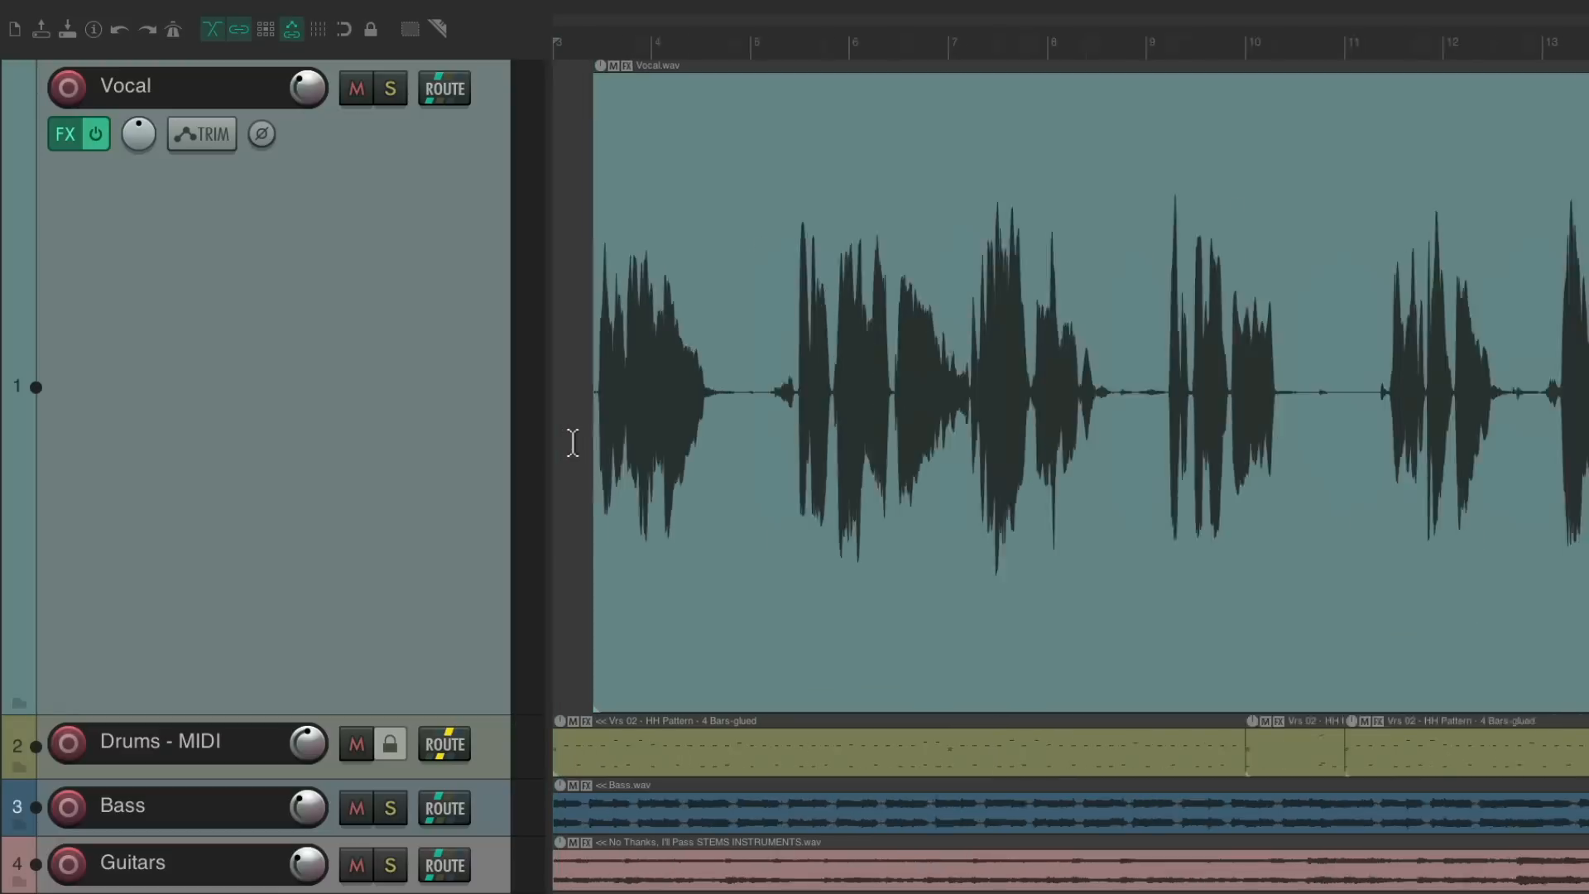
pyautogui.hscroll(2, 699, 468)
pyautogui.press('space')
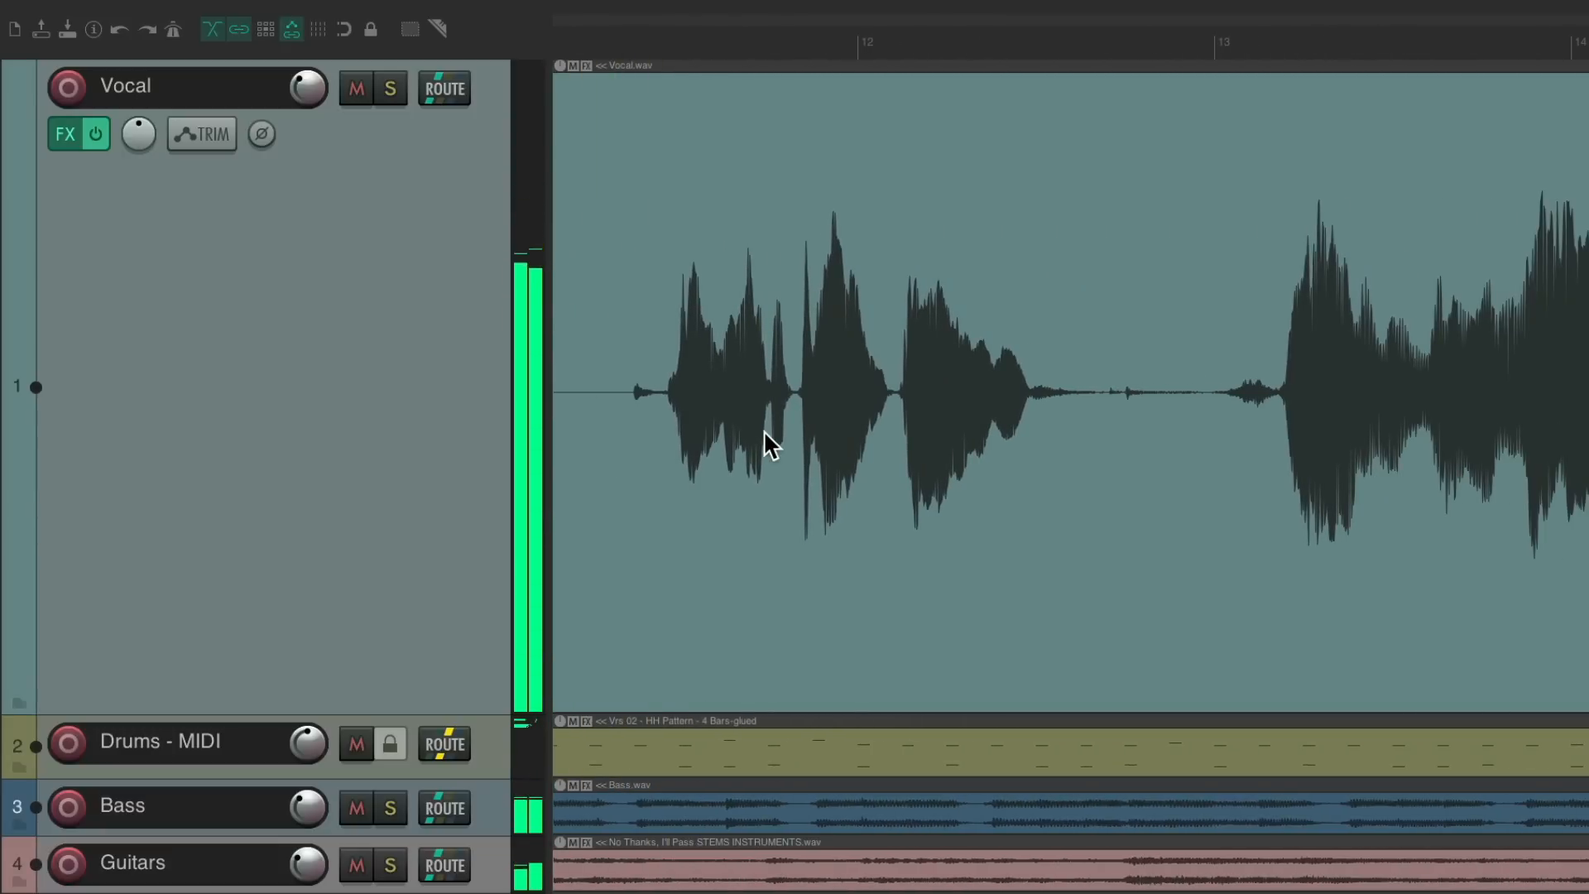
pyautogui.press('space')
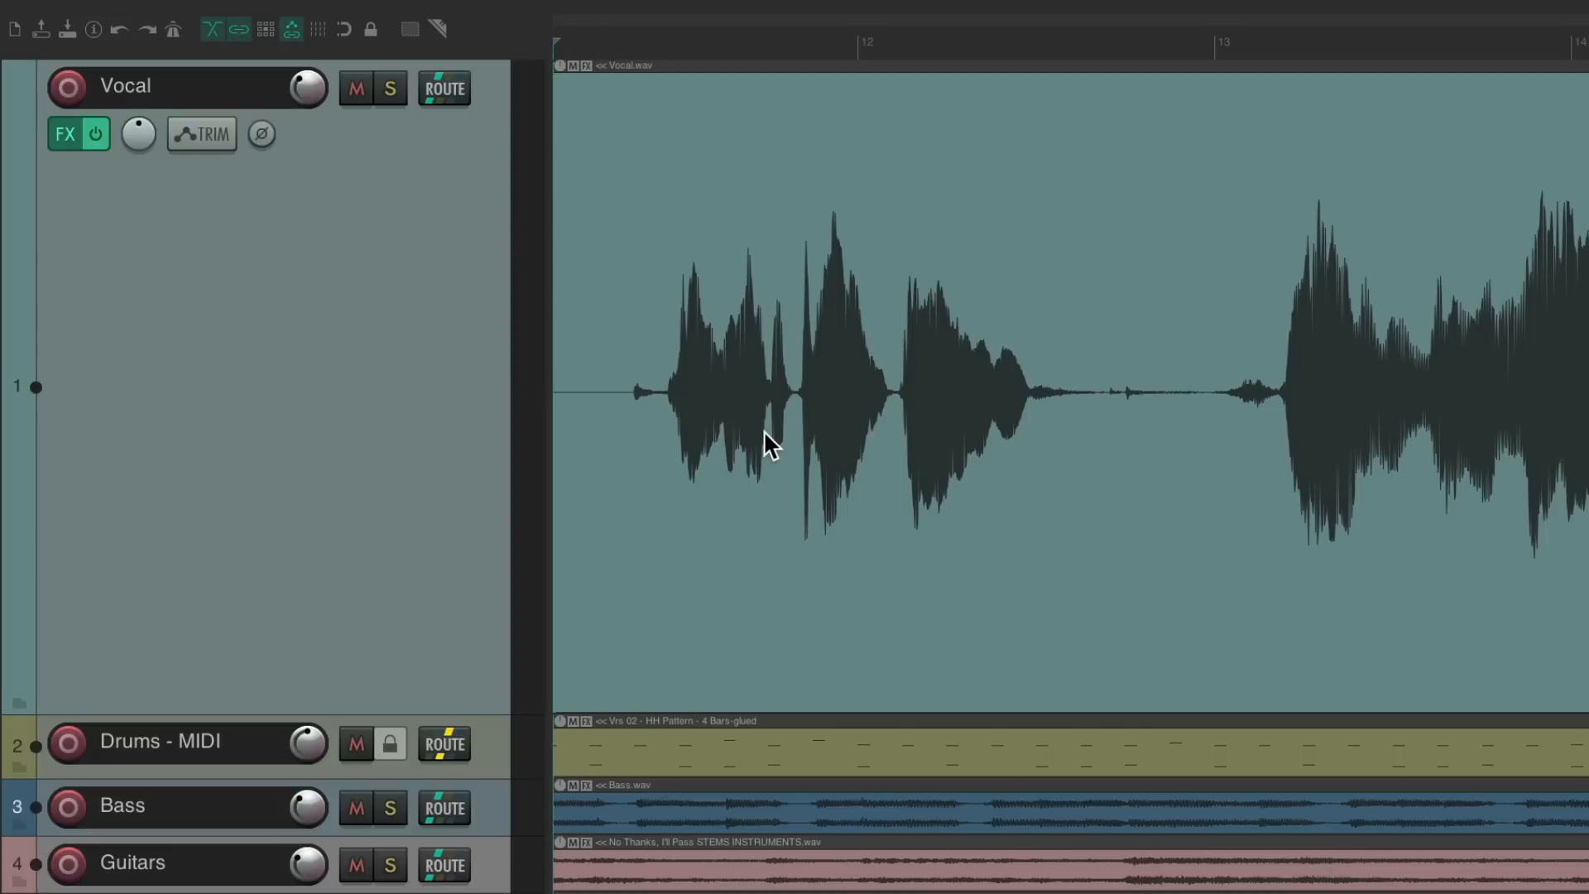
# Start a new custom action based on "Move edit cursor to left edge of visible arrange view" from the action list.
pyautogui.hotkey('shift', '/')
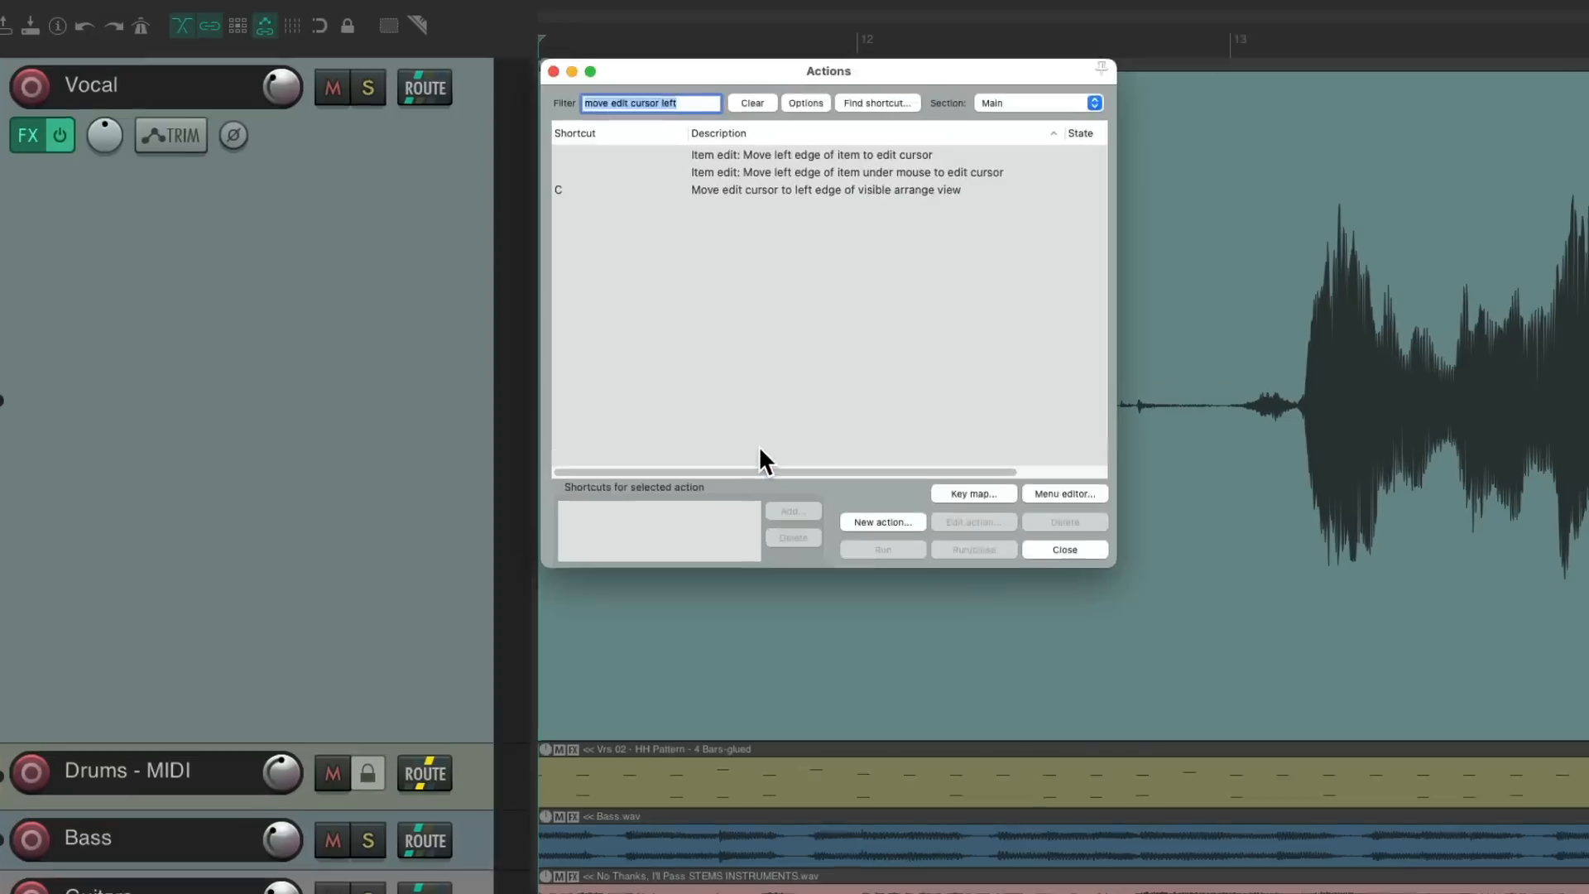
pyautogui.click(801, 183)
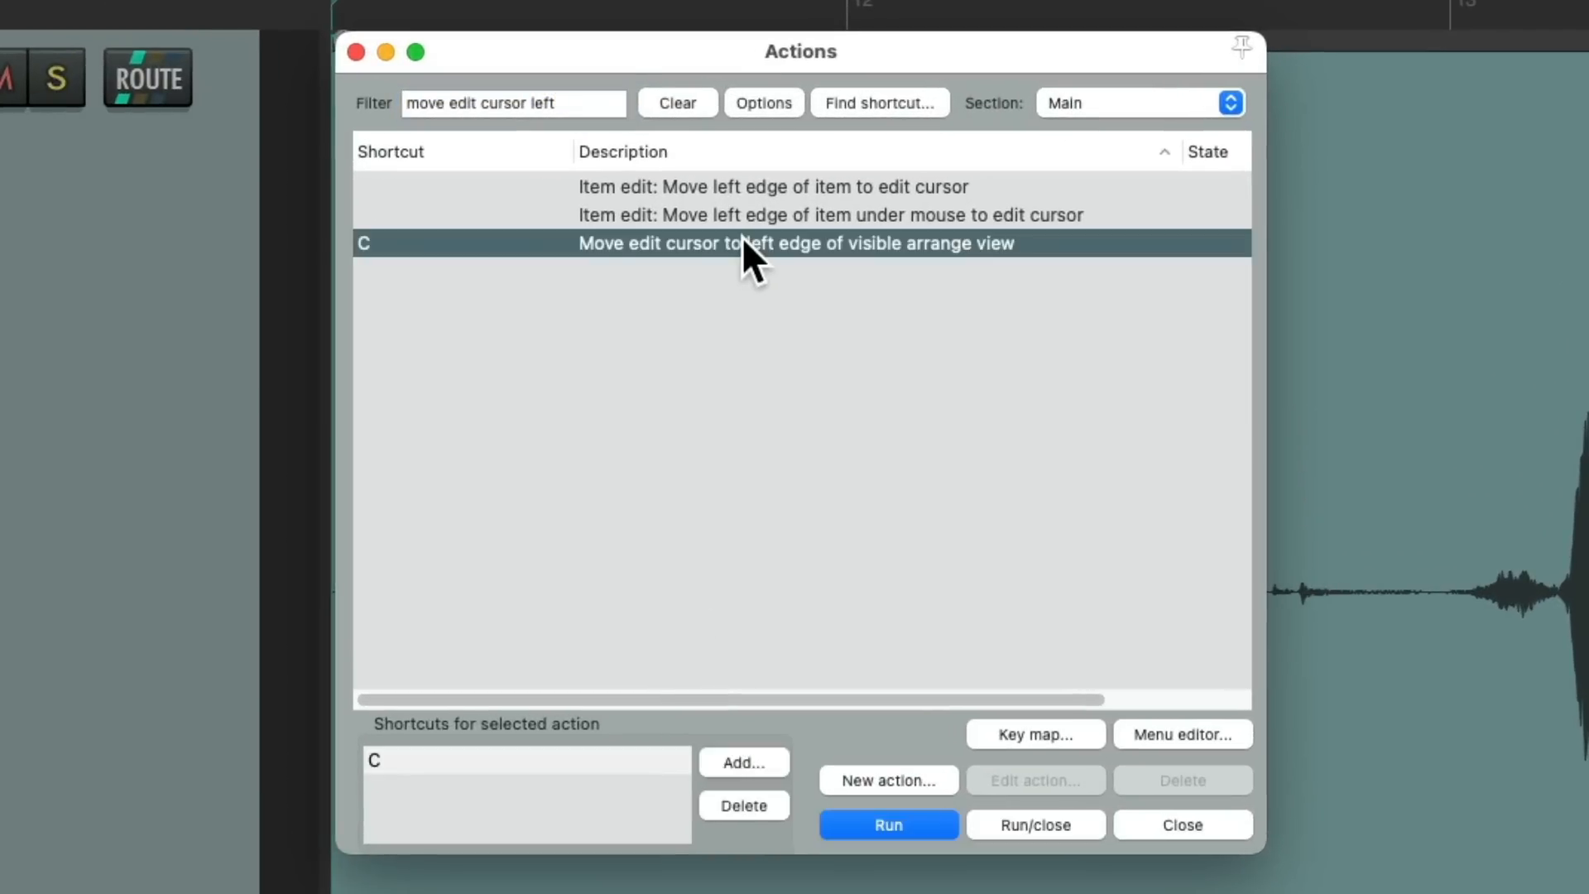
pyautogui.click(895, 778)
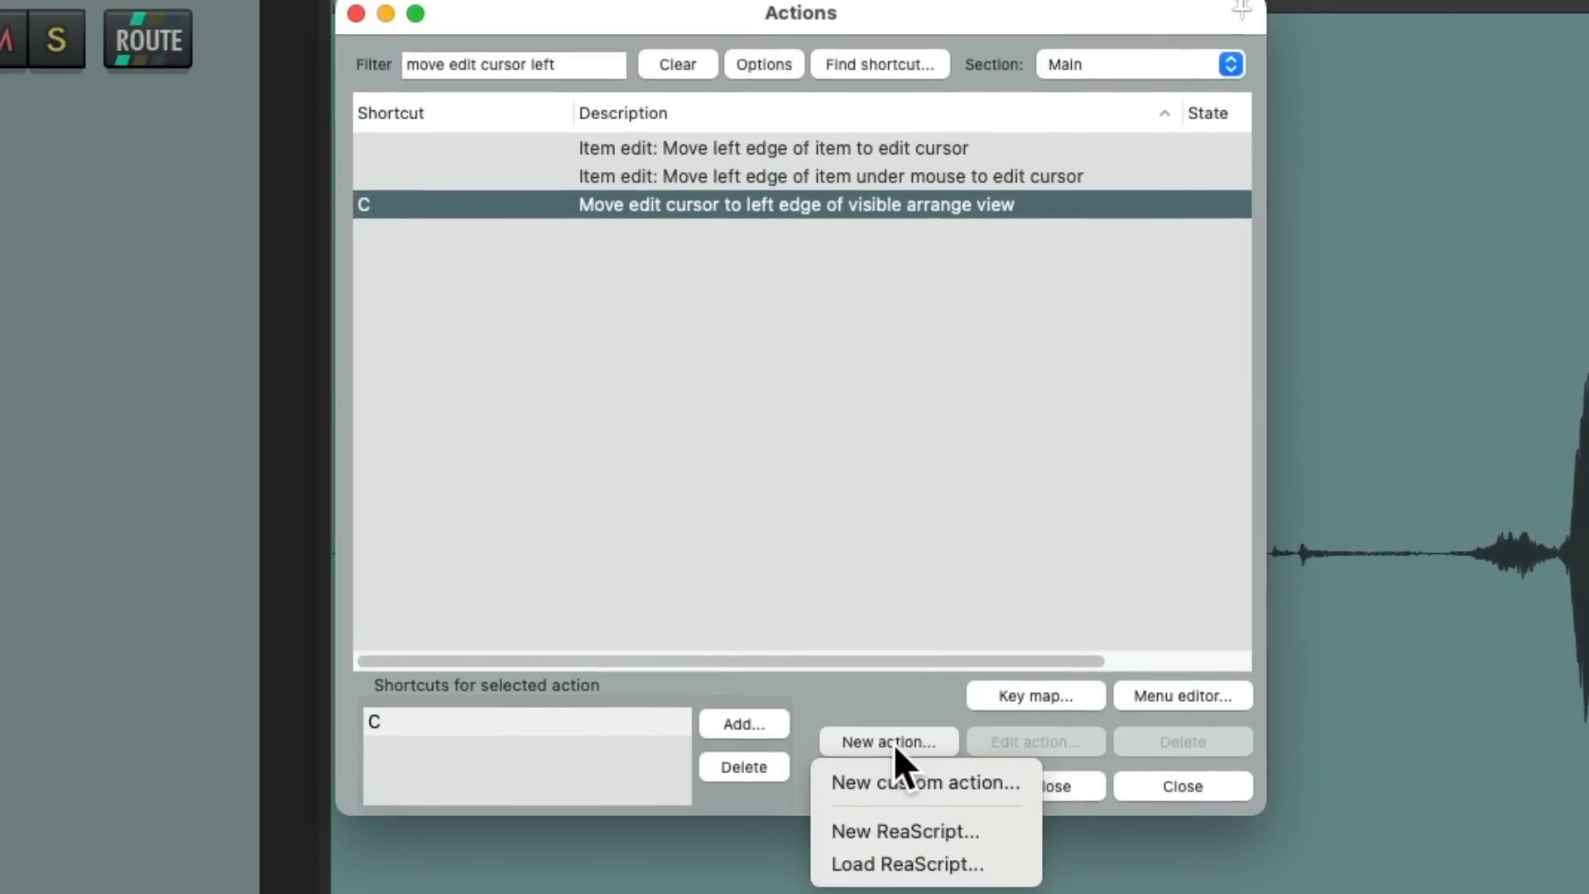
pyautogui.click(912, 786)
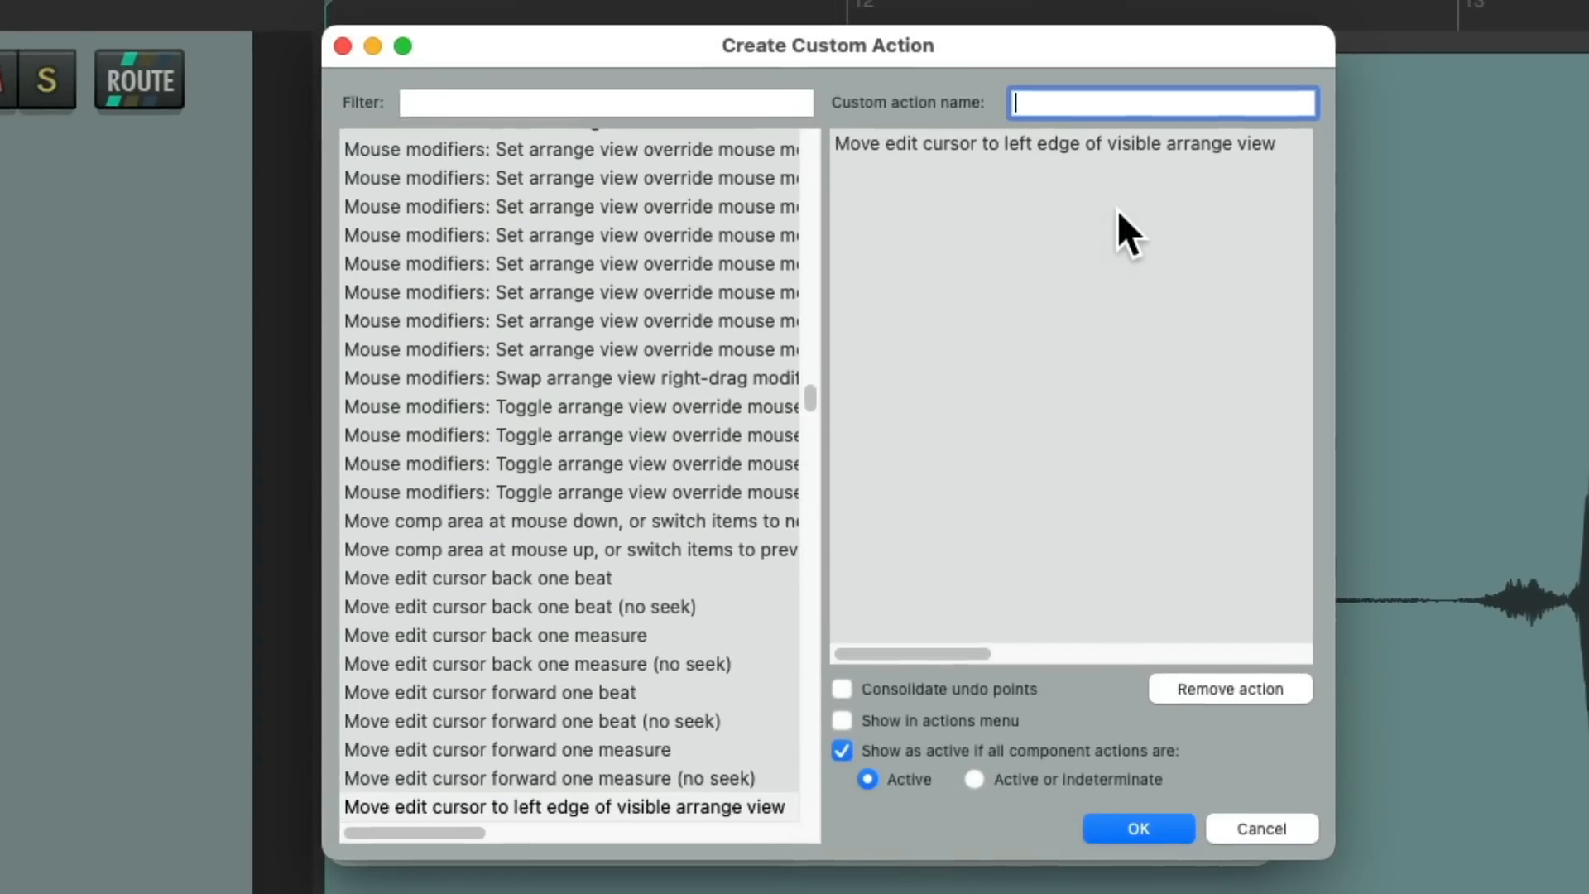
# Find "Transport: Play" by filtering for "play" and add it to the custom action after the cursor move.
pyautogui.click(728, 101)
pyautogui.write('play')
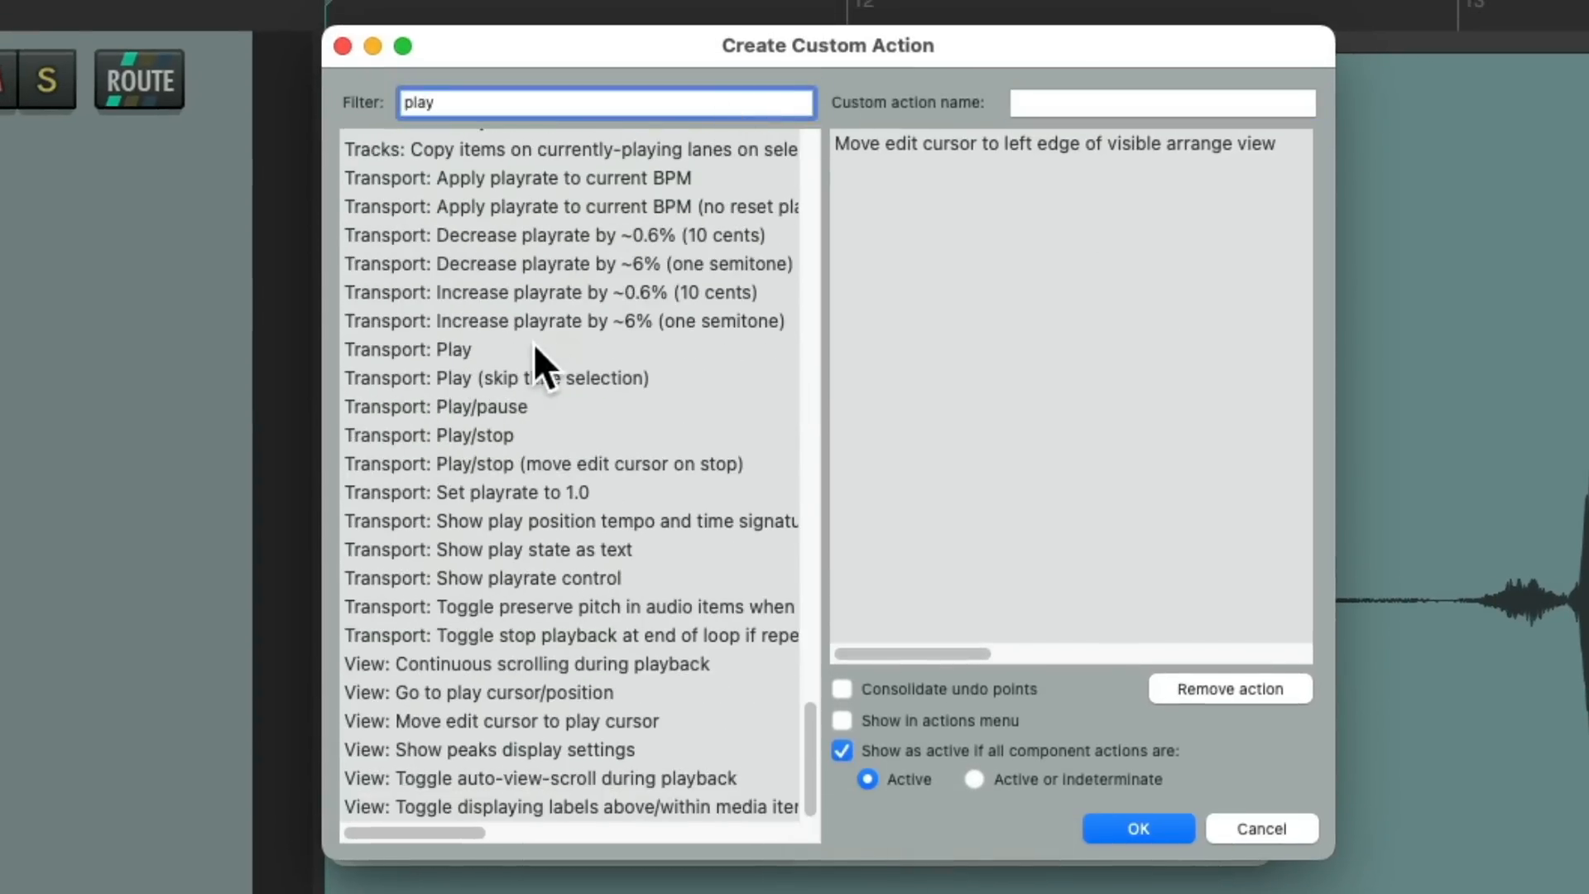
pyautogui.click(536, 345)
pyautogui.moveTo(525, 352); pyautogui.dragTo(982, 296)
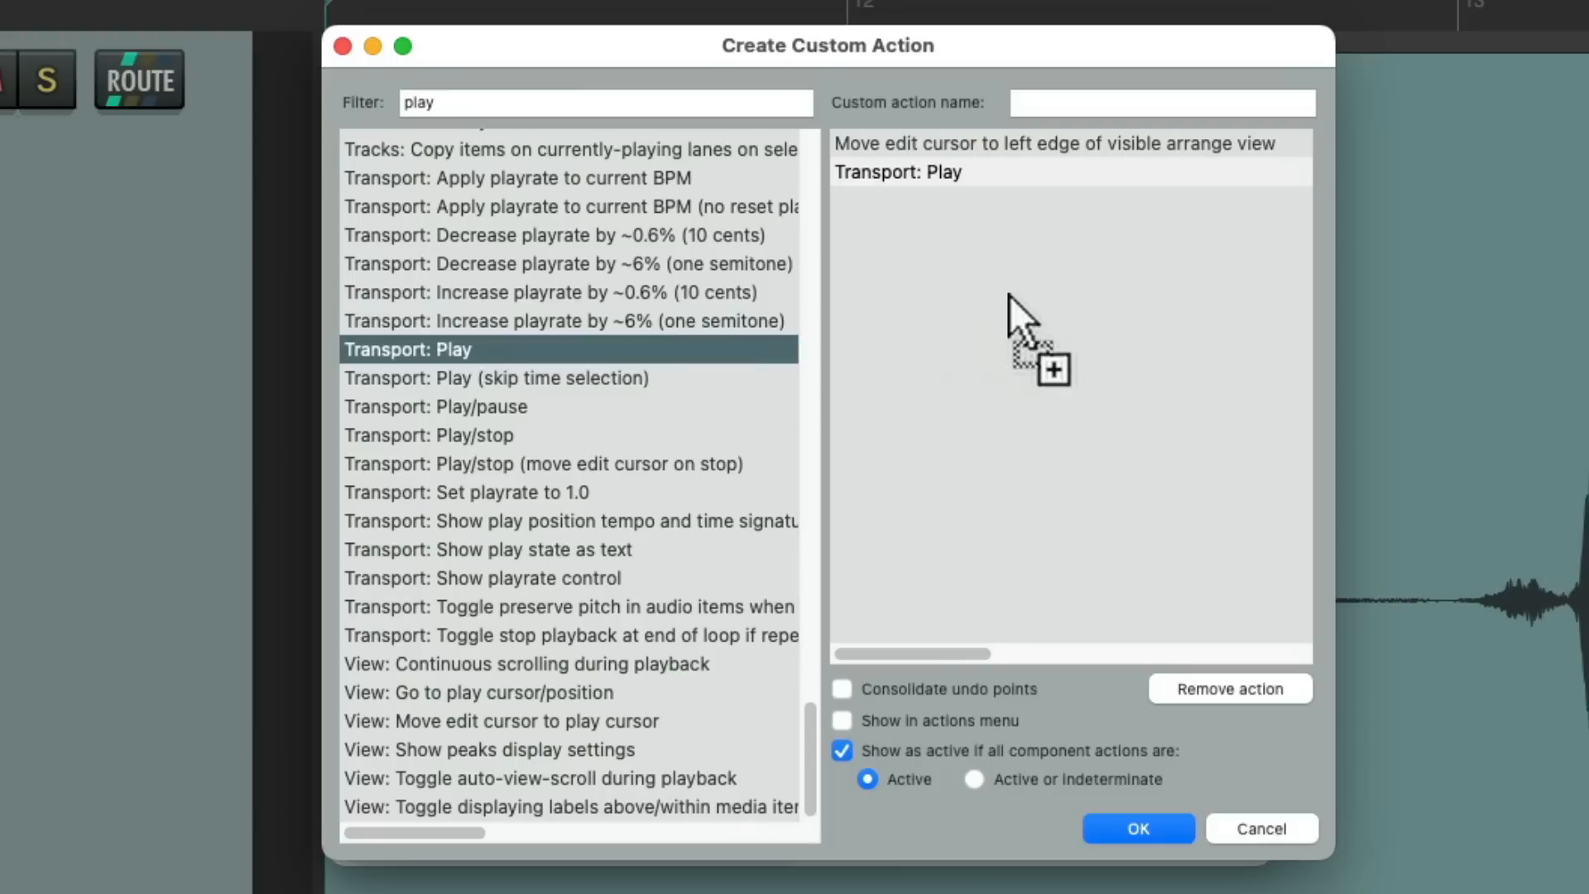
# Name the custom action "Move edit cursor left + Play" and save it.
pyautogui.click(1135, 101)
pyautogui.write('Move edit ')
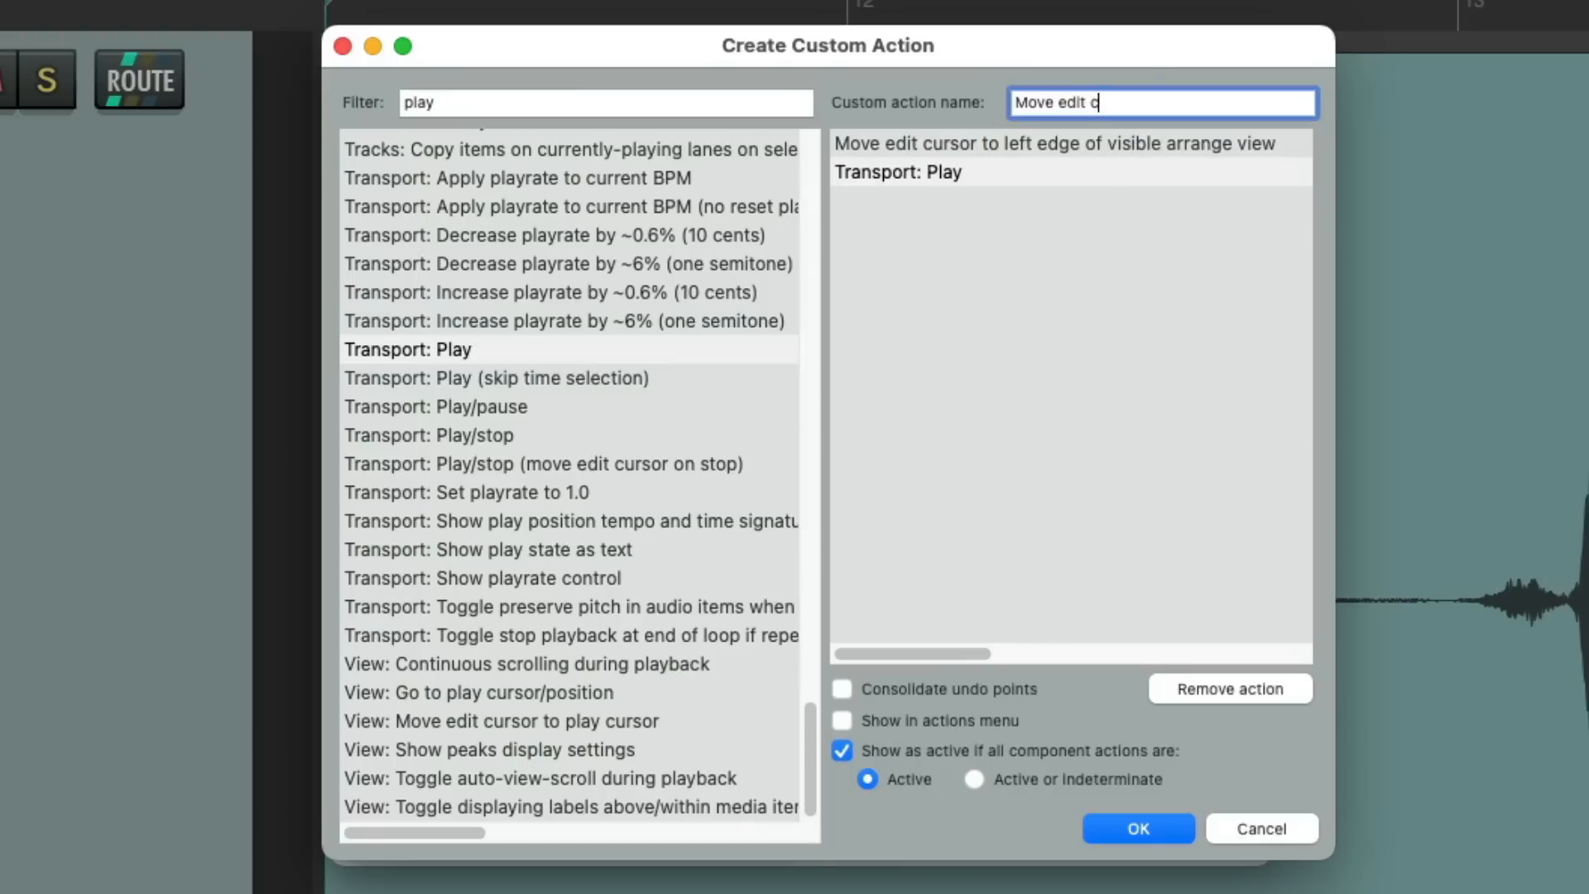
pyautogui.write('cursor left + Play')
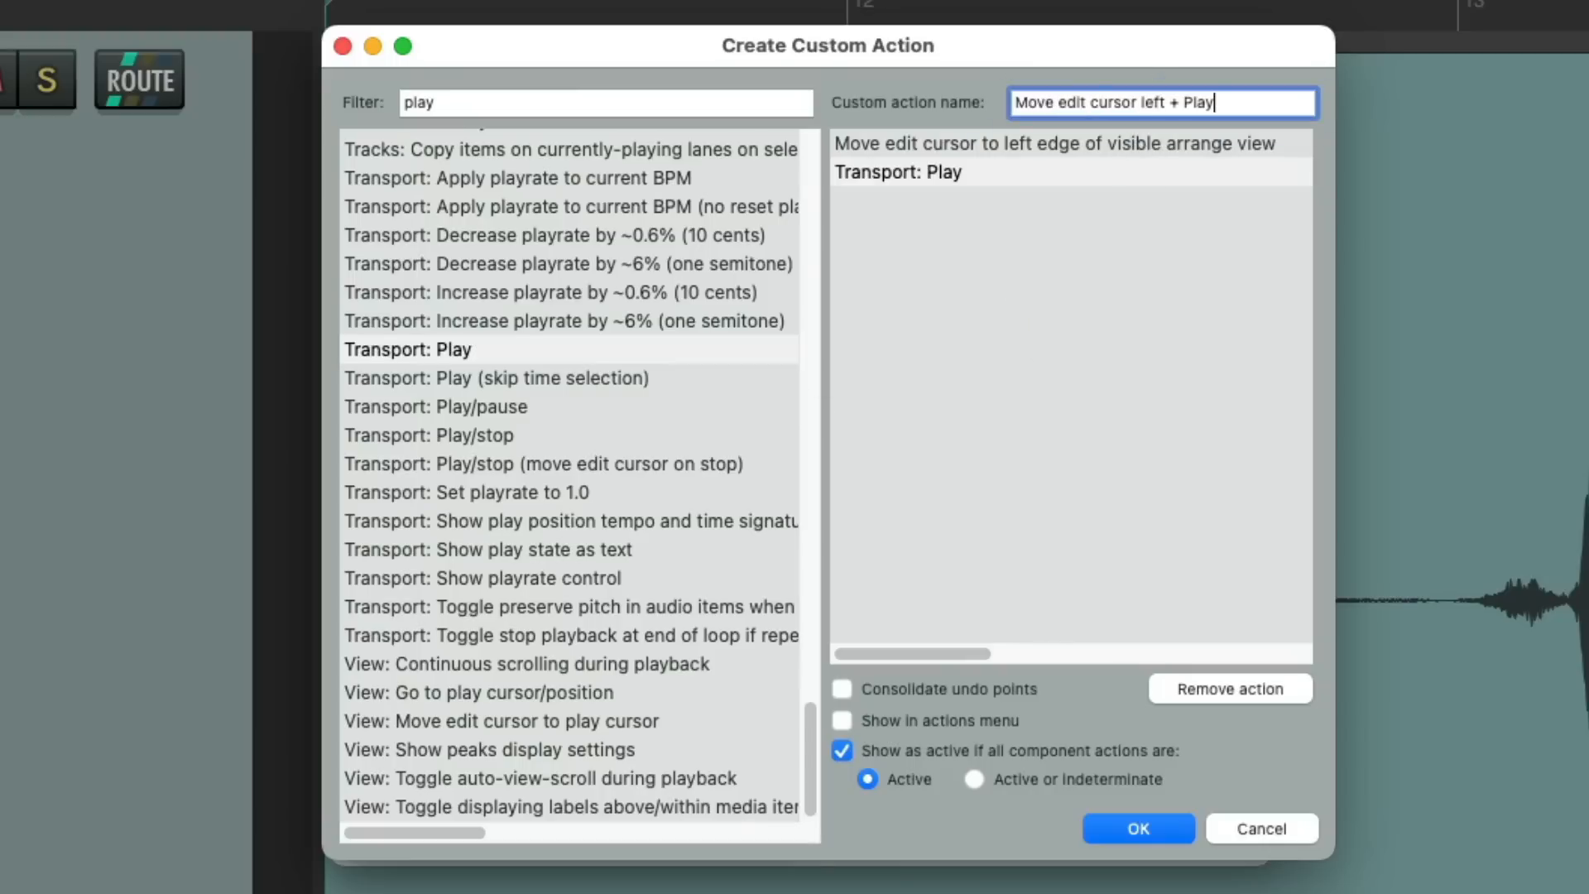
pyautogui.click(1183, 831)
# Assign the C shortcut to the custom action "Move edit cursor left + Play", overriding its existing mapping.
pyautogui.click(788, 184)
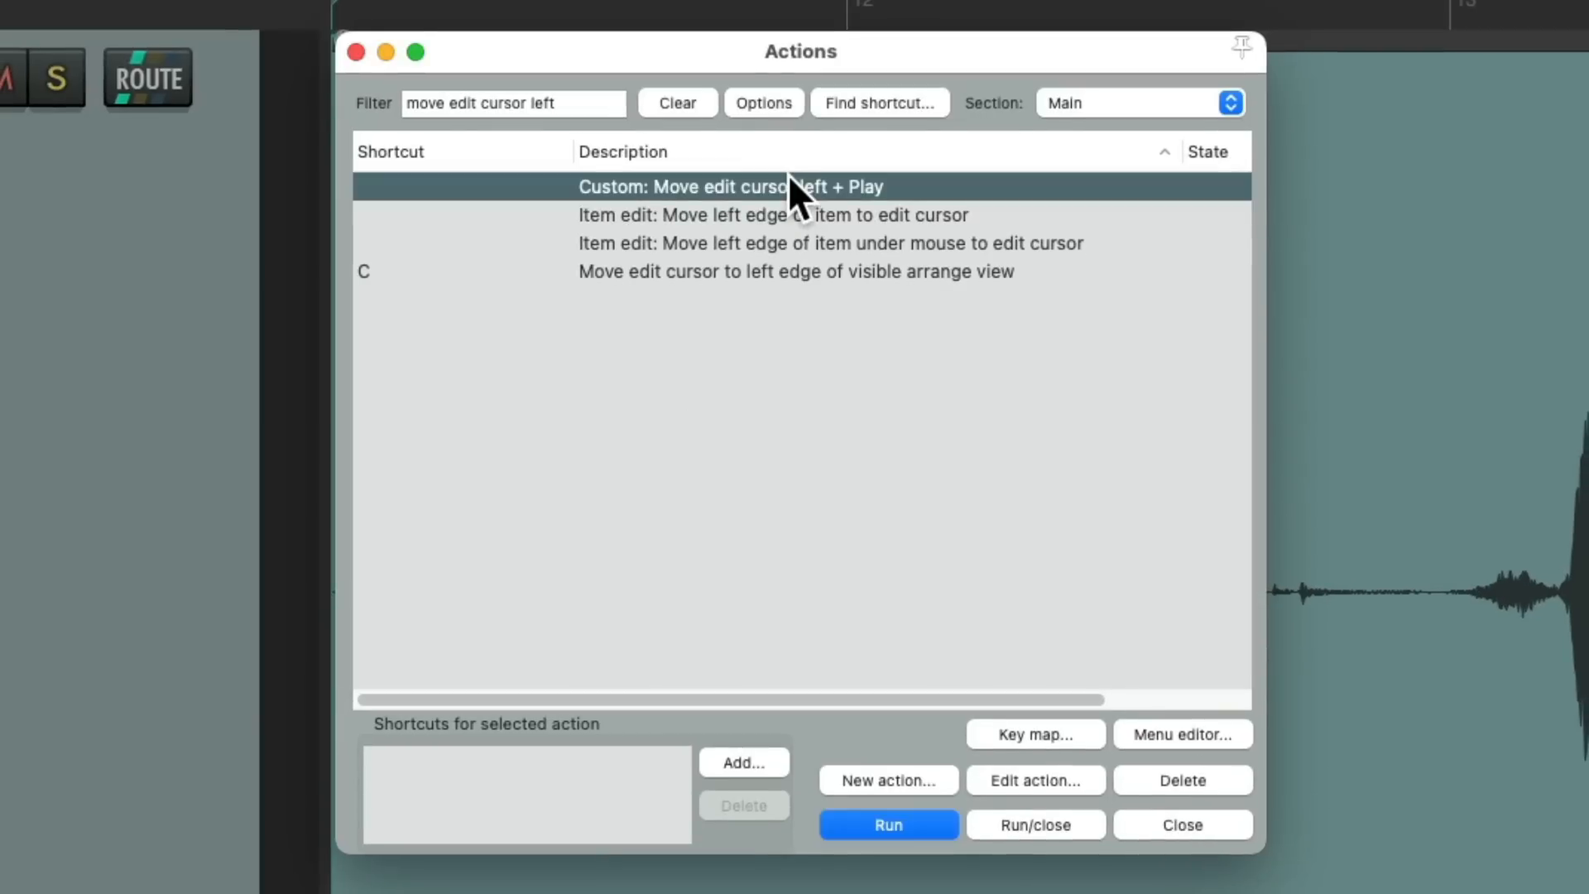
pyautogui.click(744, 759)
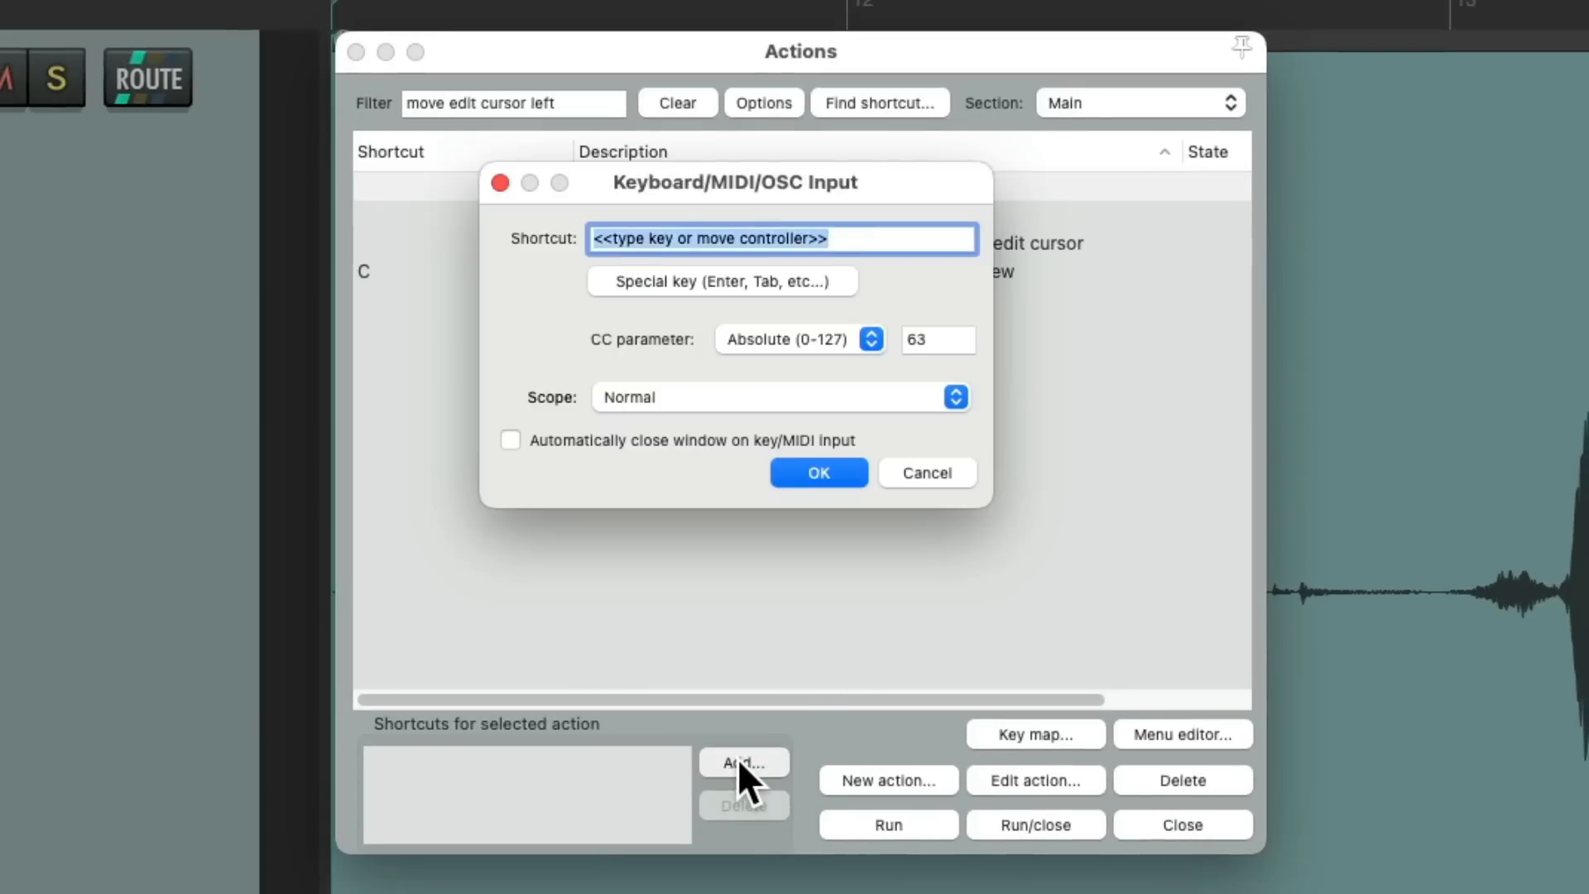
pyautogui.press('c')
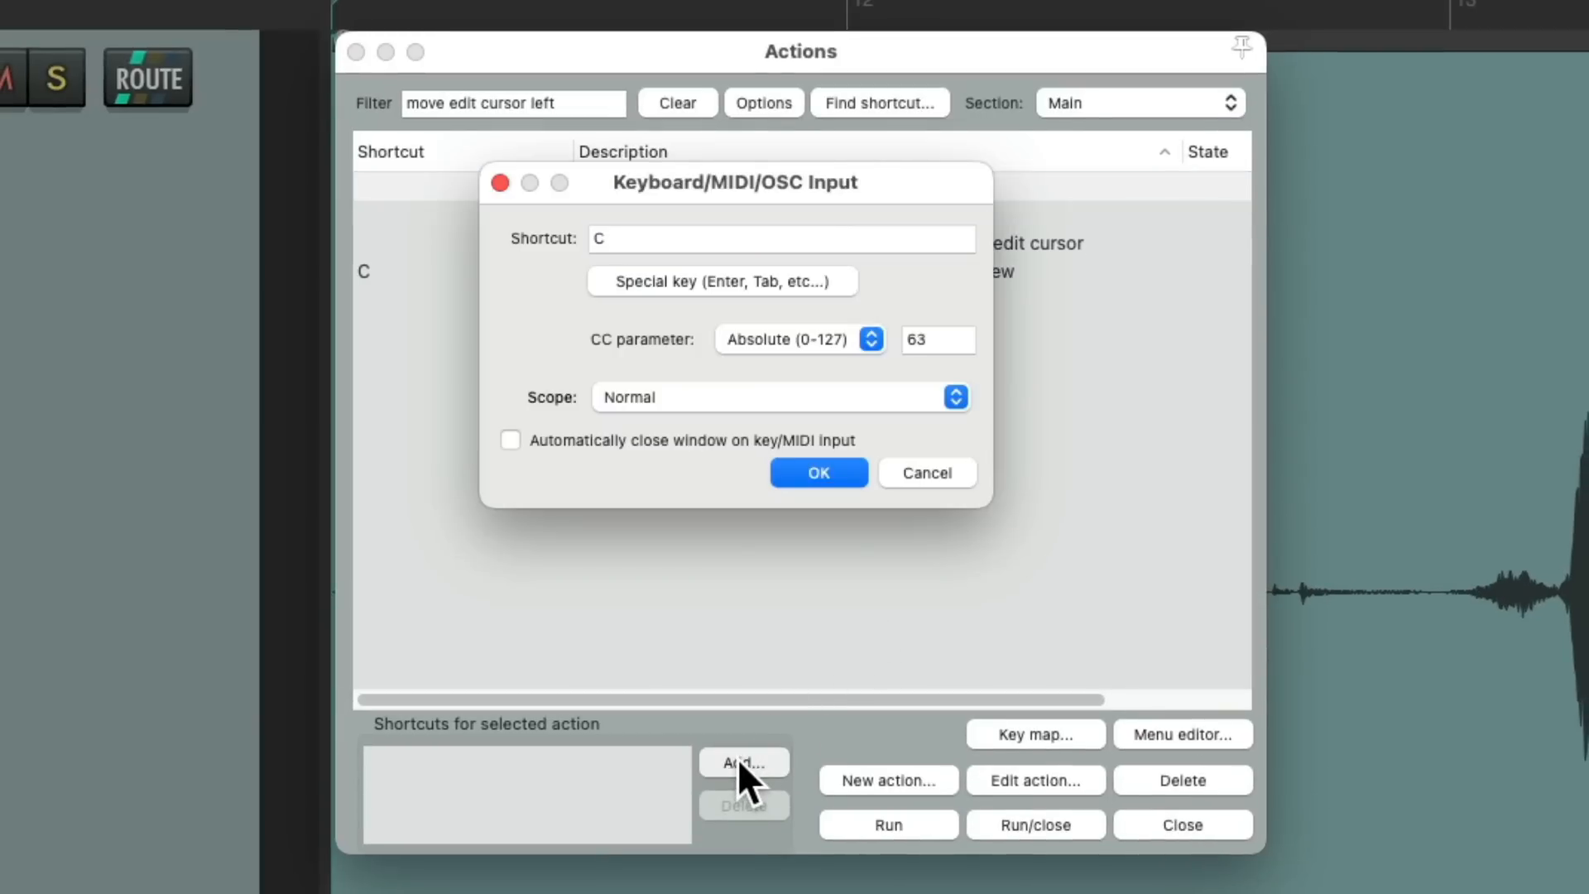
pyautogui.press('Return')
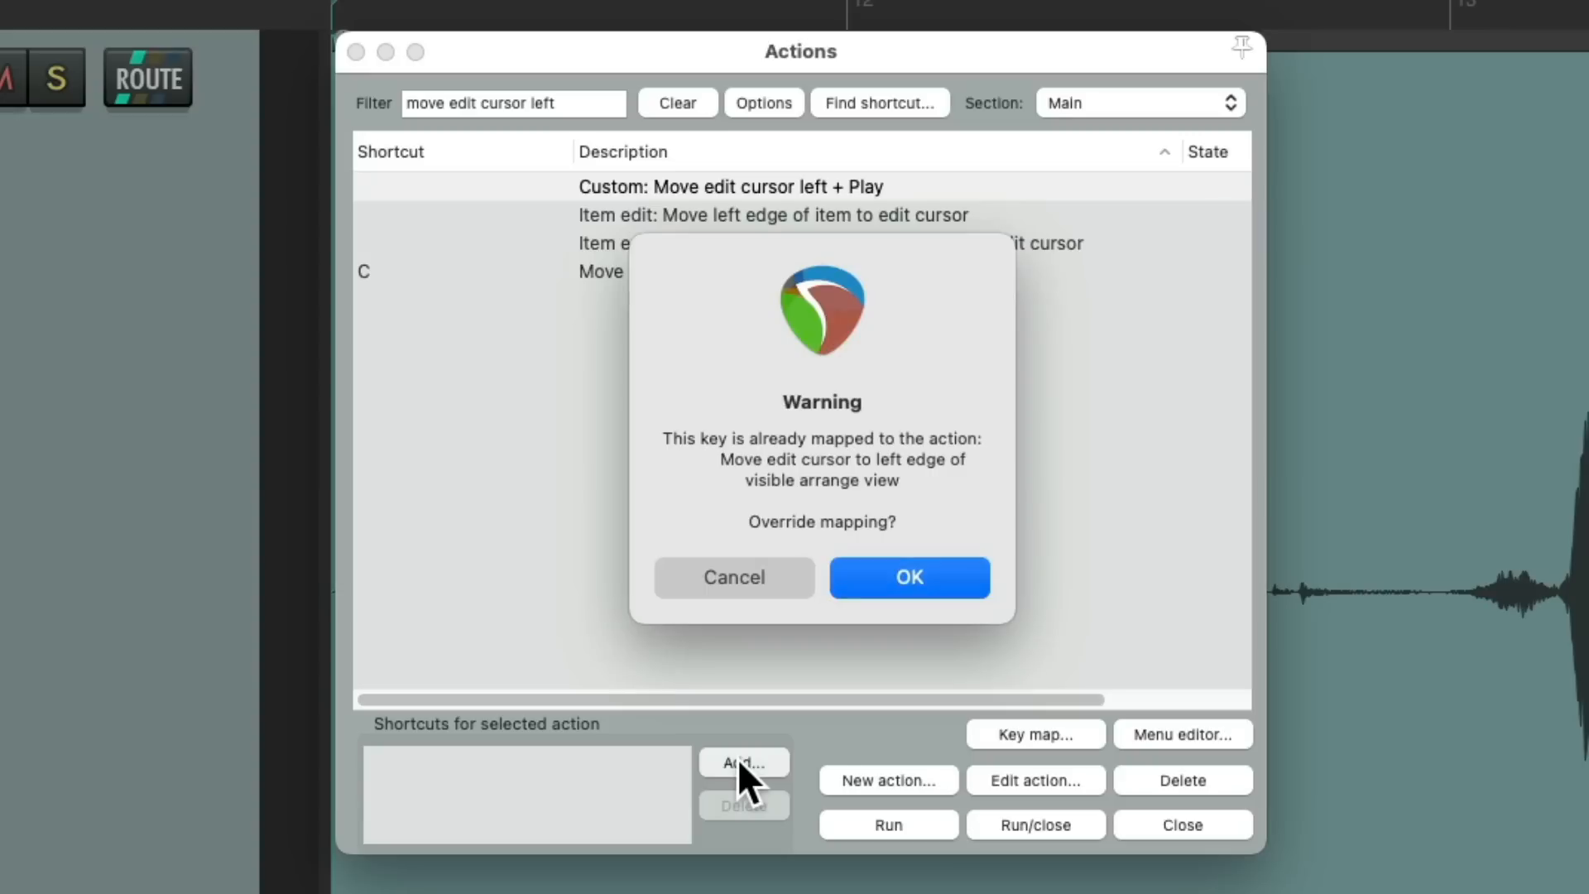
pyautogui.click(892, 583)
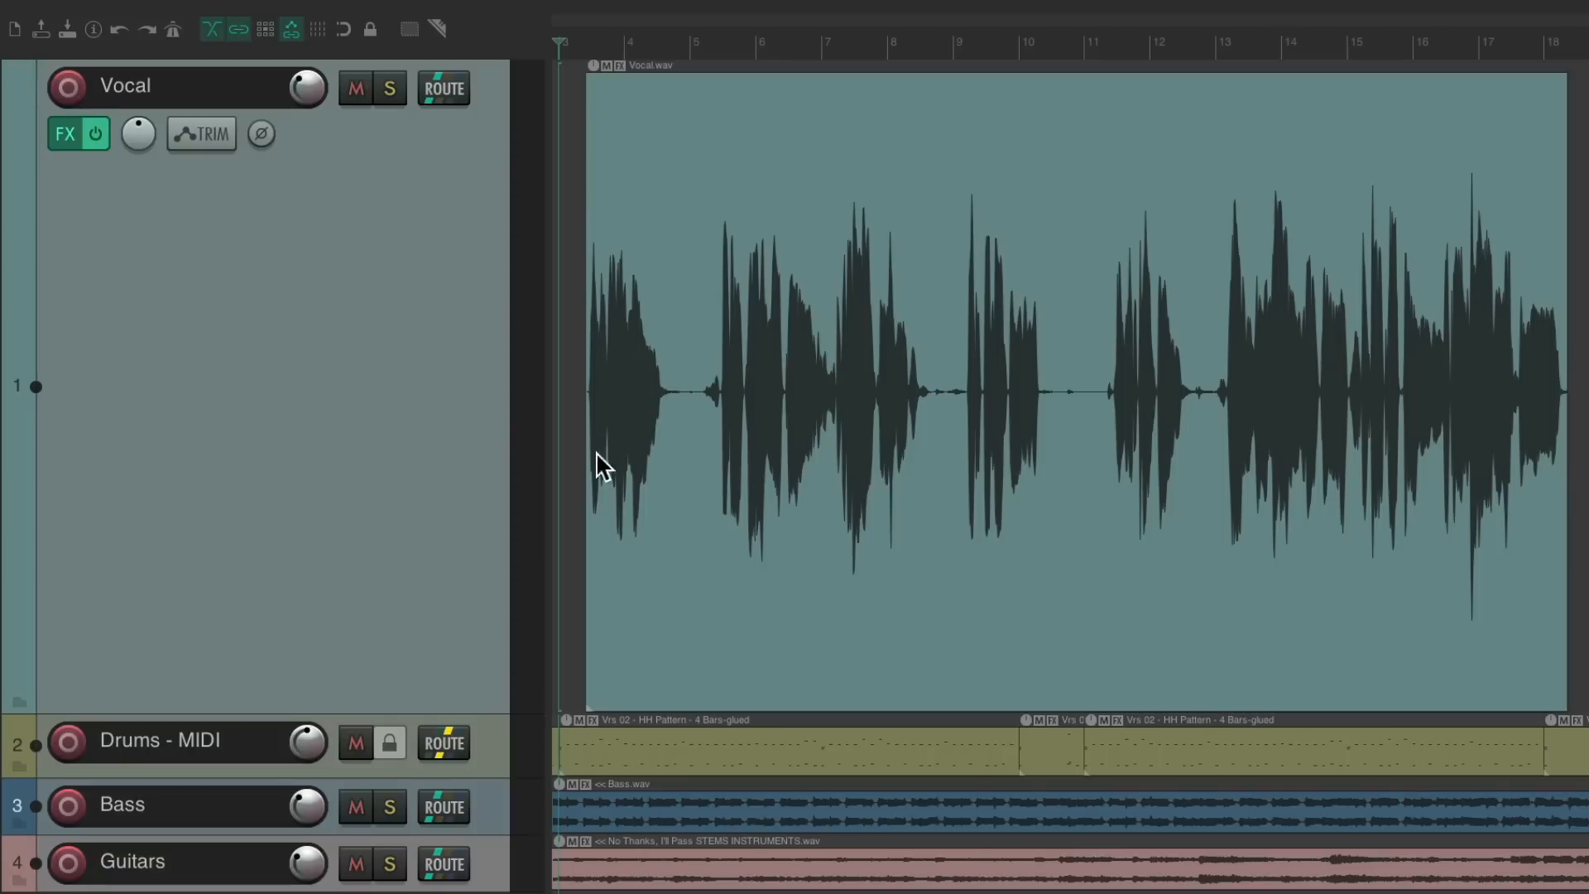
# Zoom in on the first vocal phrase before bar 4 and play it from the view's left edge.
pyautogui.scroll(5, 596, 461)
pyautogui.moveTo(680, 531); pyautogui.dragTo(705, 530)
pyautogui.press('space')
pyautogui.press('space')
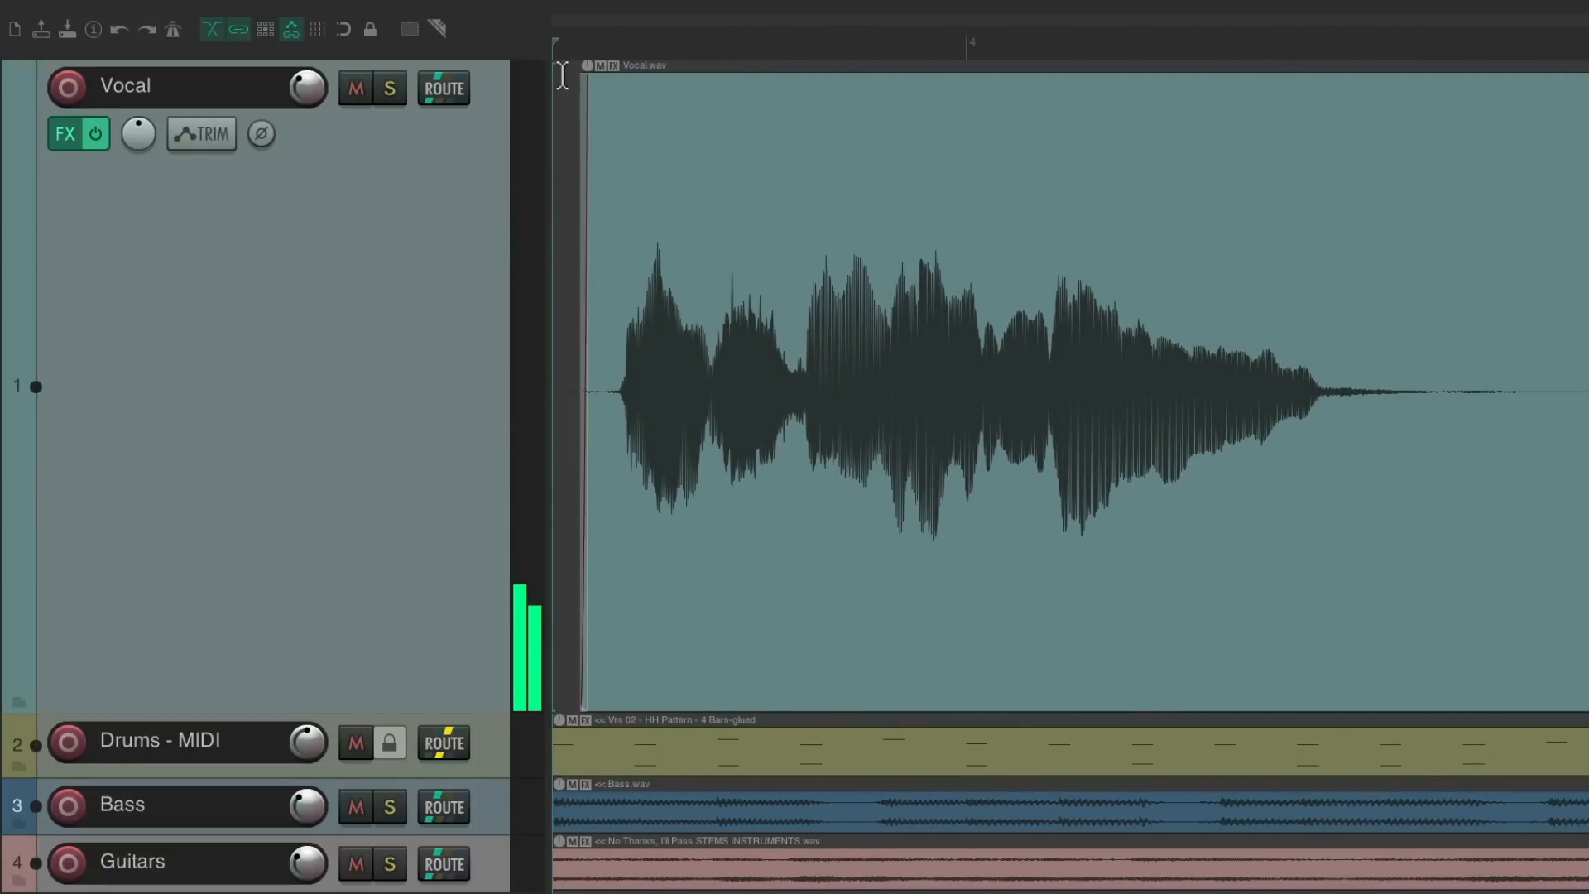
# Bring the vocal around bar 6 into view, play it from the view's left edge, and stop.
pyautogui.hscroll(10, 772, 274)
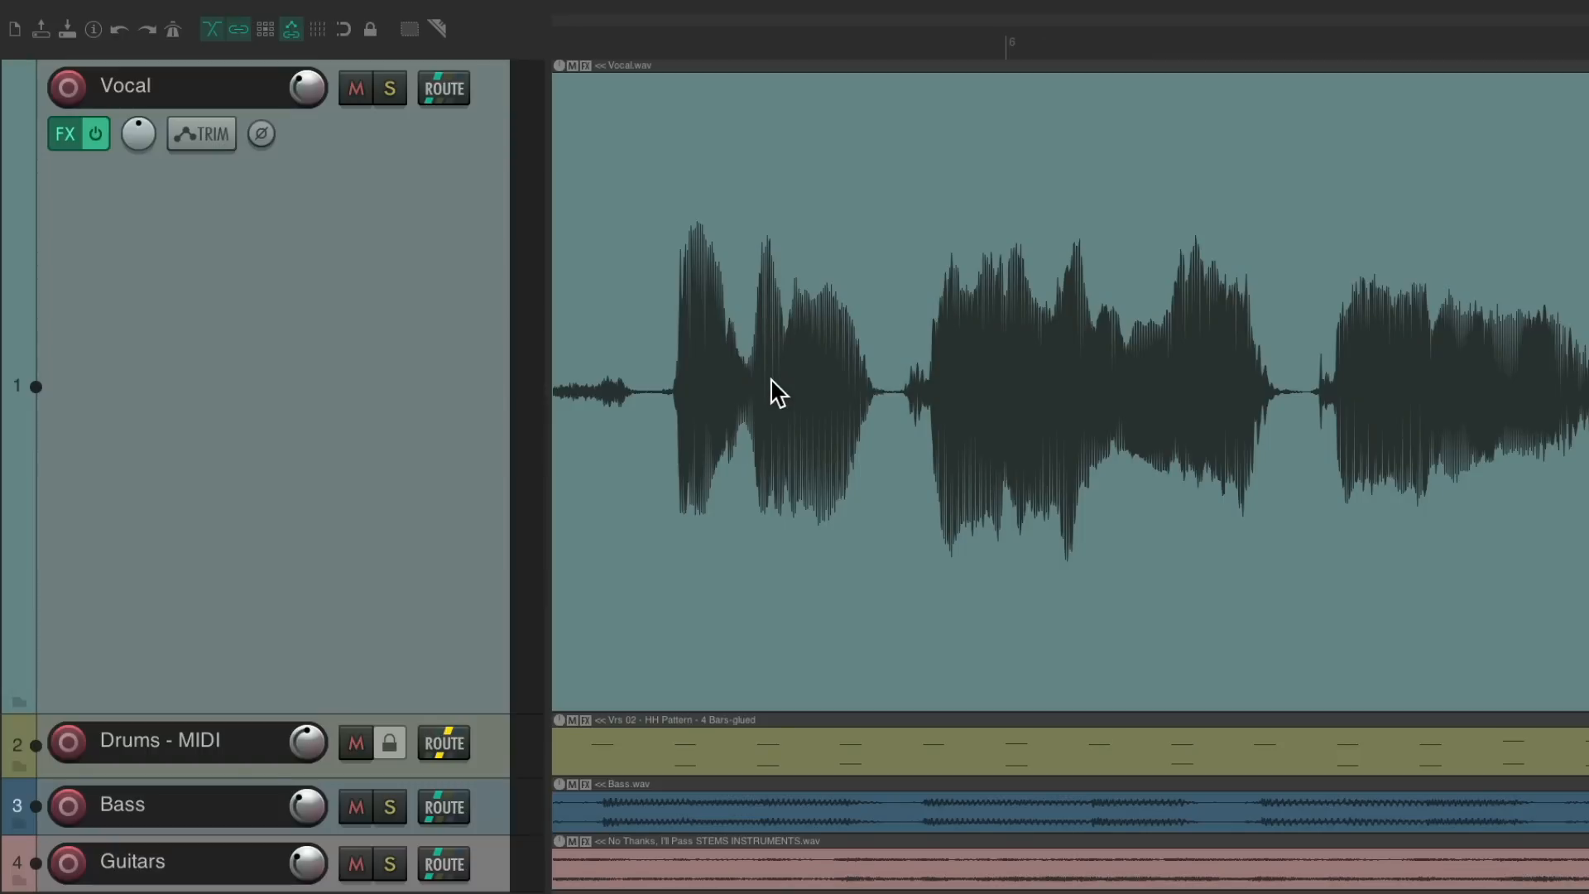
pyautogui.press('space')
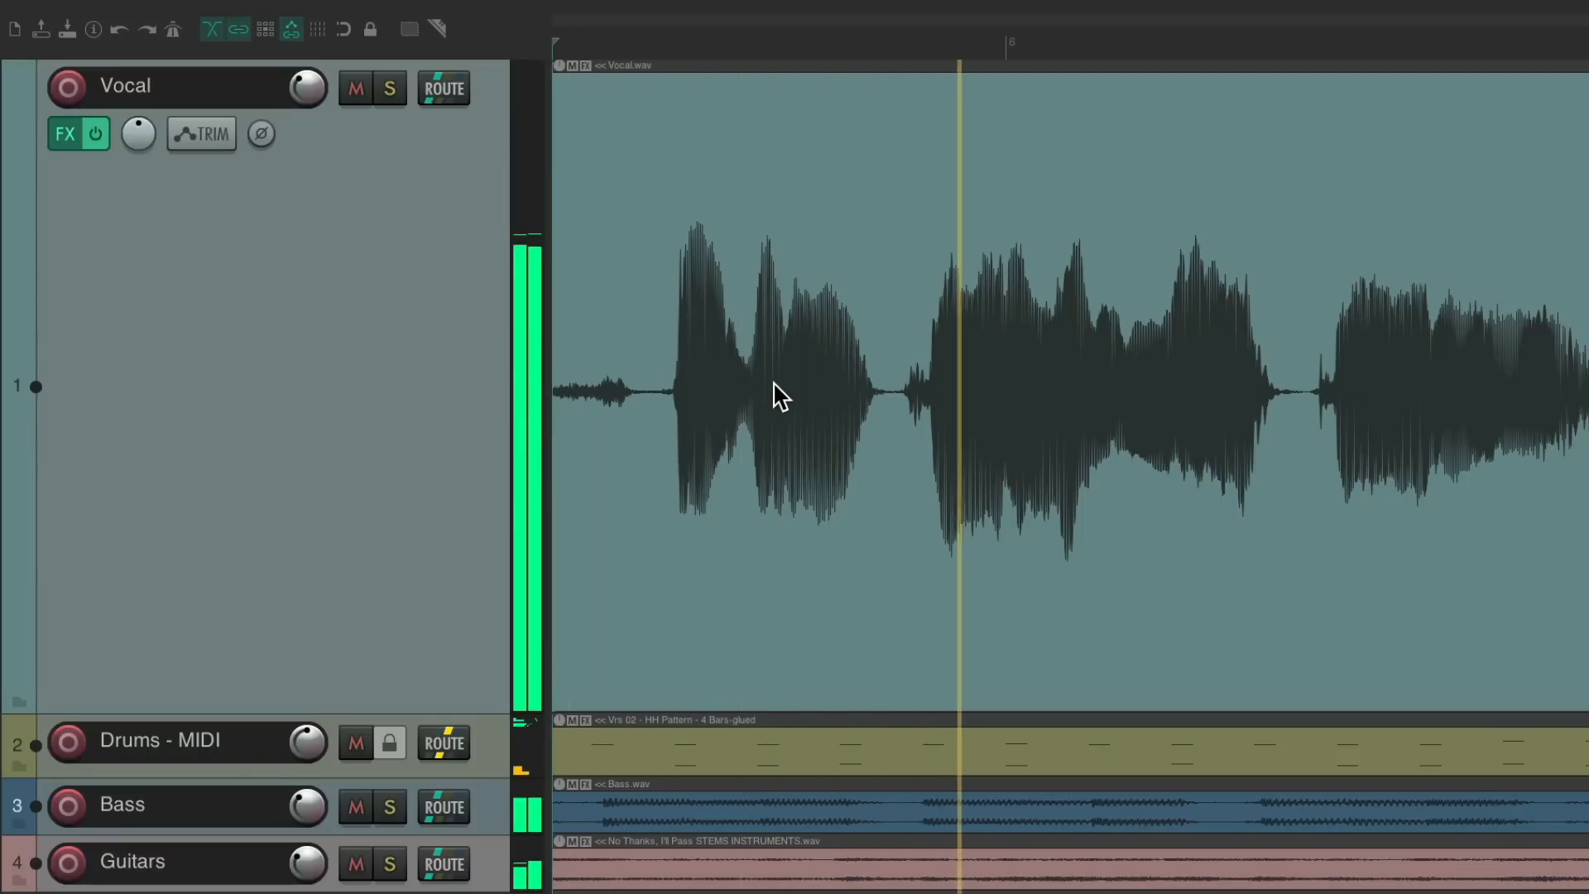
pyautogui.press('space')
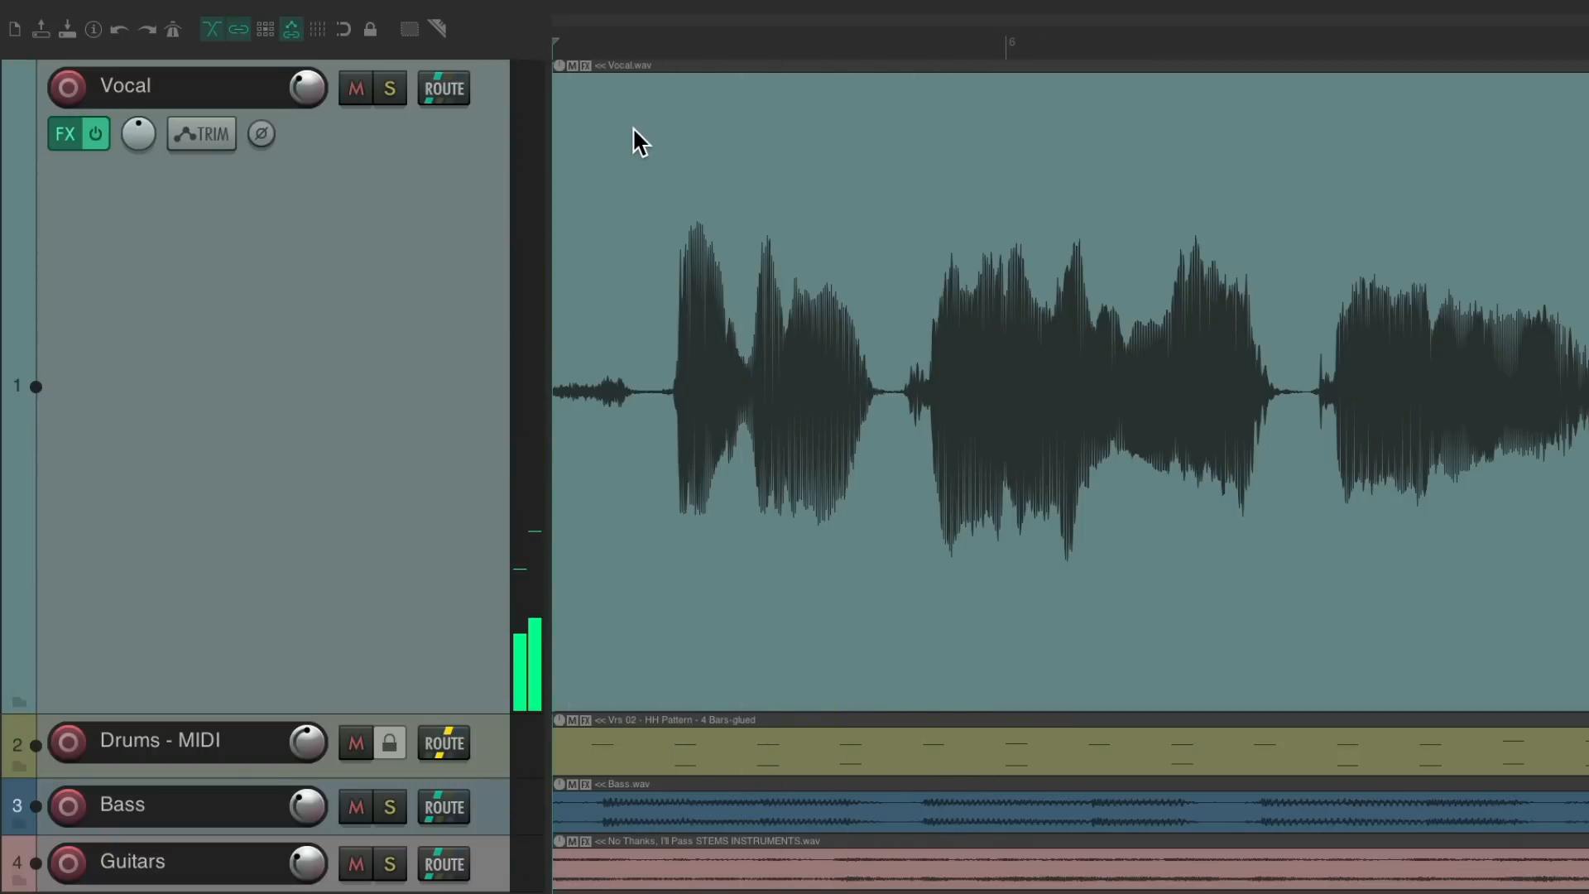
# Audition the vocal in successive views from bar 7 to bar 8, starting each at the view's left edge.
pyautogui.hscroll(5, 710, 168)
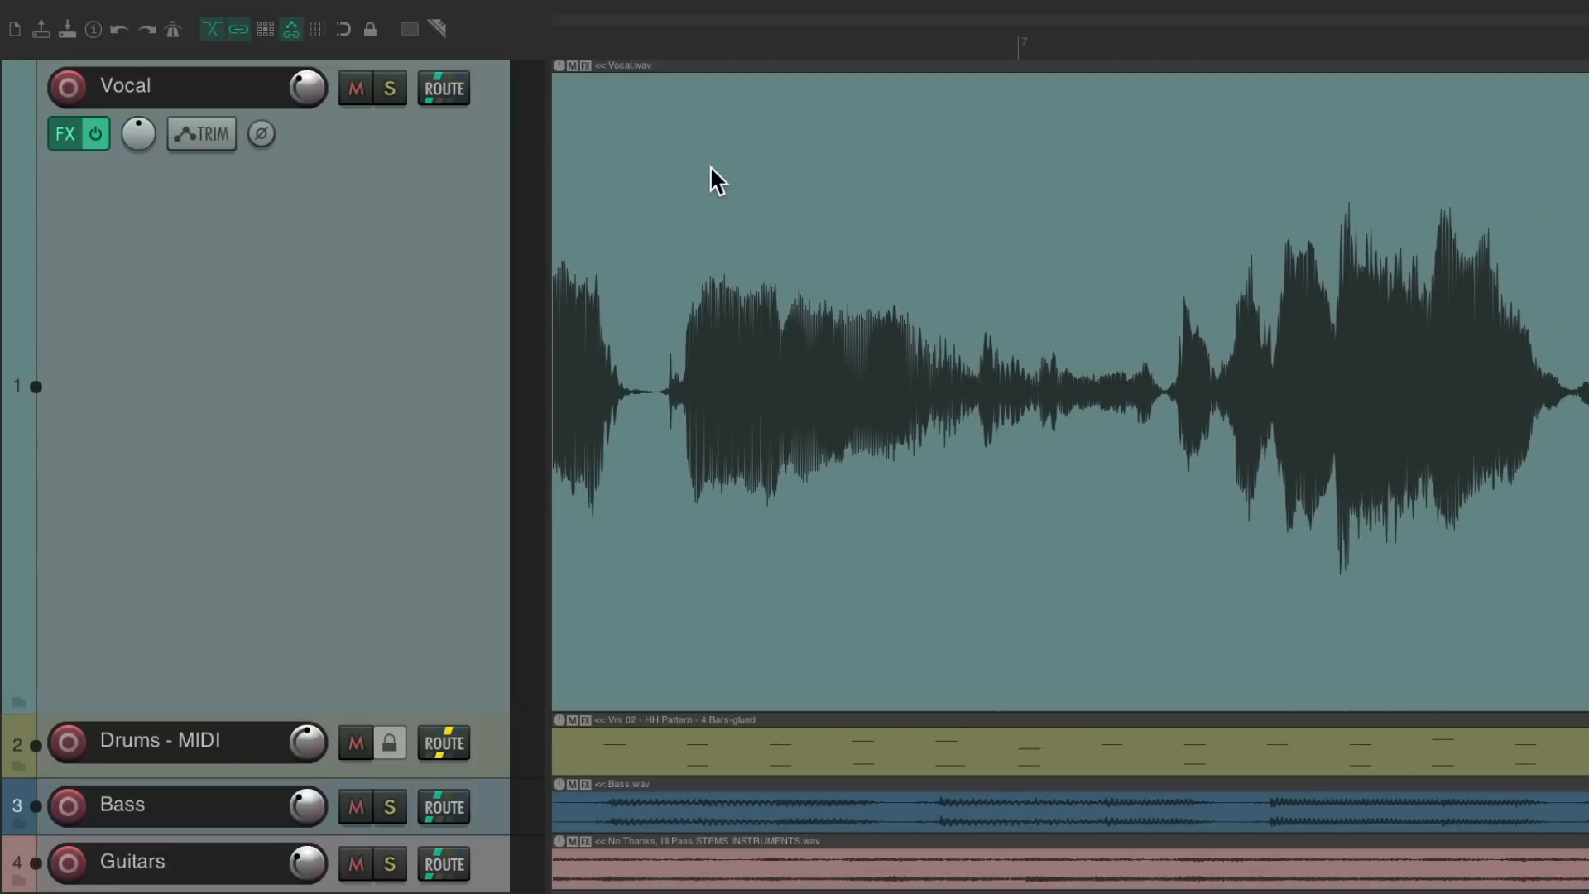
pyautogui.press('space')
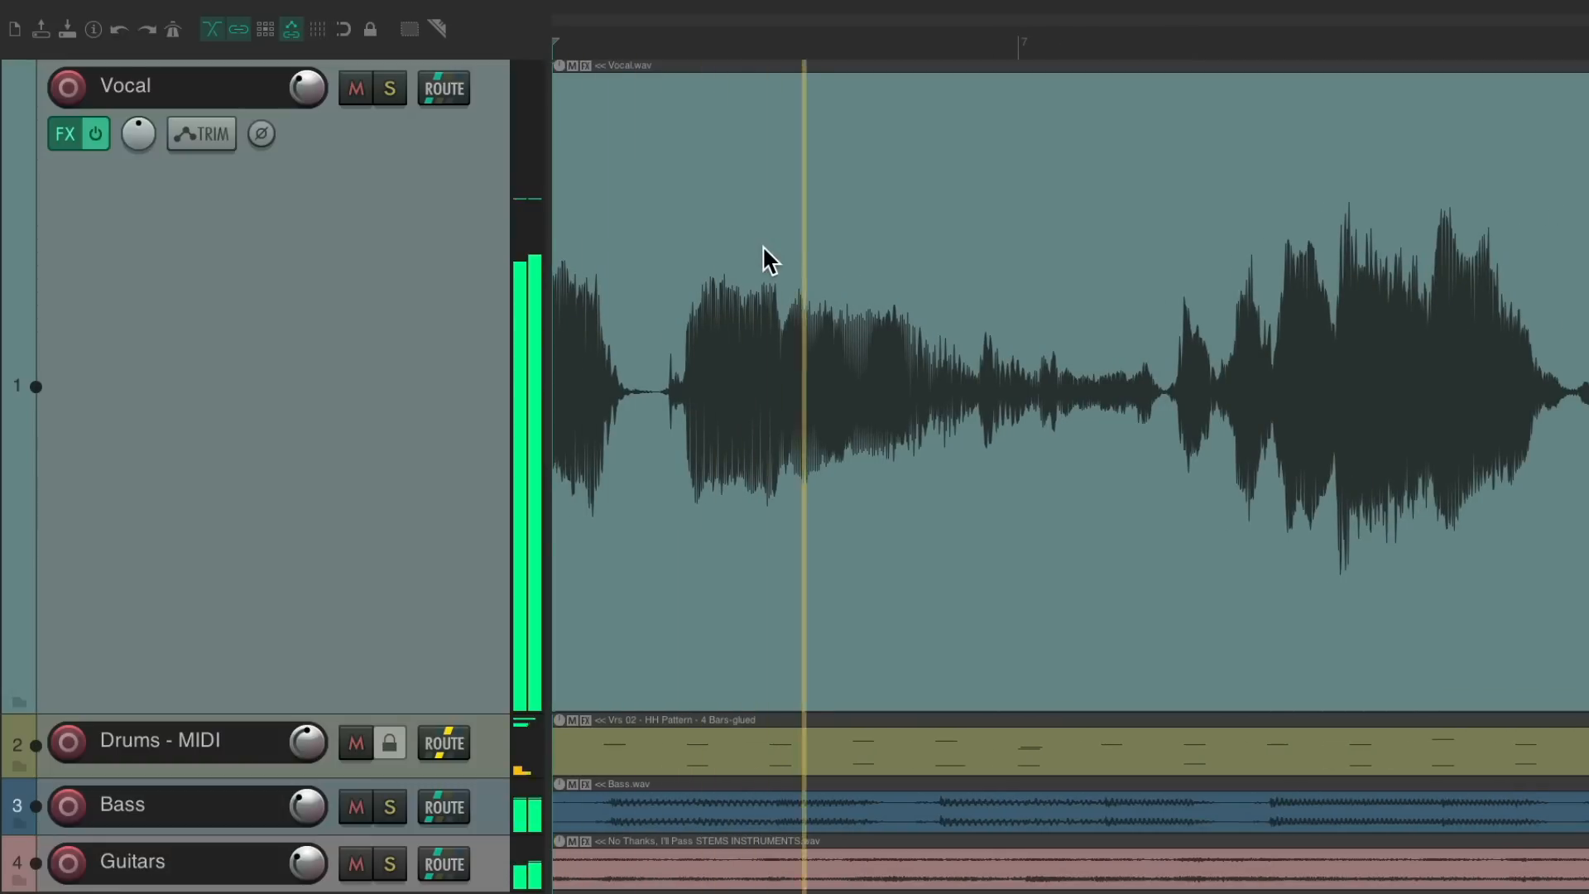
pyautogui.hscroll(5, 794, 256)
pyautogui.press('space')
pyautogui.hscroll(5, 844, 264)
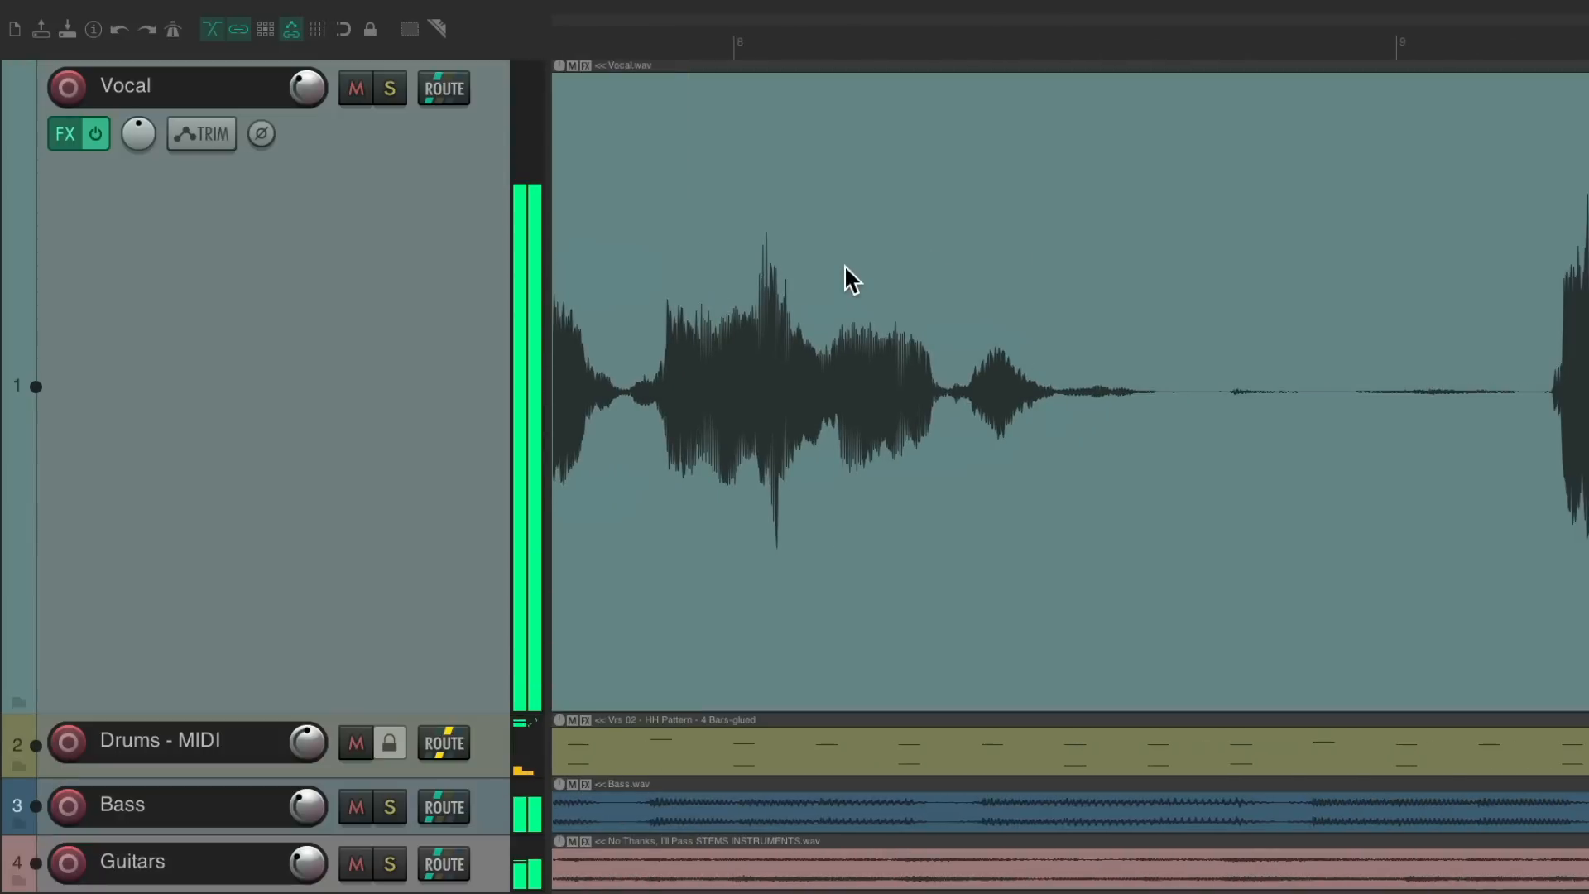
pyautogui.press('space')
# Audition the vocal around bar 9 and bar 12, starting each at the view's left edge.
pyautogui.hscroll(10, 850, 265)
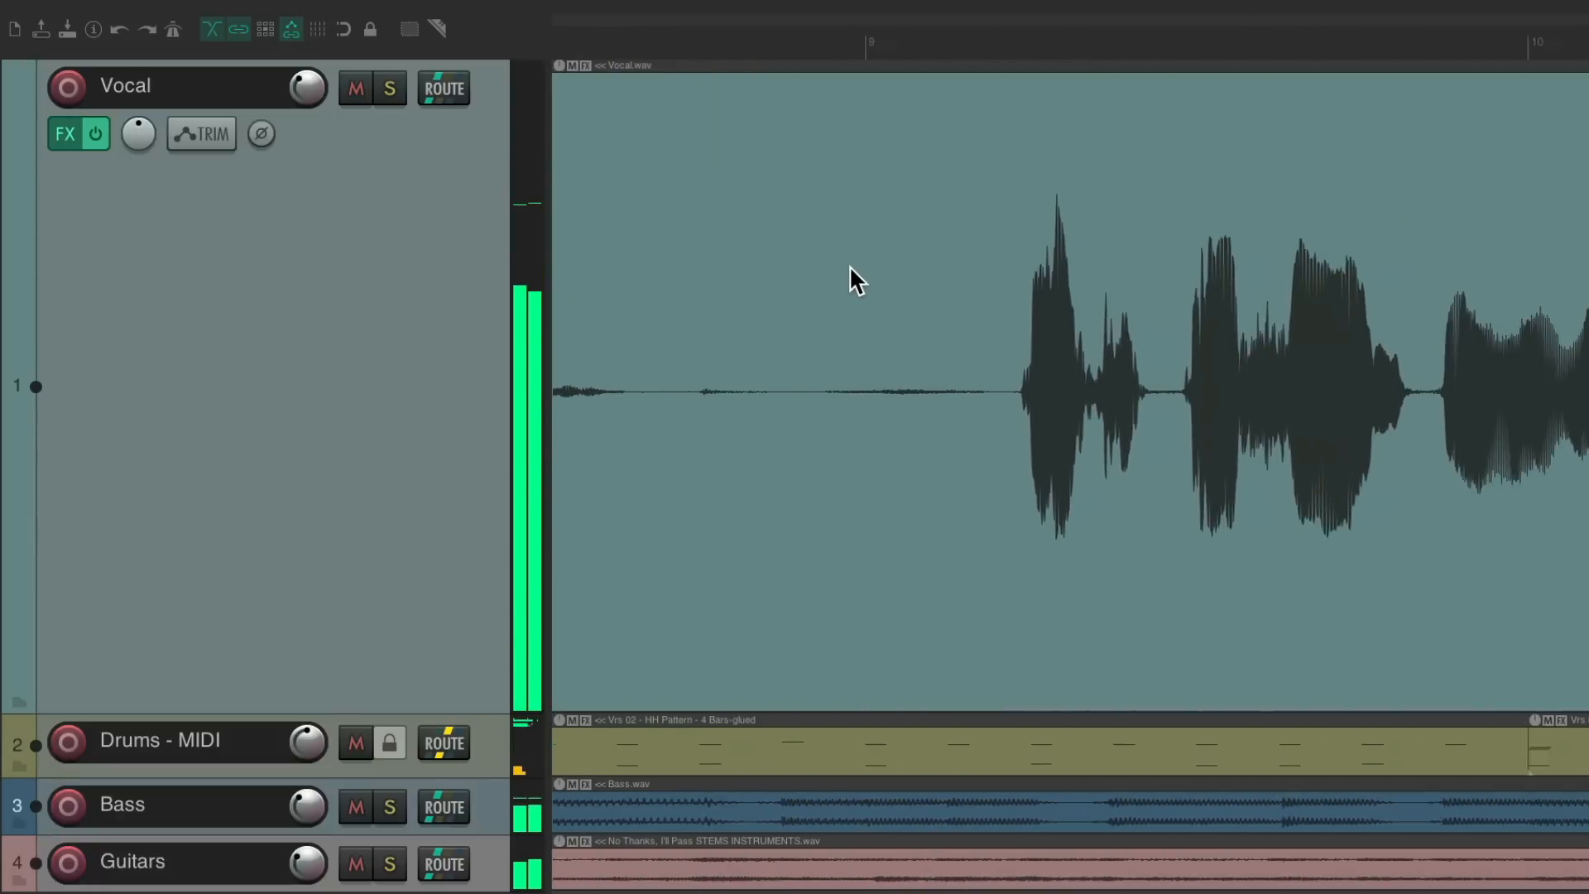
pyautogui.press('space')
pyautogui.hscroll(10, 850, 267)
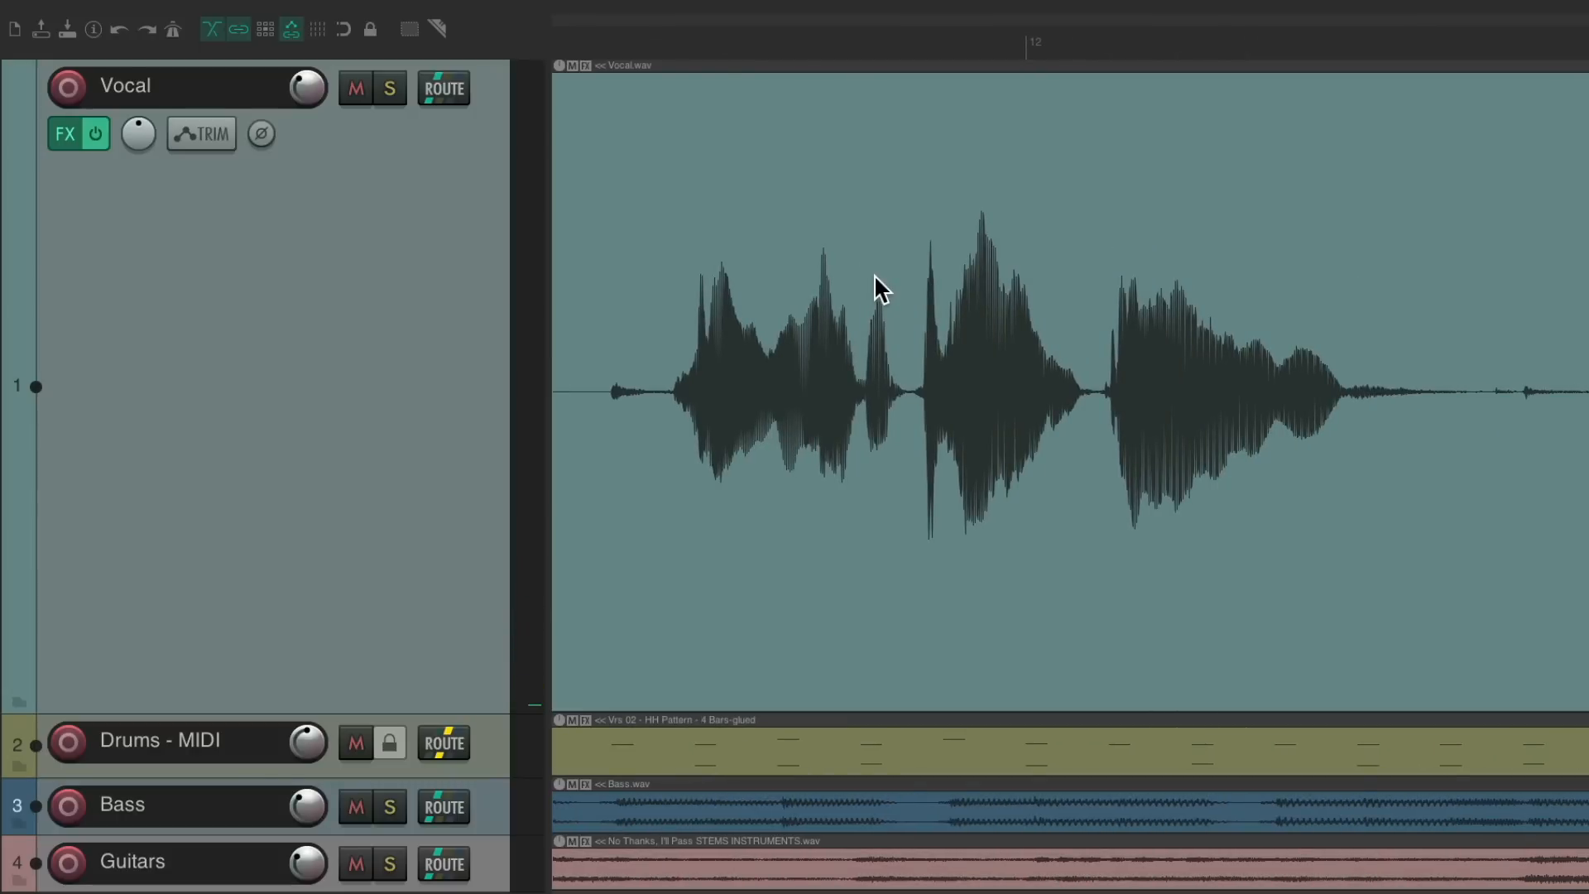
pyautogui.press('space')
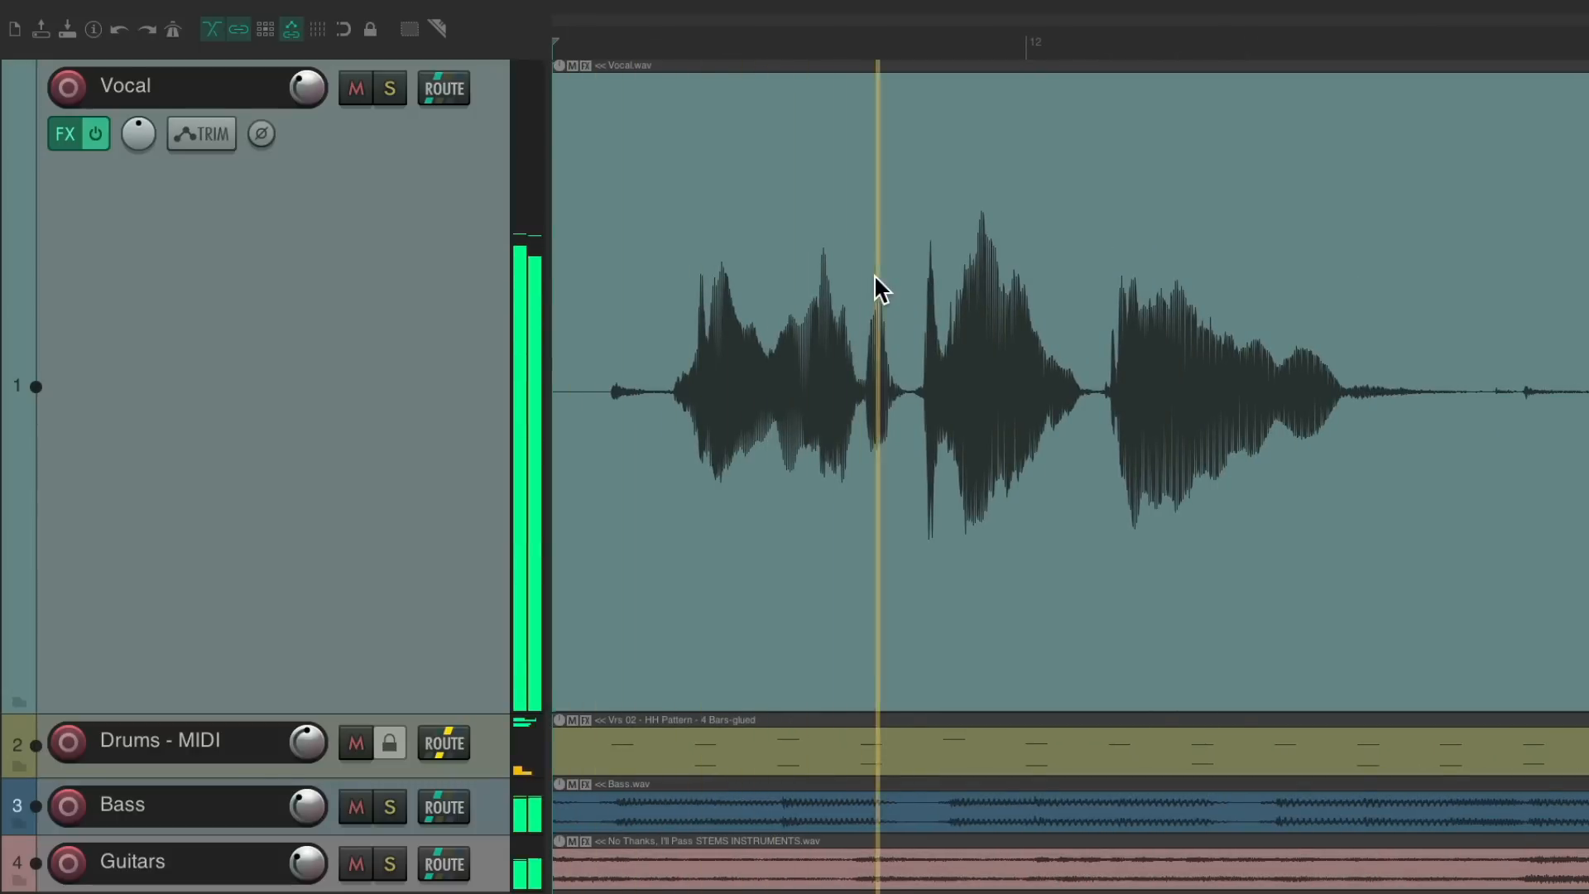
# Turn on razor editing and mark a razor area in the vocal between bars 14 and 15.
pyautogui.hscroll(10, 874, 275)
pyautogui.hscroll(5, 874, 275)
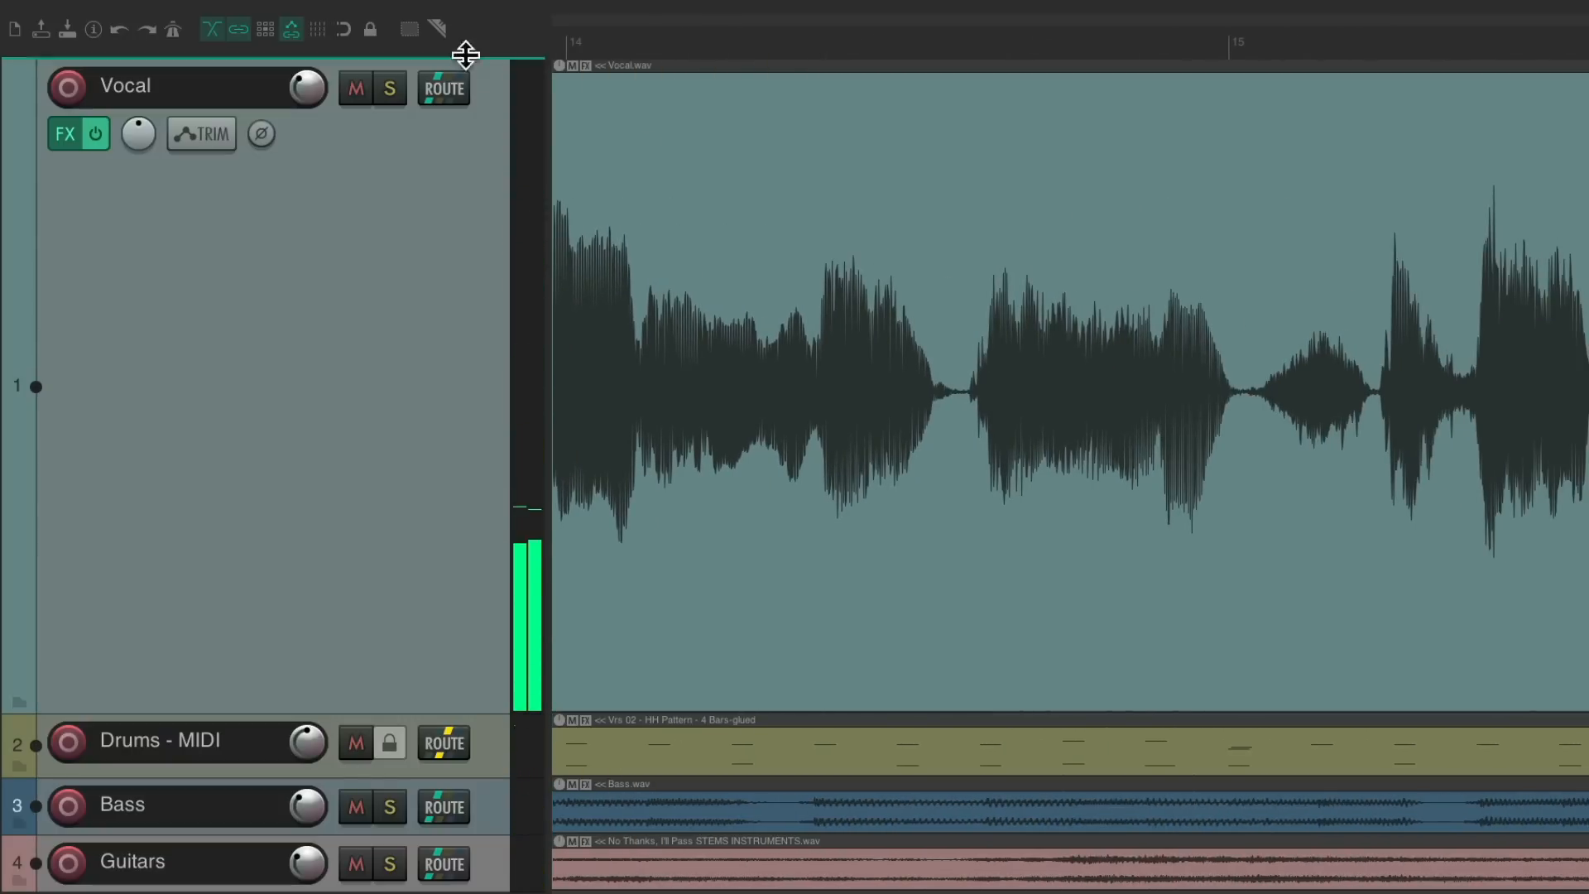
pyautogui.click(436, 29)
pyautogui.moveTo(867, 239); pyautogui.dragTo(1126, 298)
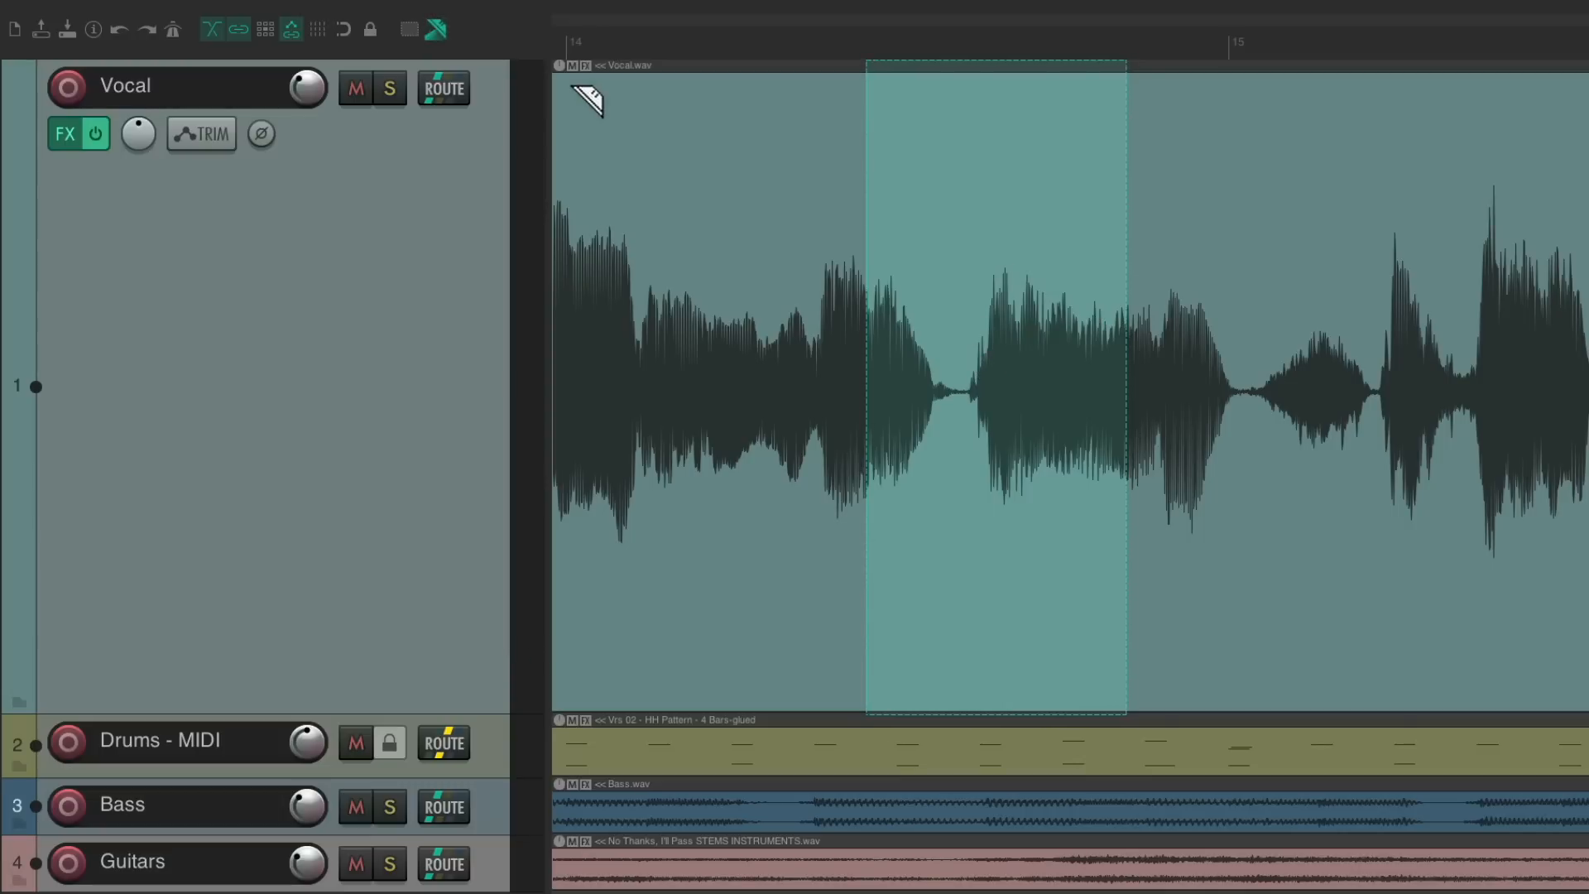
# Mark razor areas in the vocal before and after bar 17 while auditioning each view from its left edge.
pyautogui.press('space')
pyautogui.hscroll(10, 981, 332)
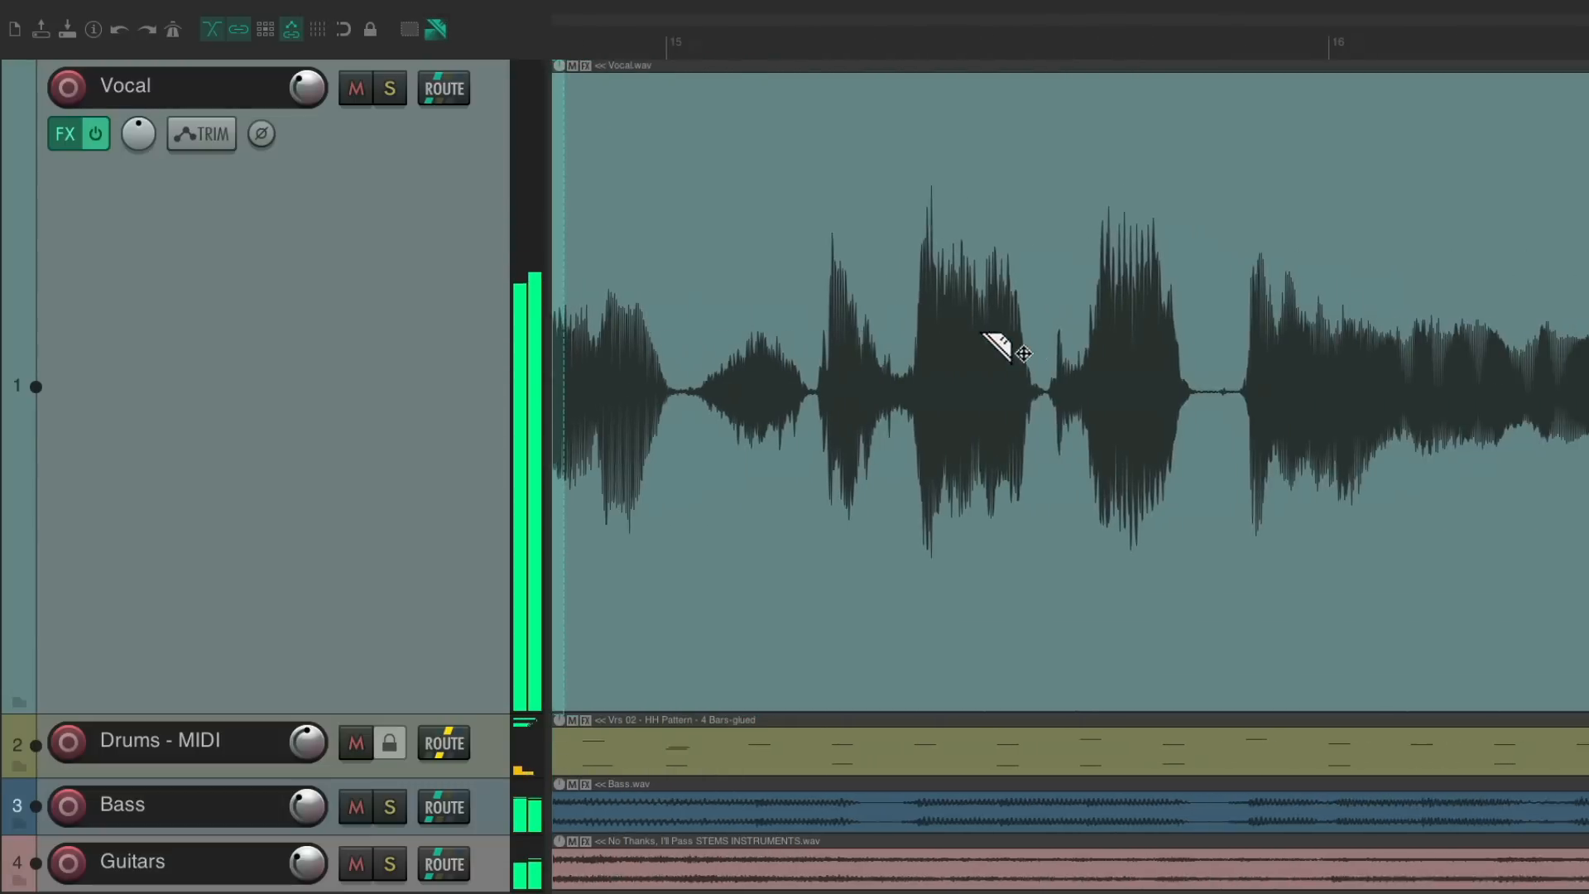
pyautogui.moveTo(736, 251); pyautogui.dragTo(1249, 308)
pyautogui.hscroll(6, 1036, 358)
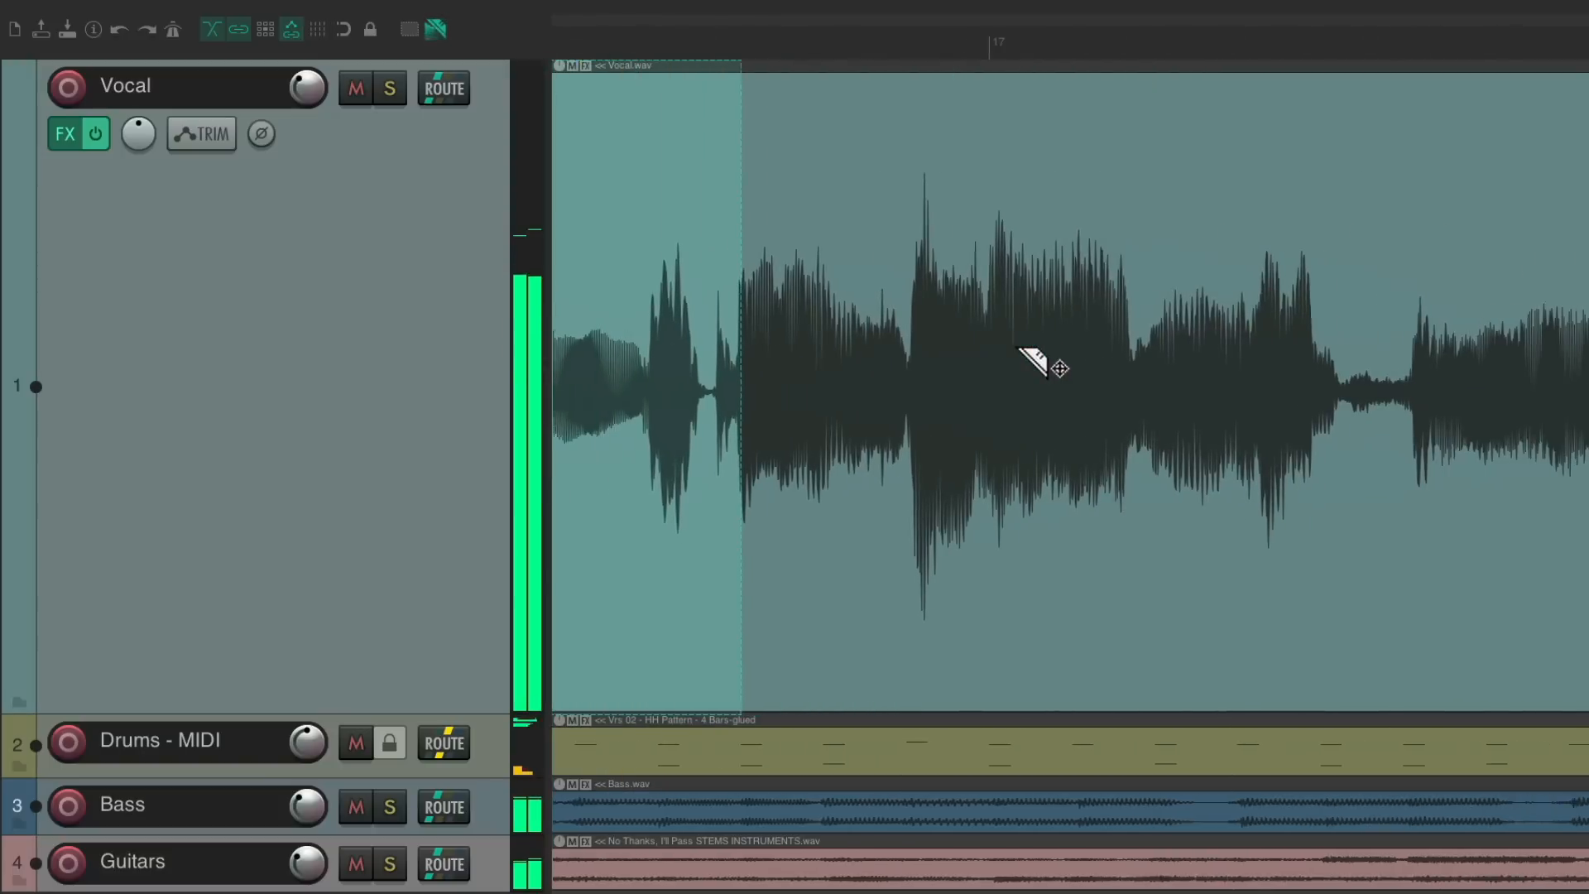
pyautogui.moveTo(1048, 364); pyautogui.dragTo(1313, 364)
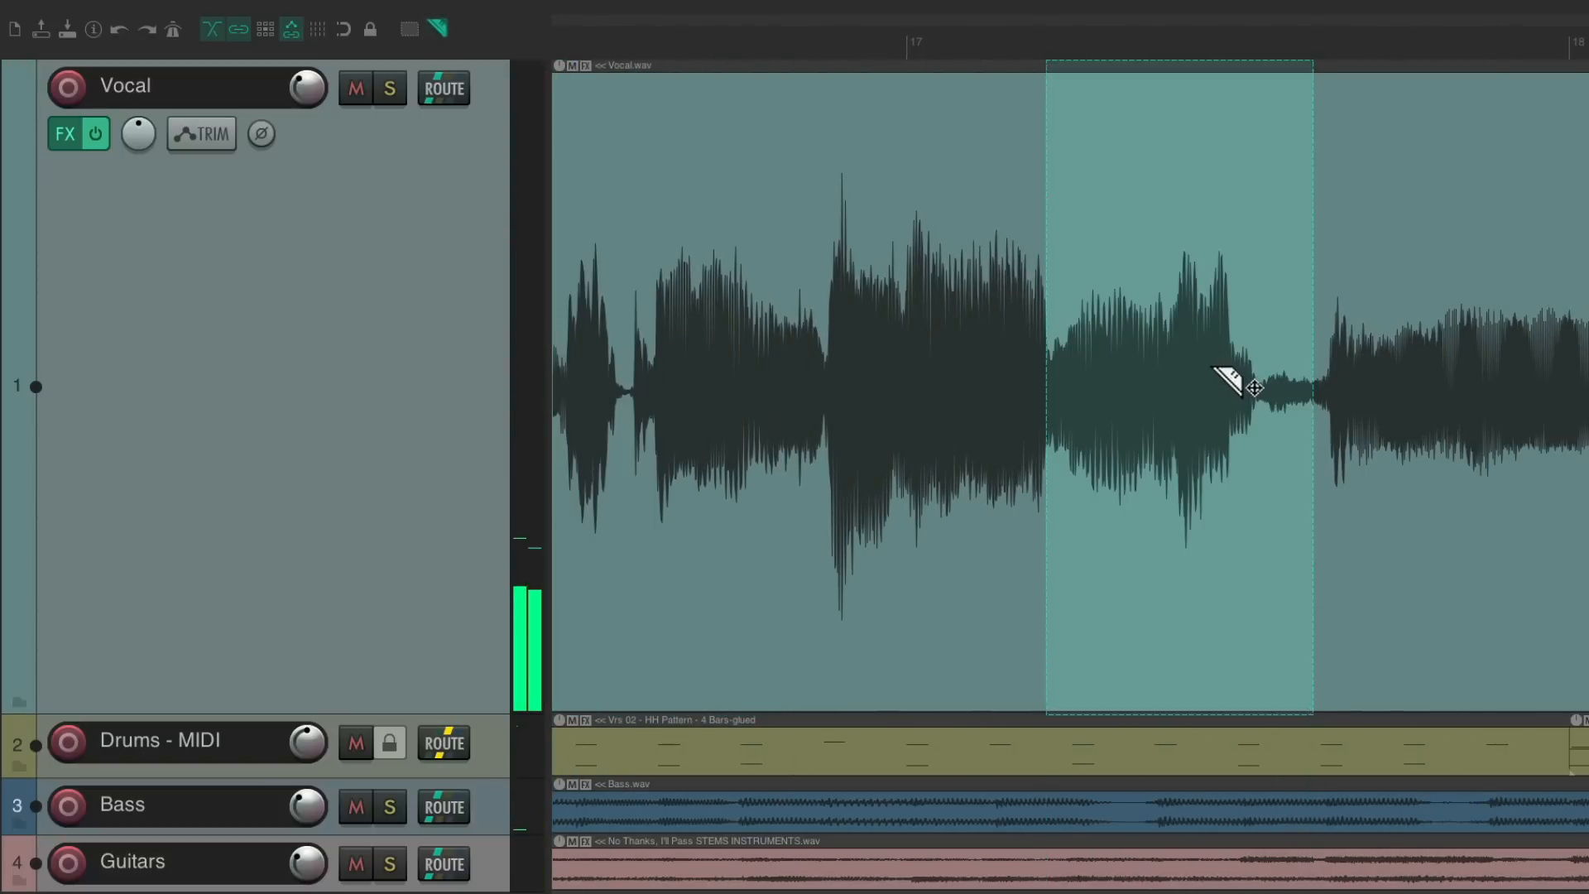
pyautogui.hscroll(7, 1053, 360)
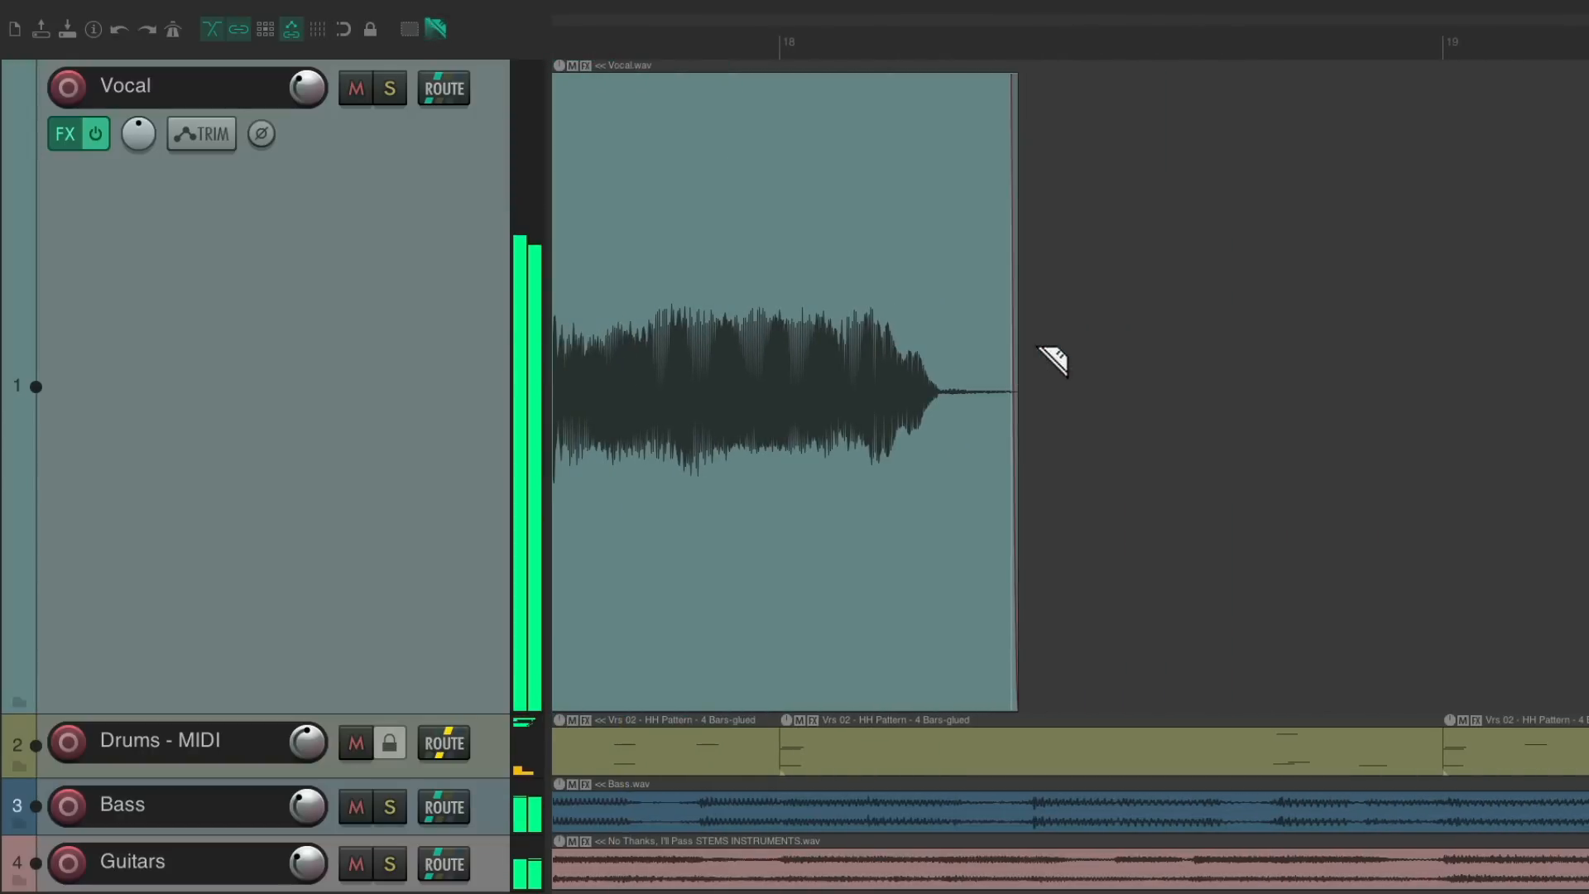
# Switch the enlarged track to Drums - MIDI and open its short item before bar 3 in the MIDI editor.
pyautogui.press('-')
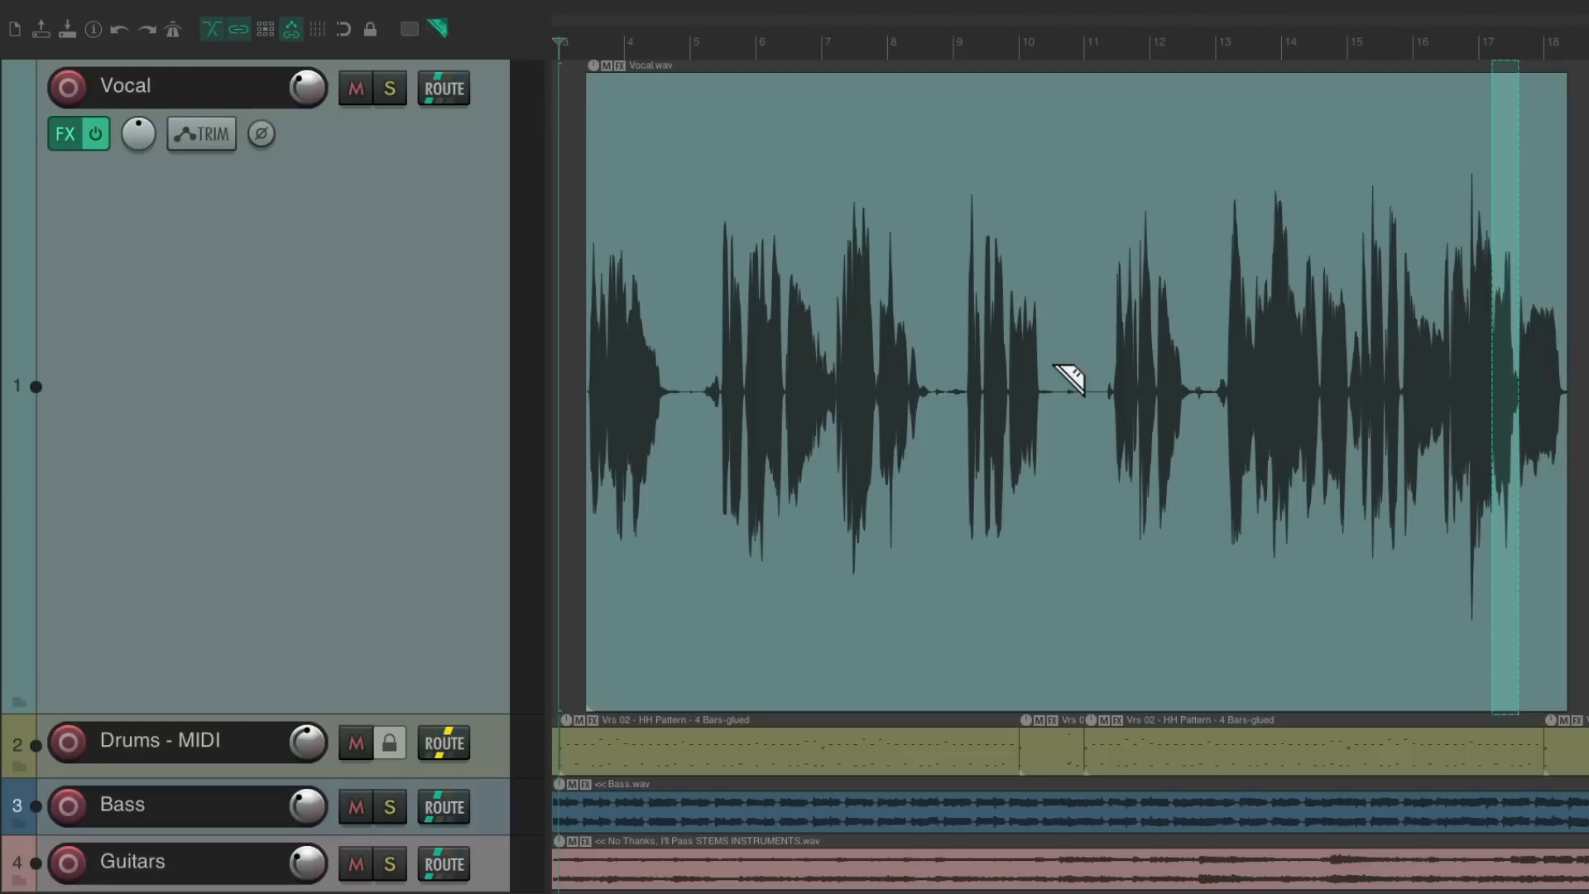
pyautogui.press('Down')
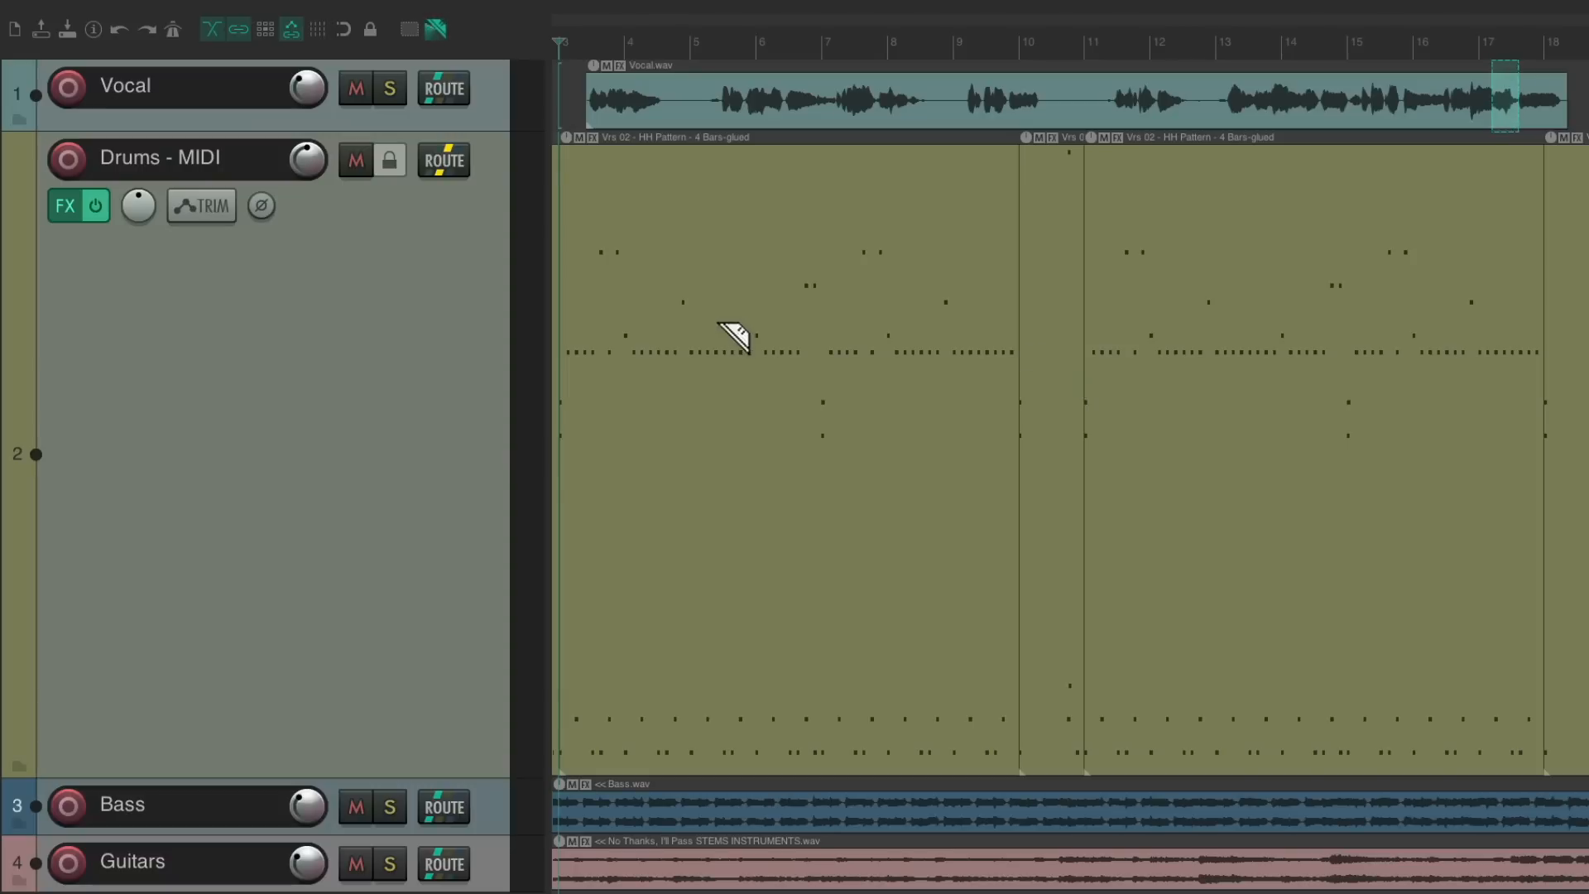
pyautogui.scroll(5, 583, 331)
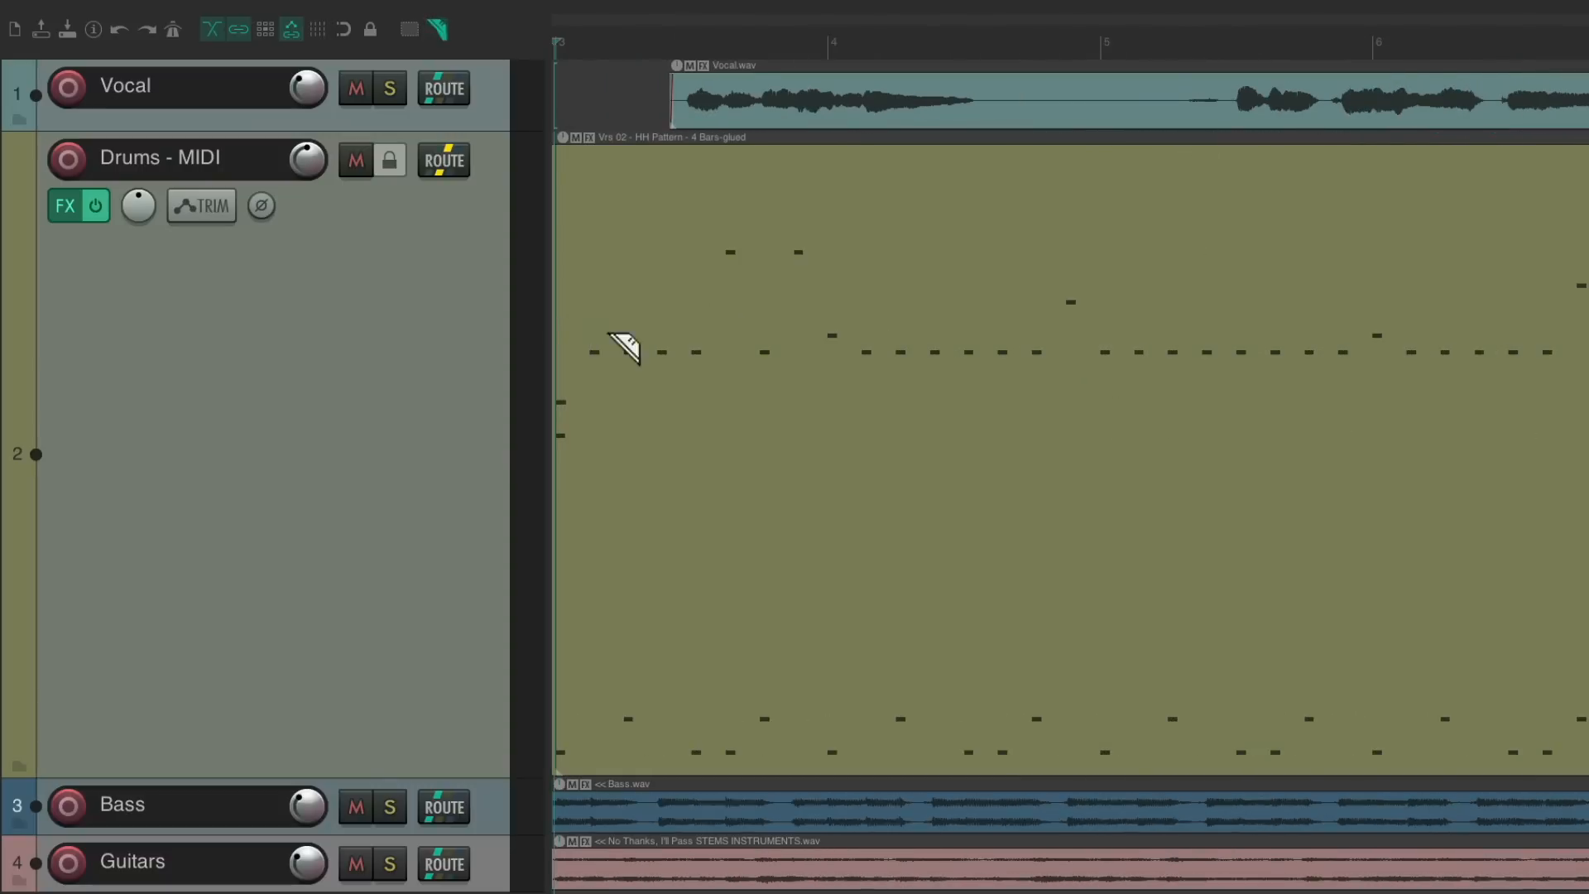
pyautogui.hscroll(-1, 649, 351)
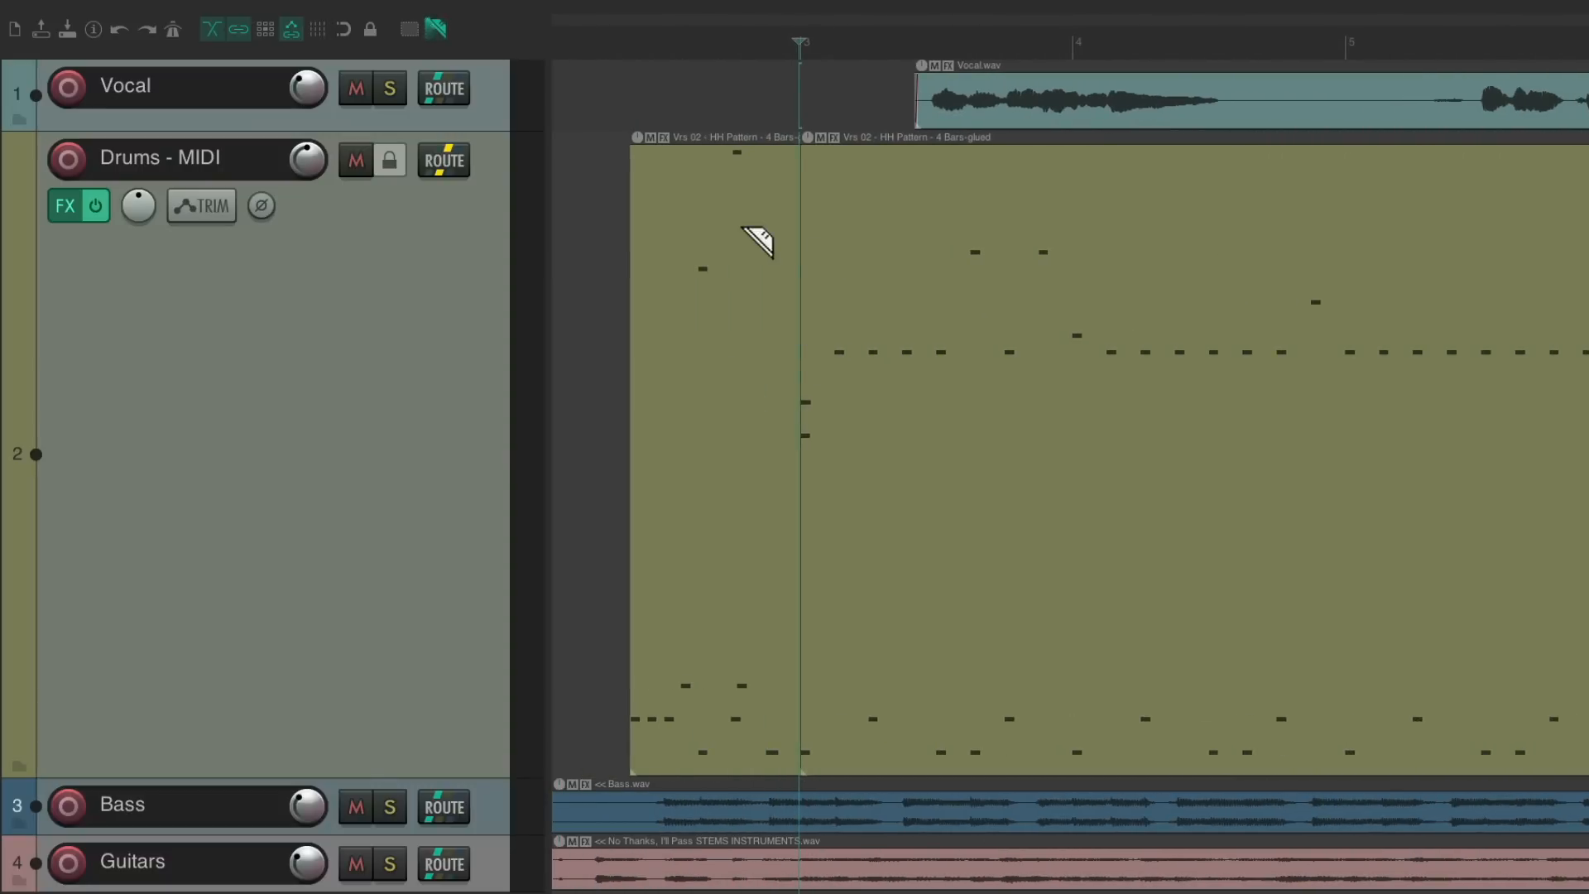
pyautogui.doubleClick(742, 228)
# Place the edit cursor just before the drum item's first notes at 2.2.50 and play.
pyautogui.hscroll(-2, 797, 259)
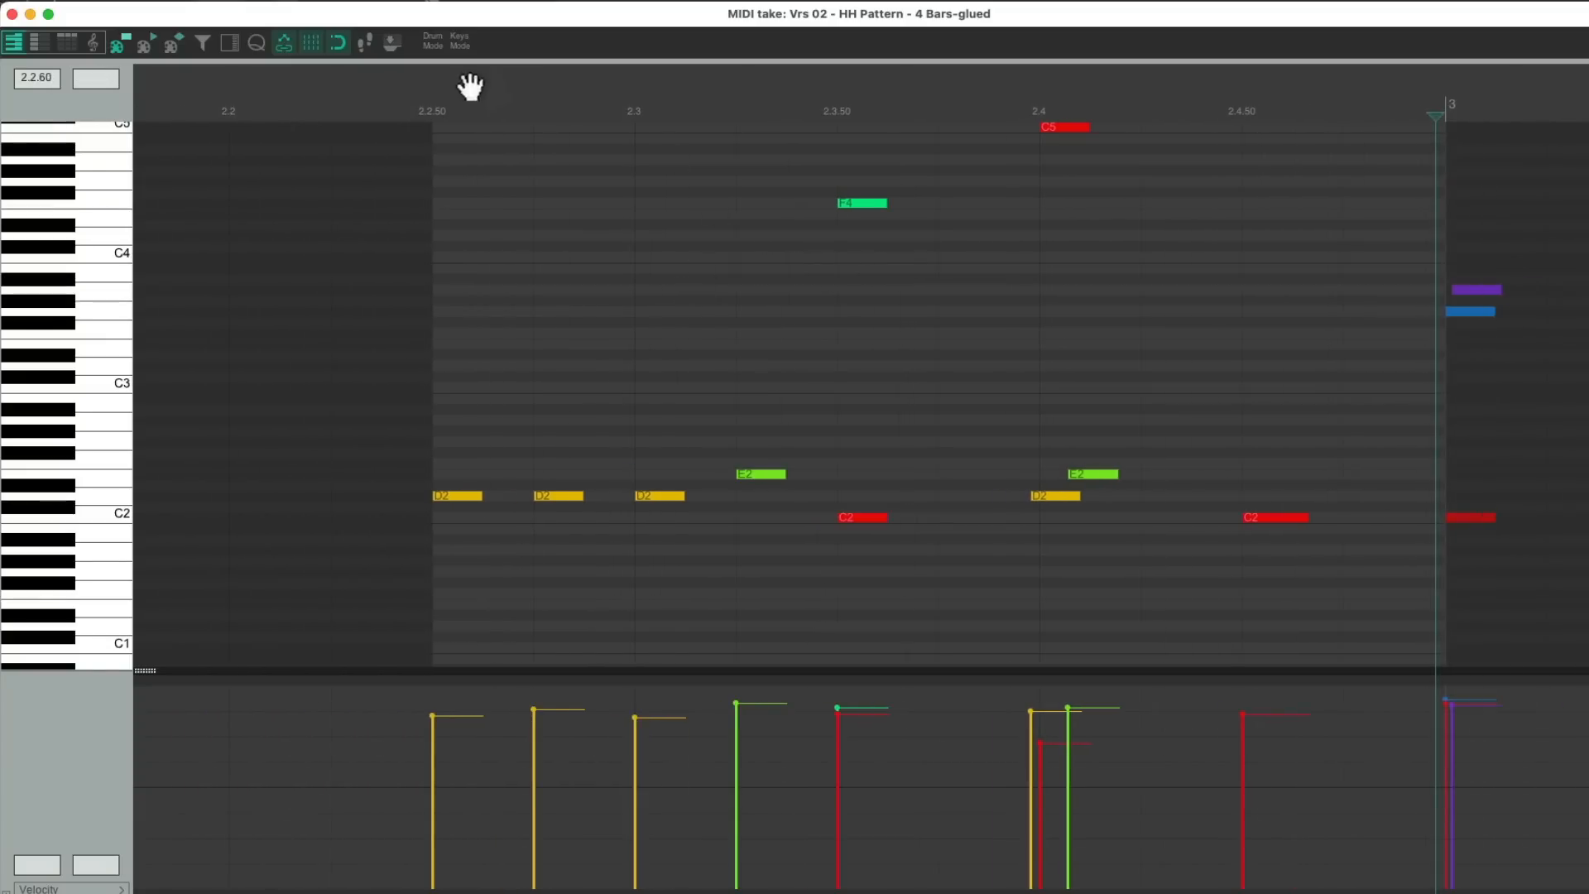
pyautogui.click(410, 98)
pyautogui.press('space')
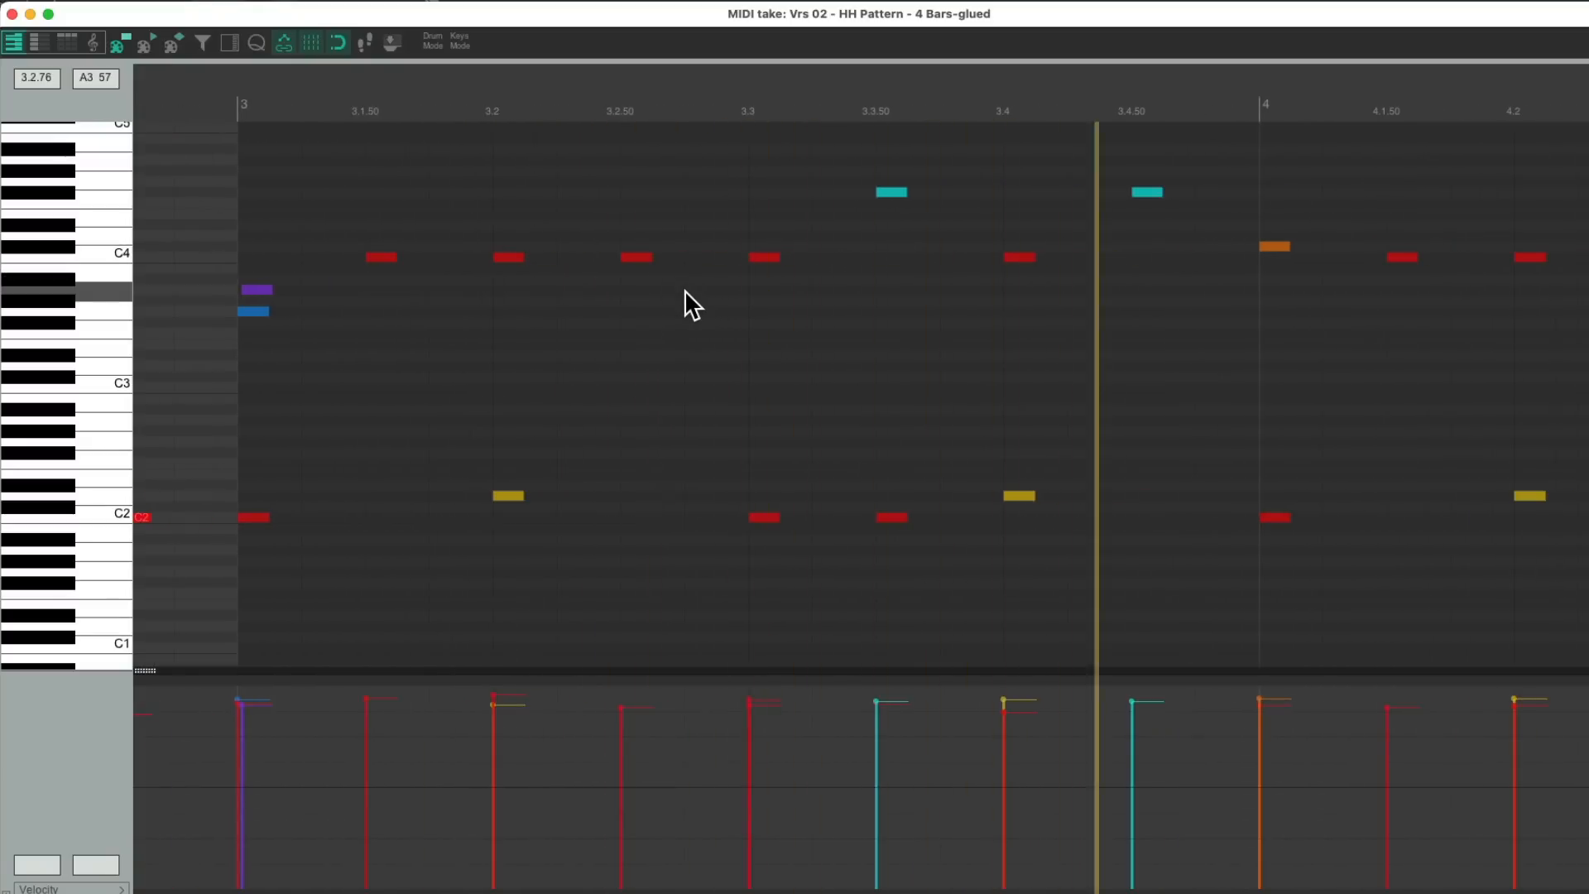
# Replay the drum pattern from between 2.4.50 and bar 3, and stop.
pyautogui.hscroll(-2, 684, 290)
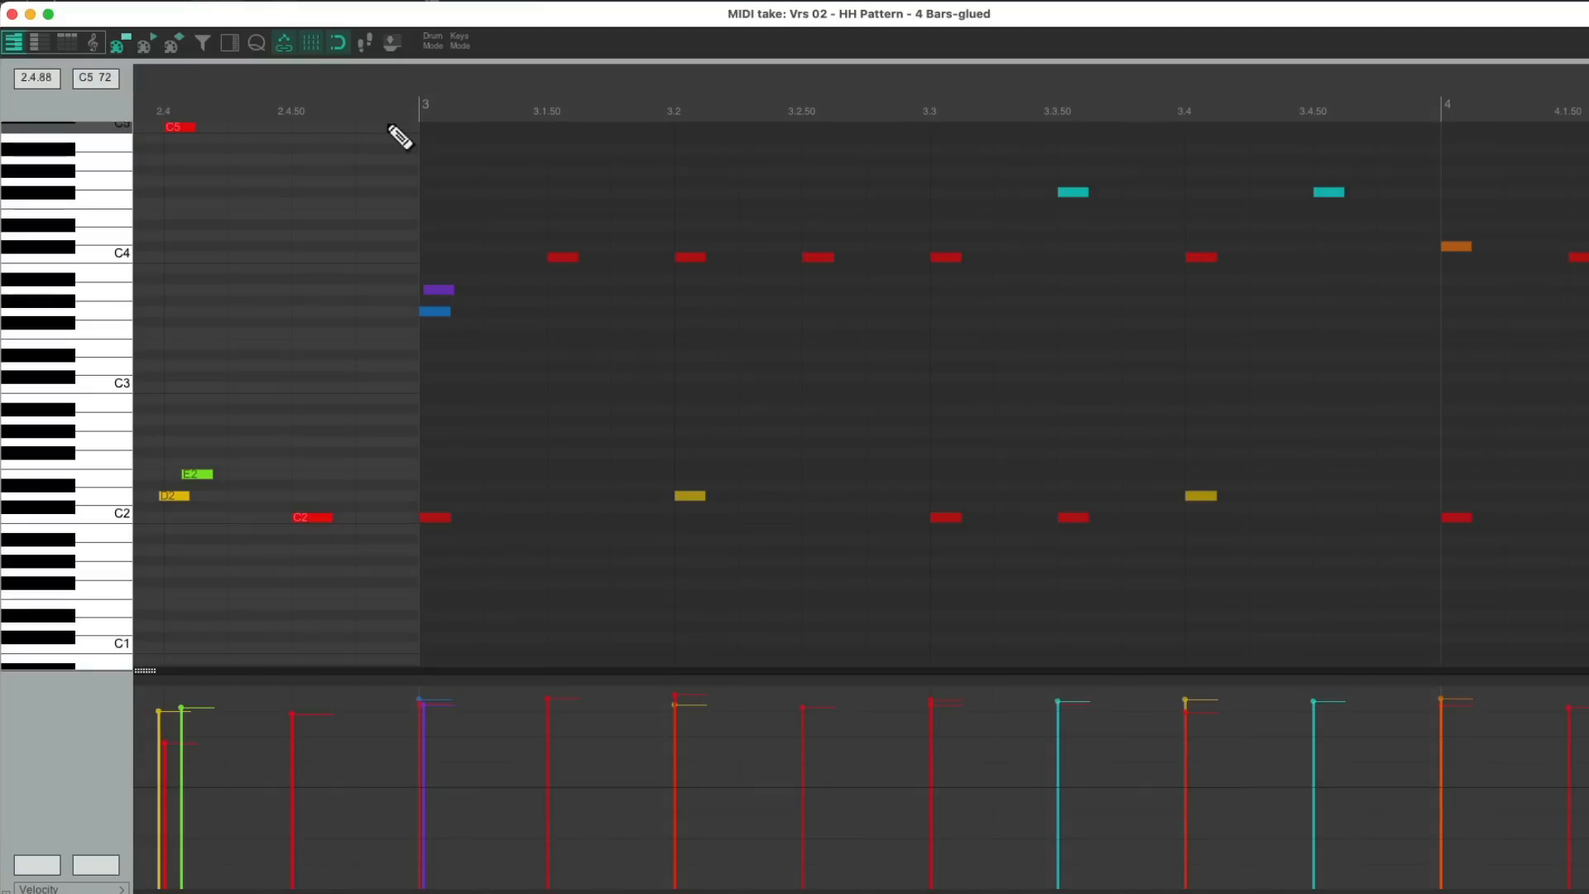
pyautogui.click(356, 101)
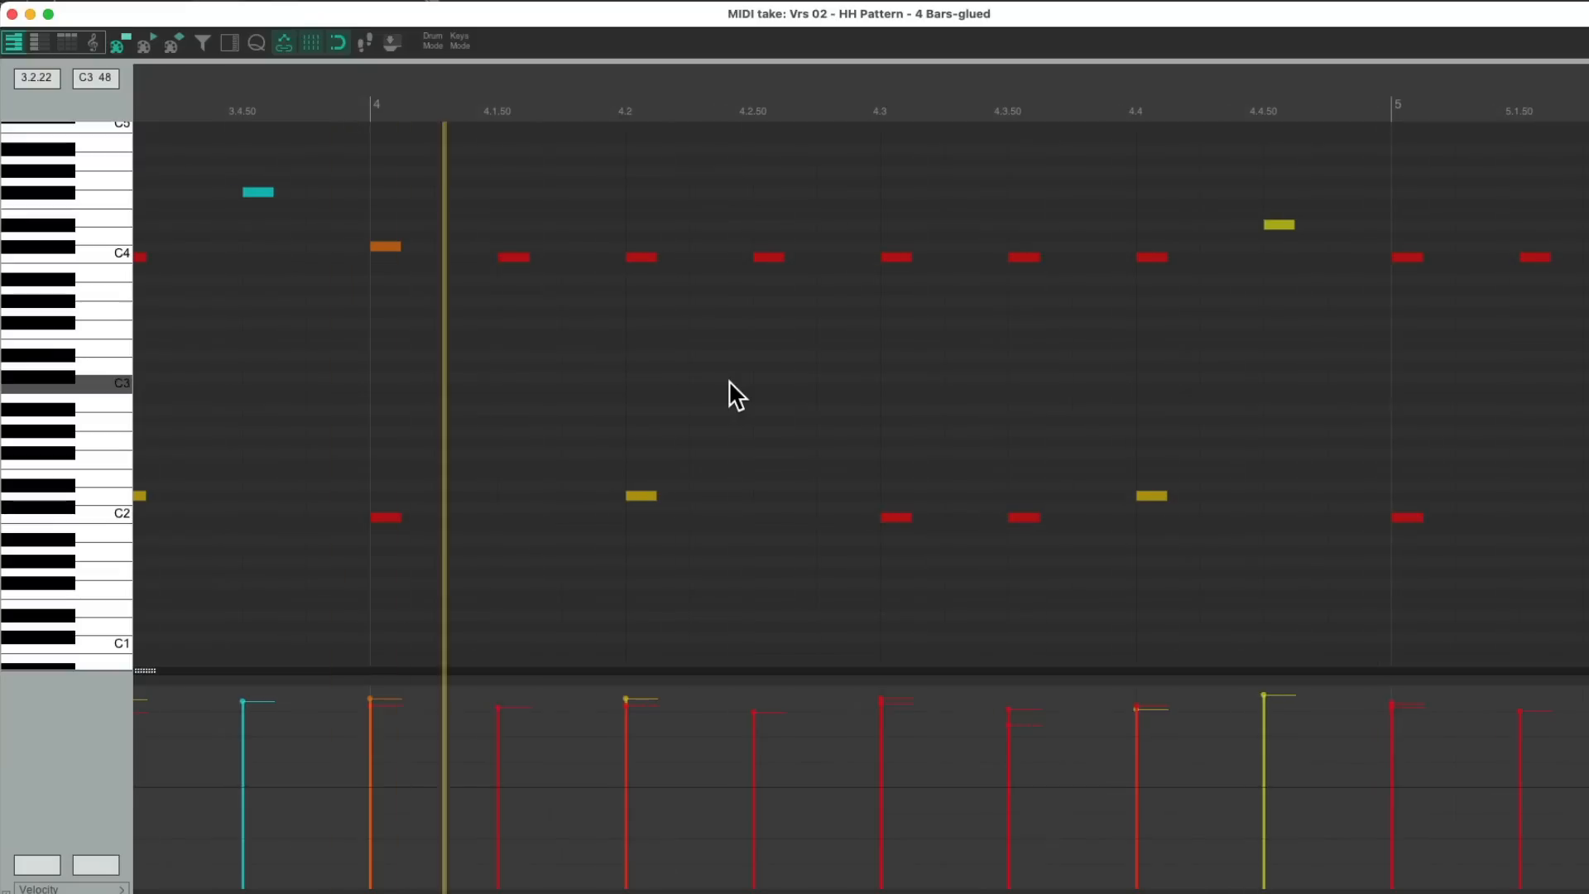
pyautogui.press('space')
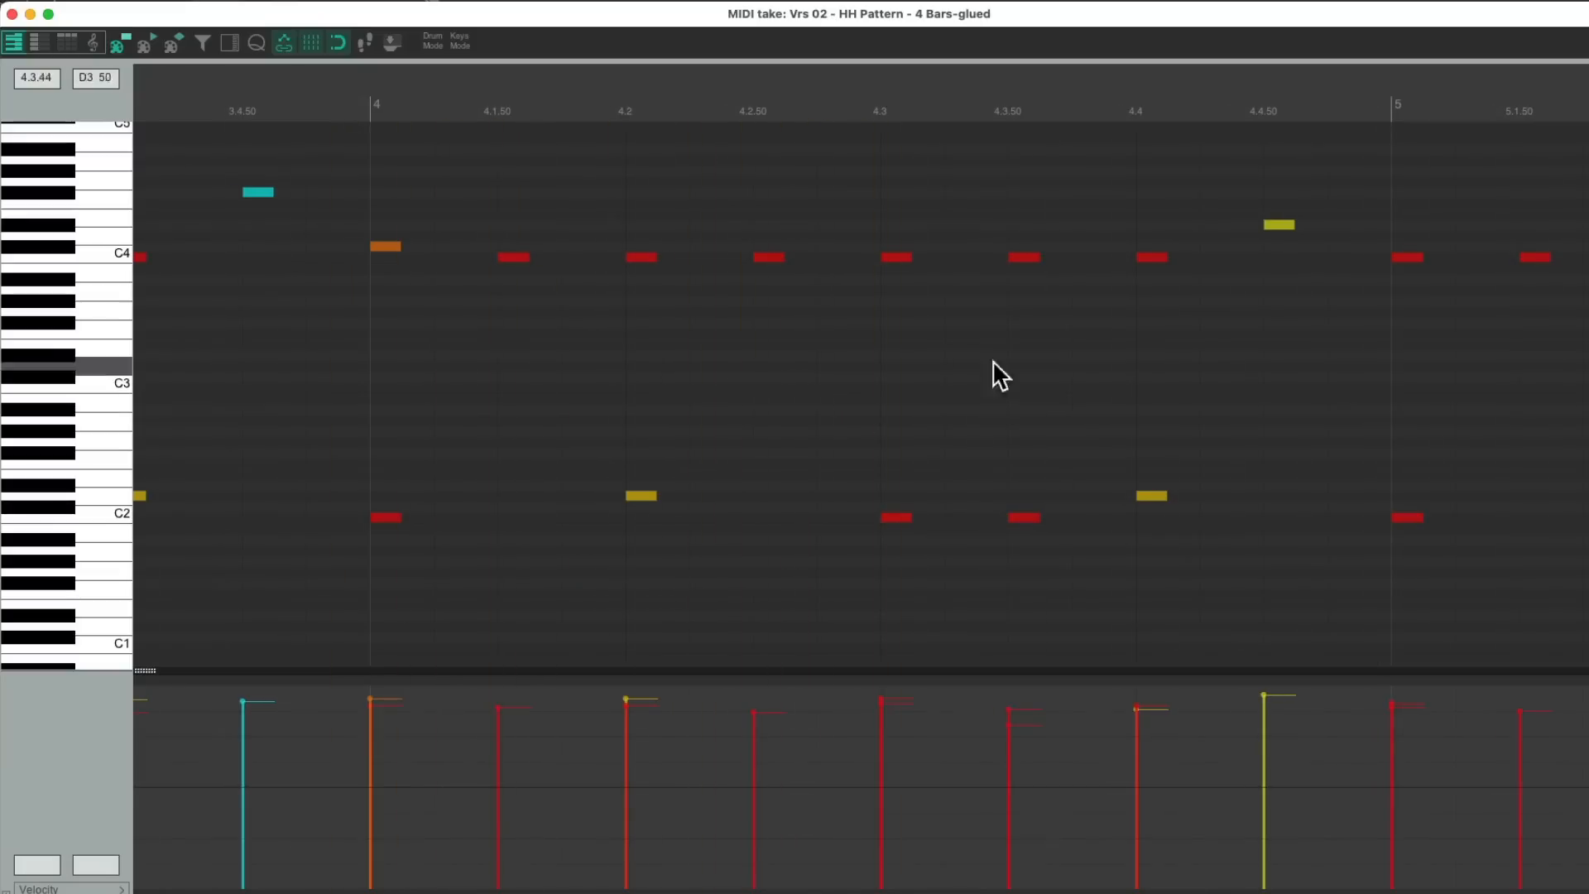
# Delete the three C4 notes from 4.3 to 4.4 and play the drums from just before bar 4.
pyautogui.moveTo(877, 212); pyautogui.dragTo(1169, 430)
pyautogui.press('Delete')
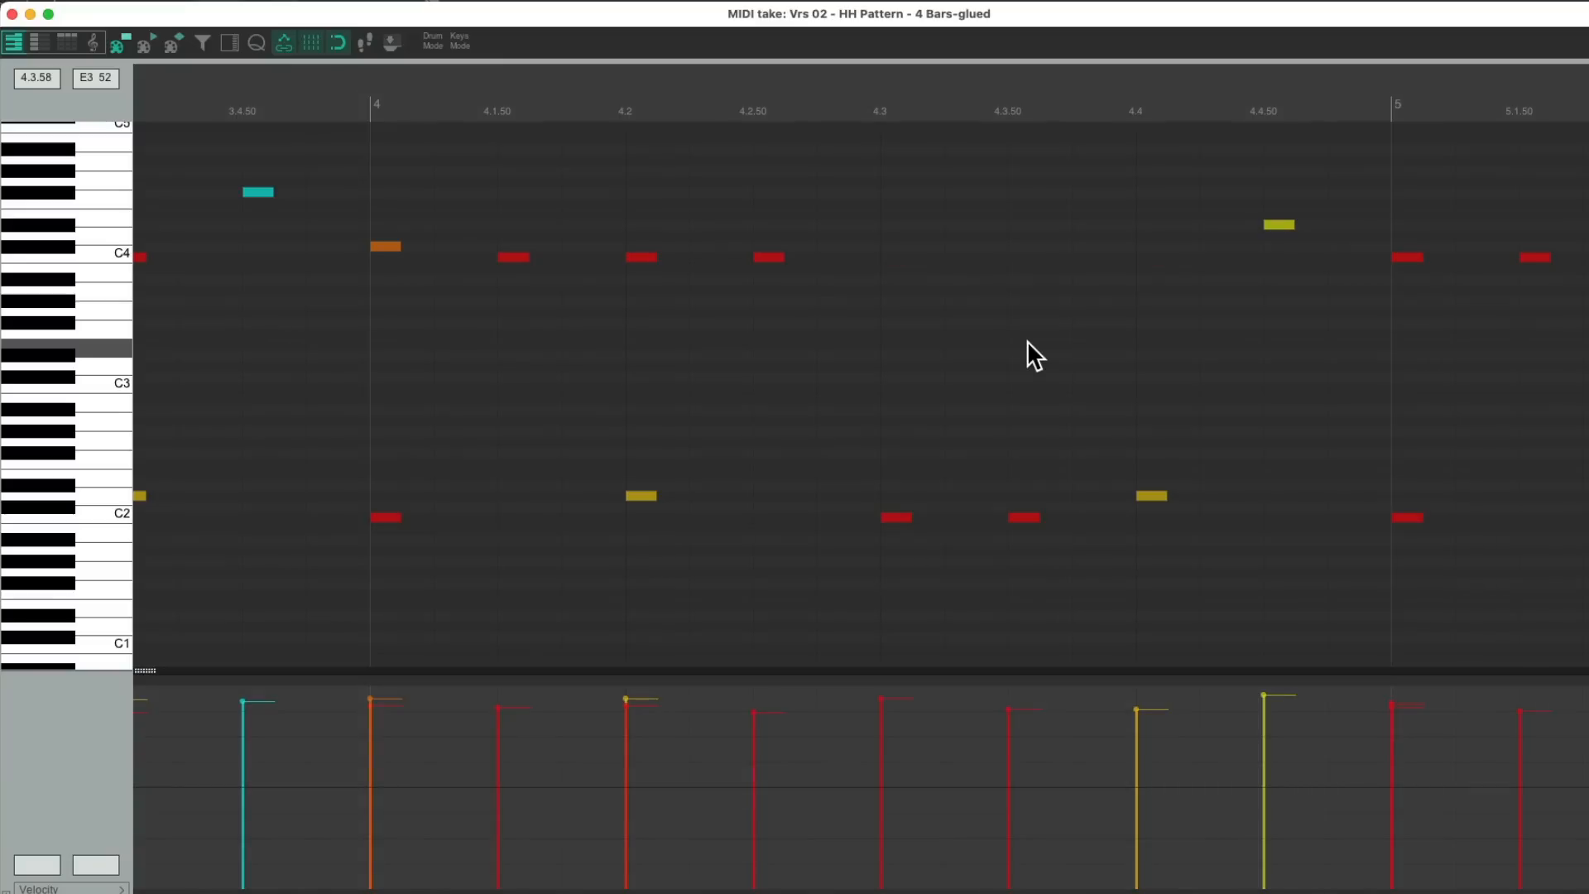
pyautogui.click(329, 95)
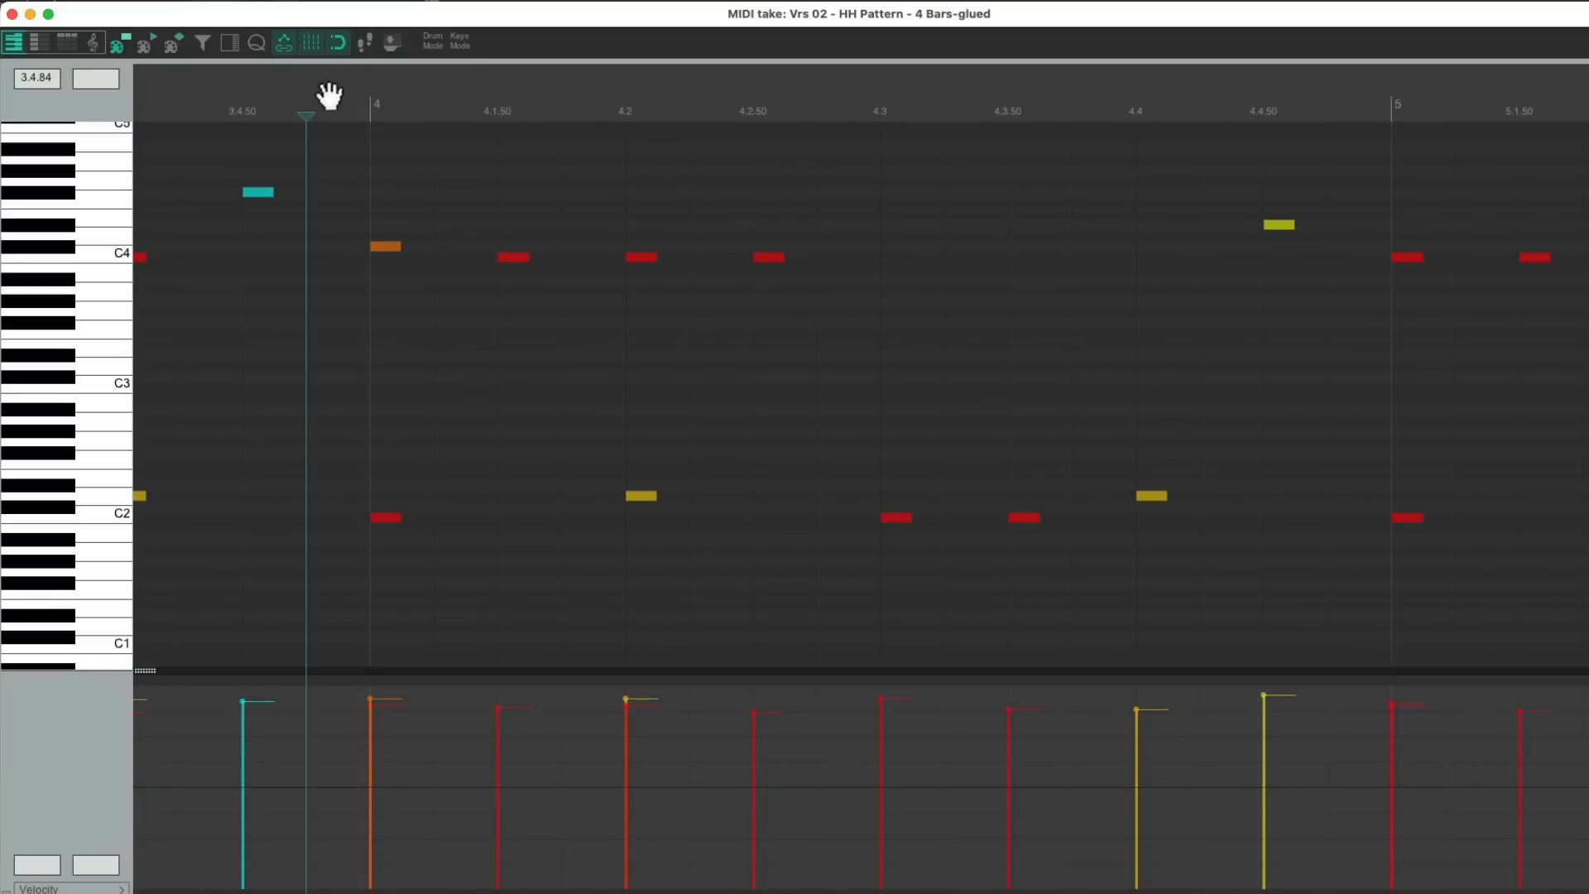
pyautogui.press('space')
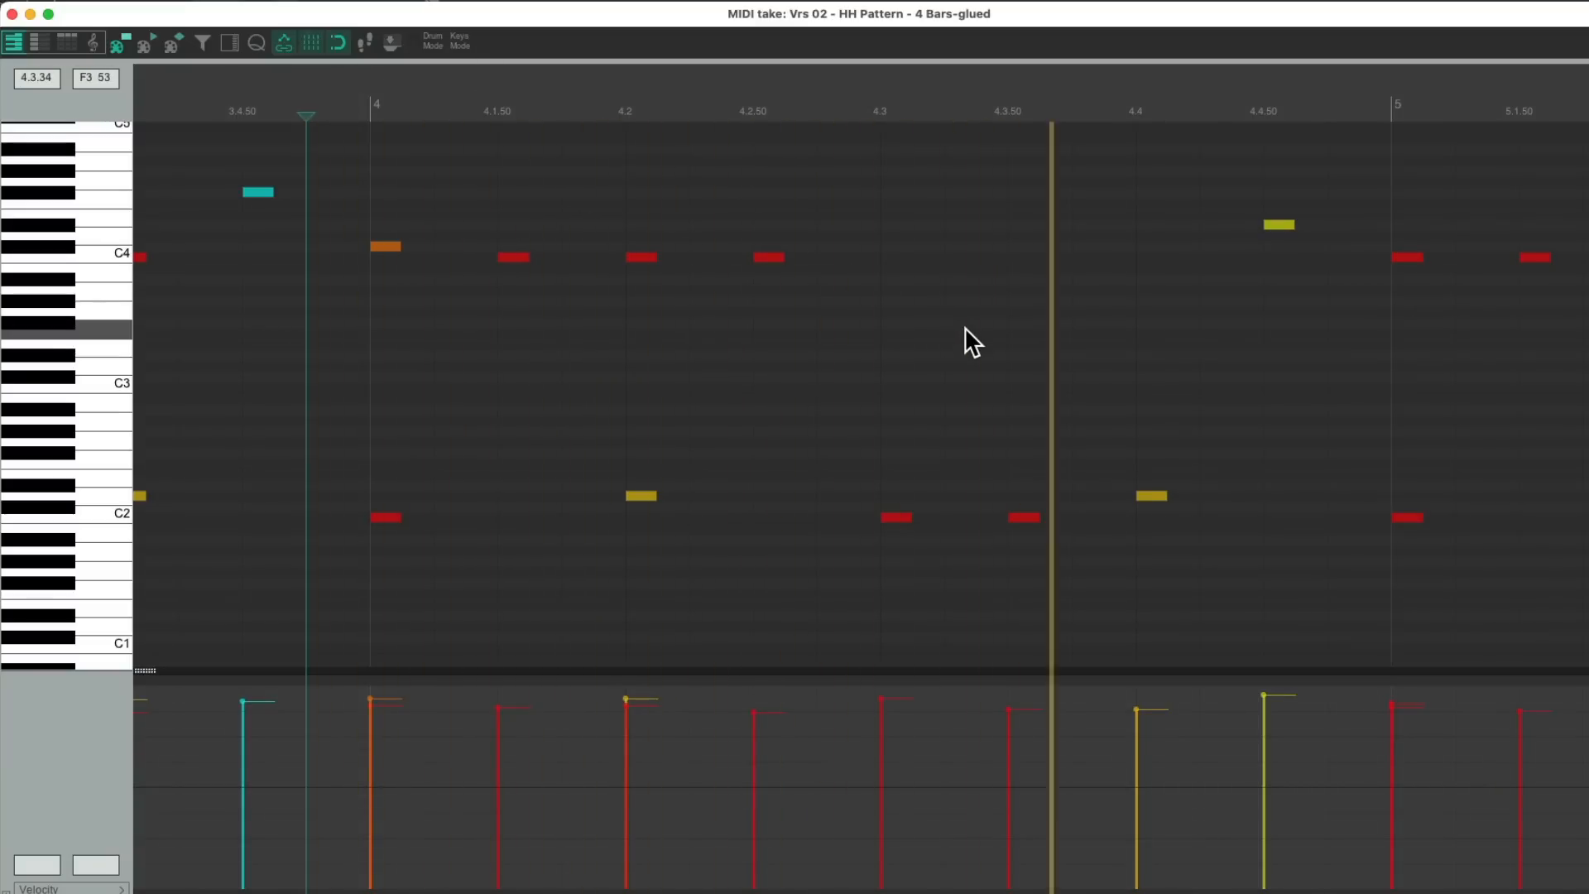
# Undo the deletion of the C4 notes in bar 4, and play the drums from bar 5.
pyautogui.press('super+z')
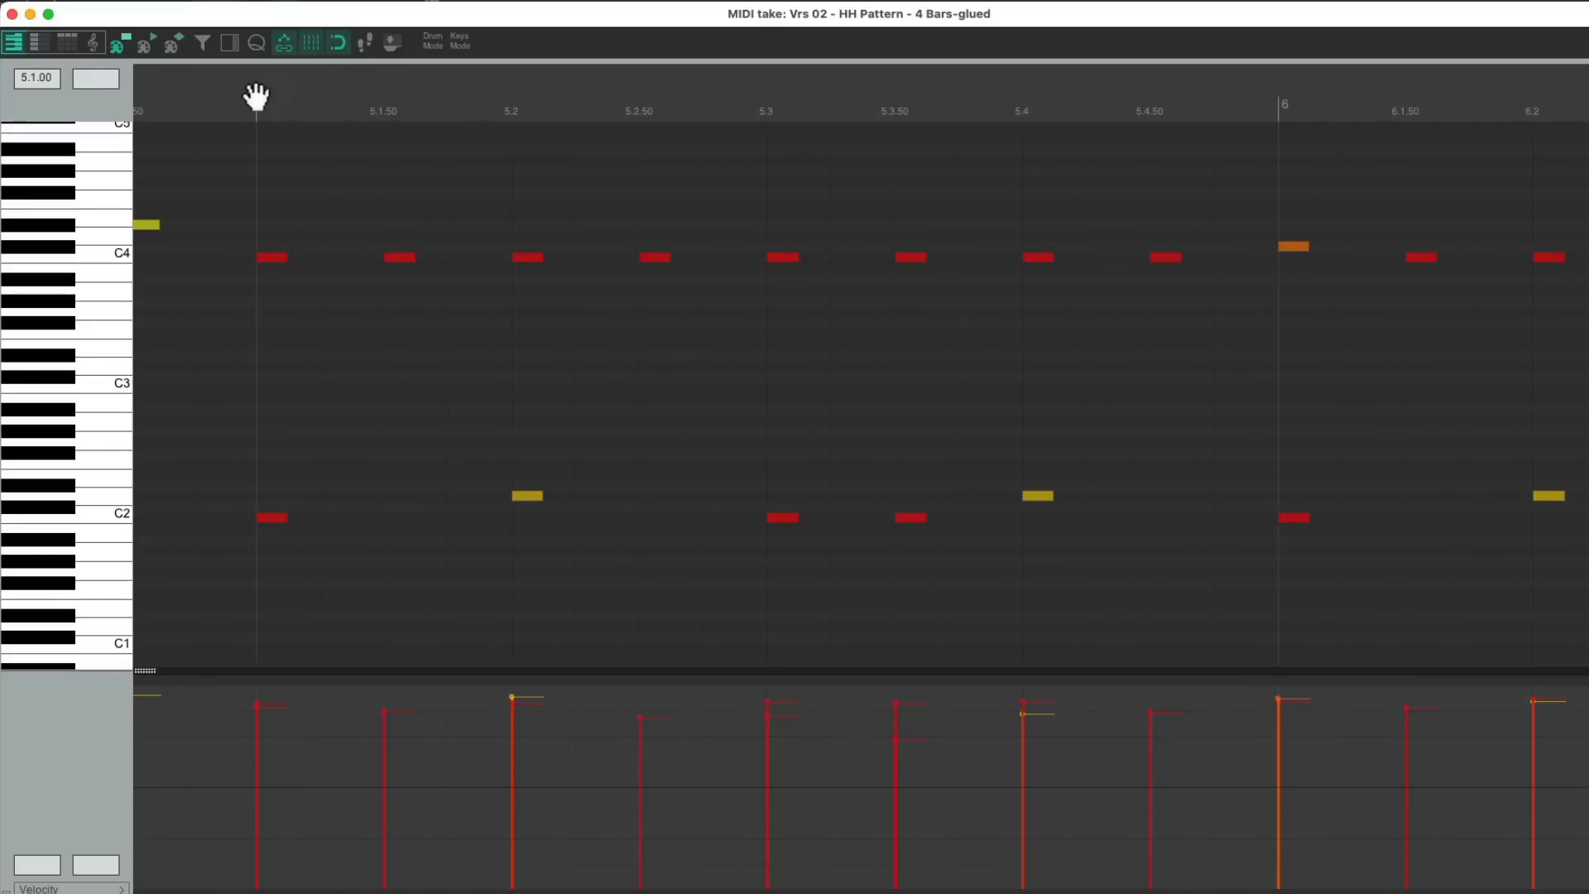
pyautogui.click(225, 98)
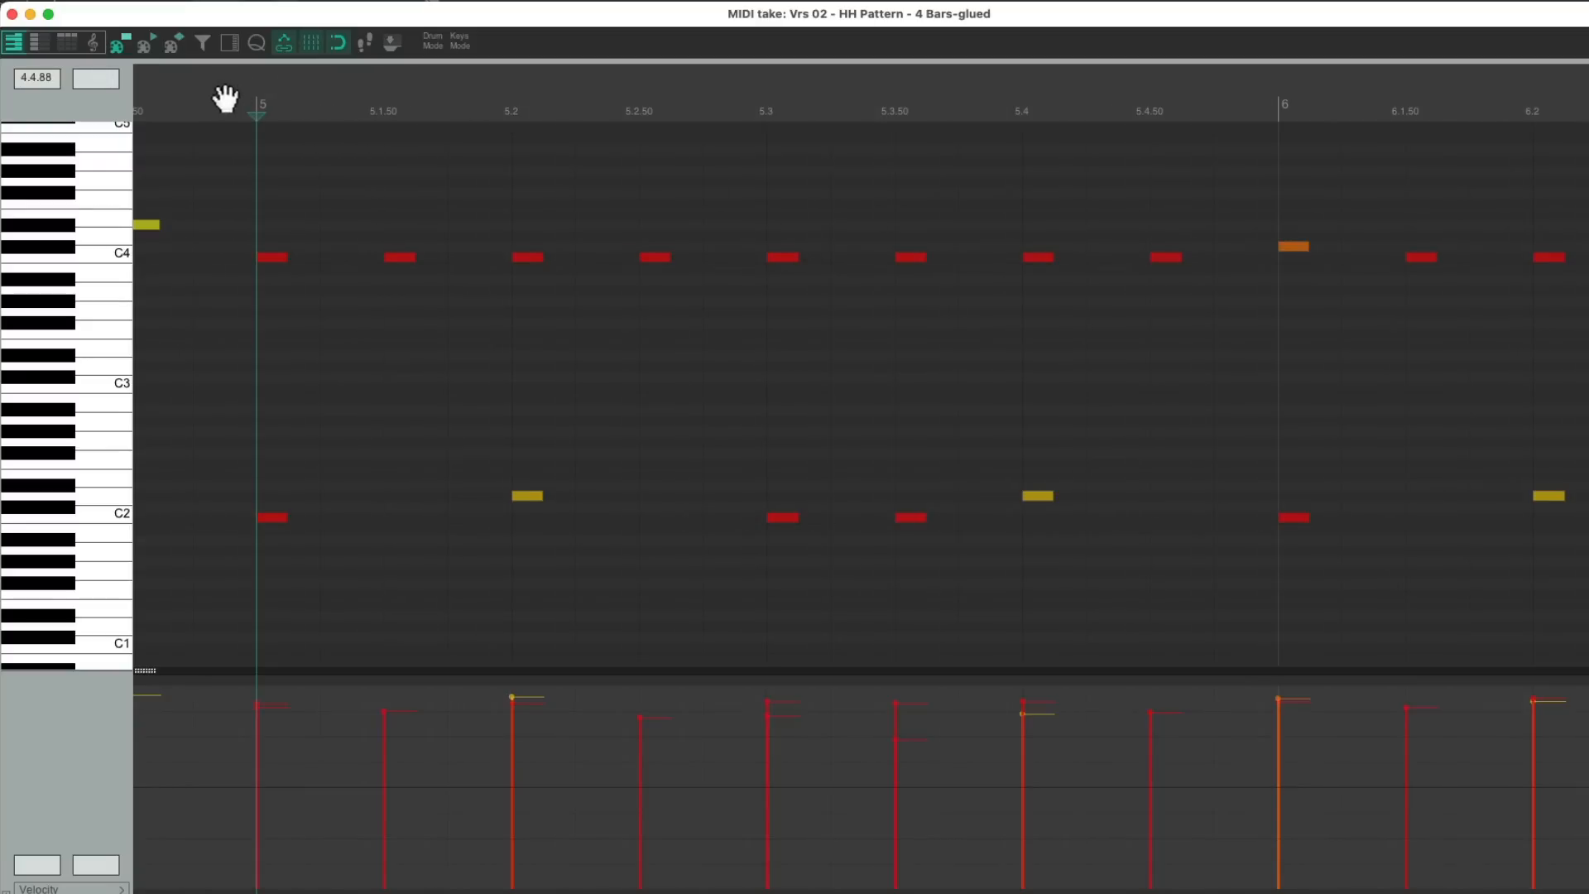
pyautogui.press('space')
pyautogui.press('space')
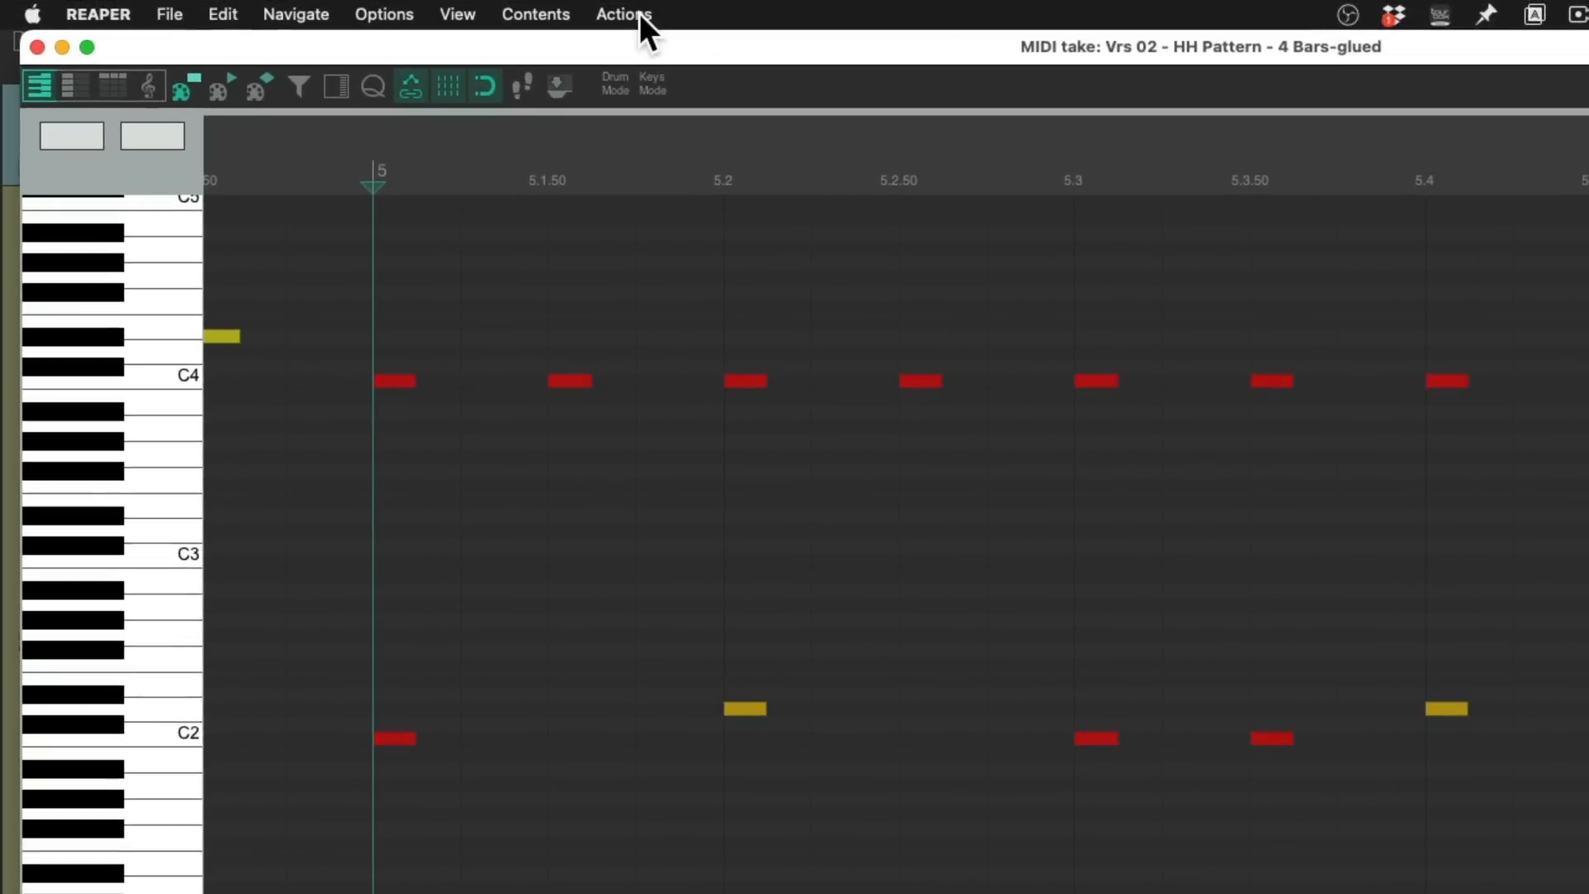
# Open the MIDI Editor action list and start a custom action from "Navigate: Move edit cursor to left edge of visible piano roll".
pyautogui.click(626, 15)
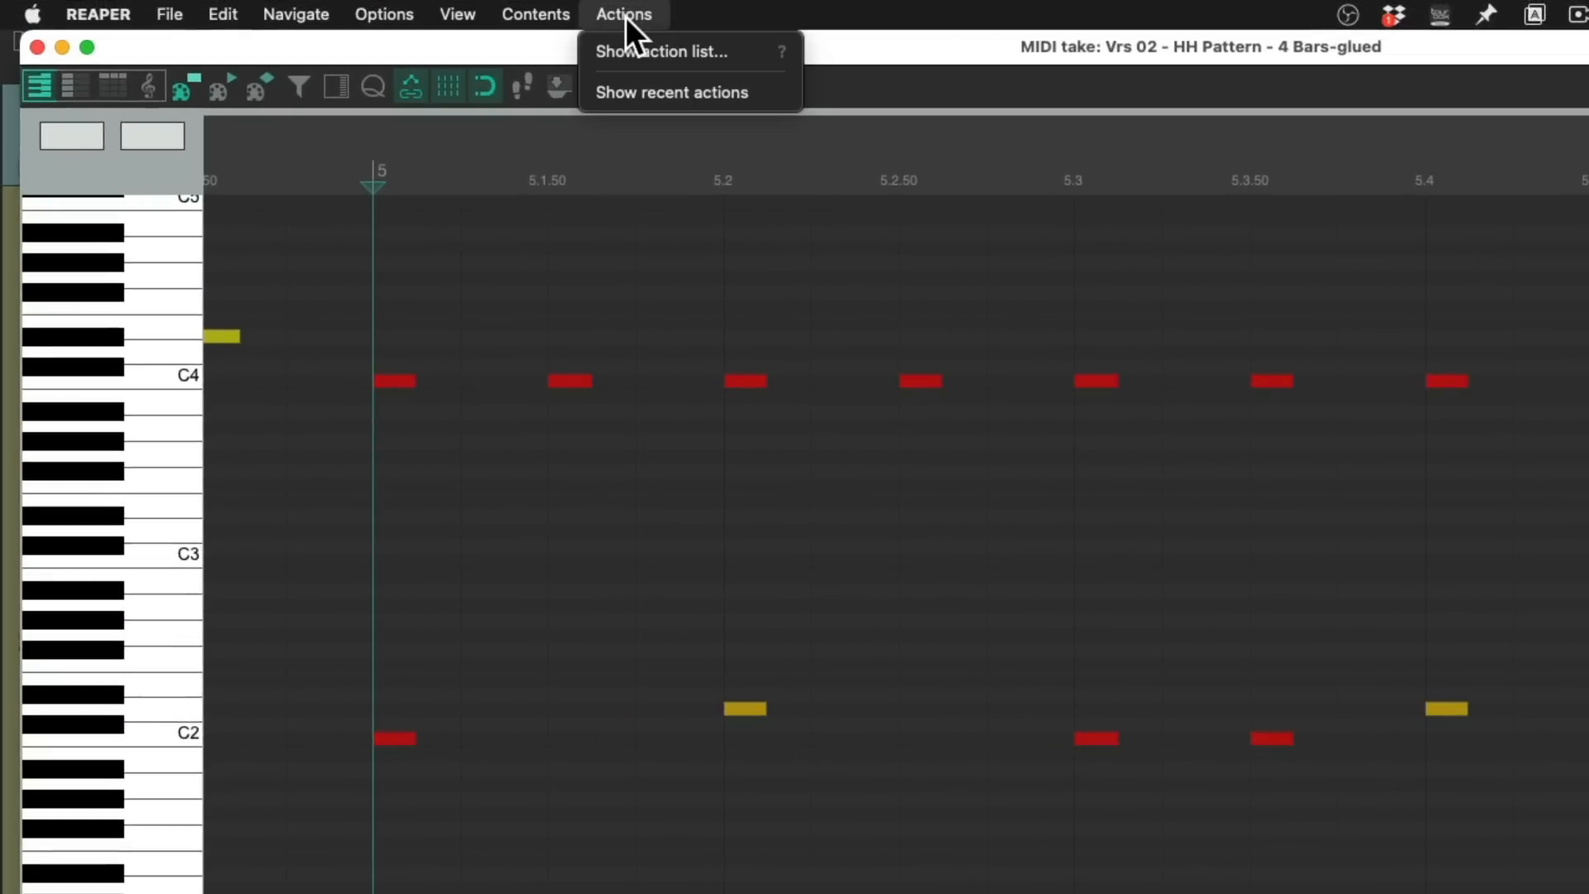
pyautogui.click(589, 56)
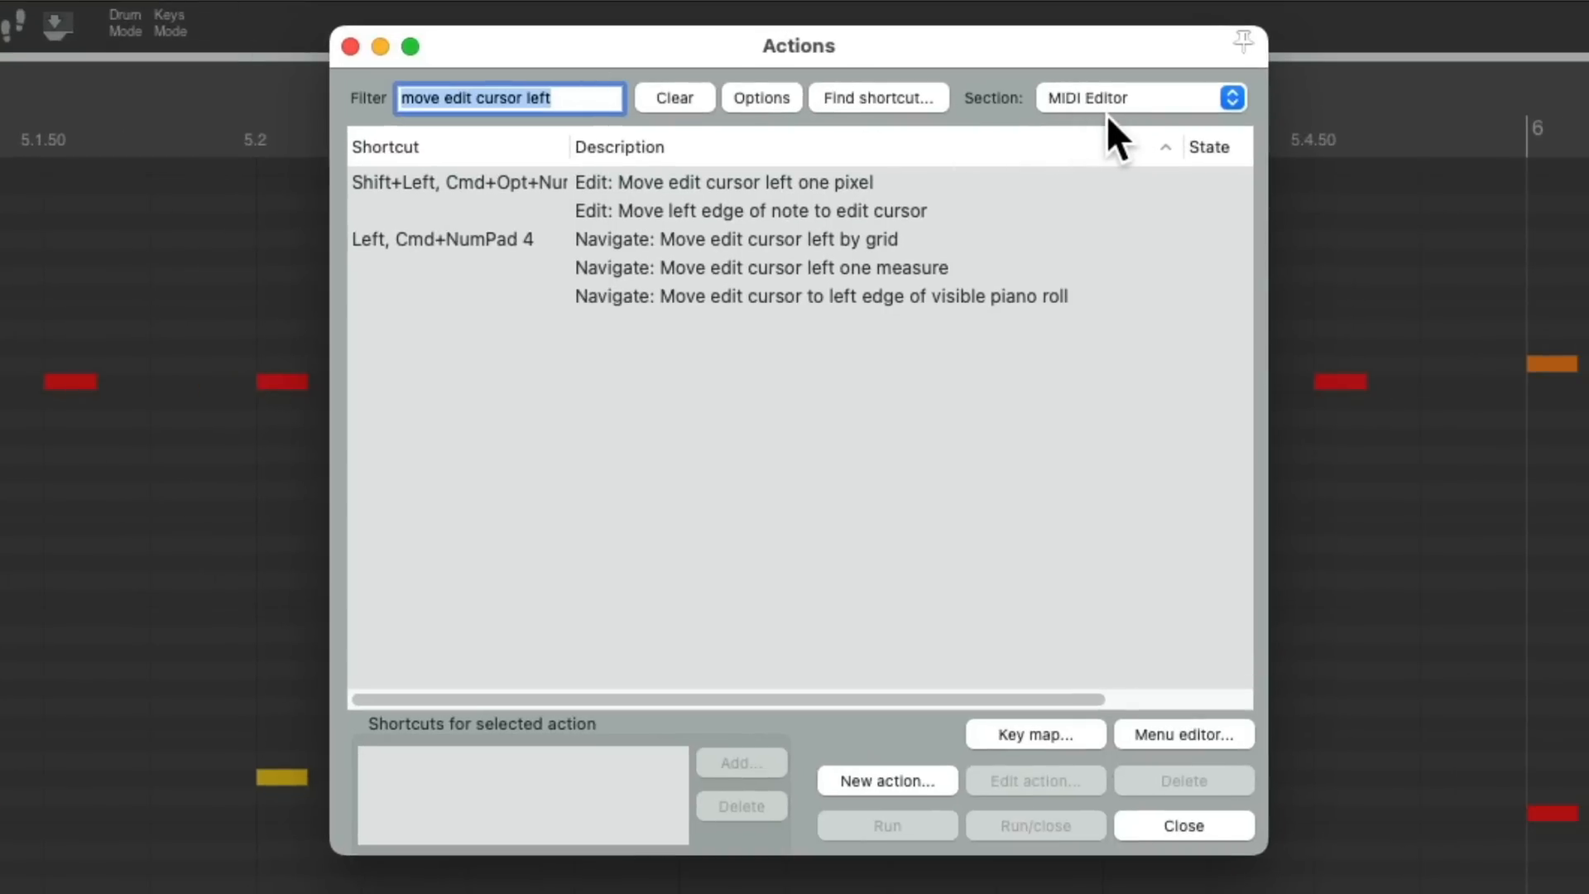
pyautogui.click(793, 303)
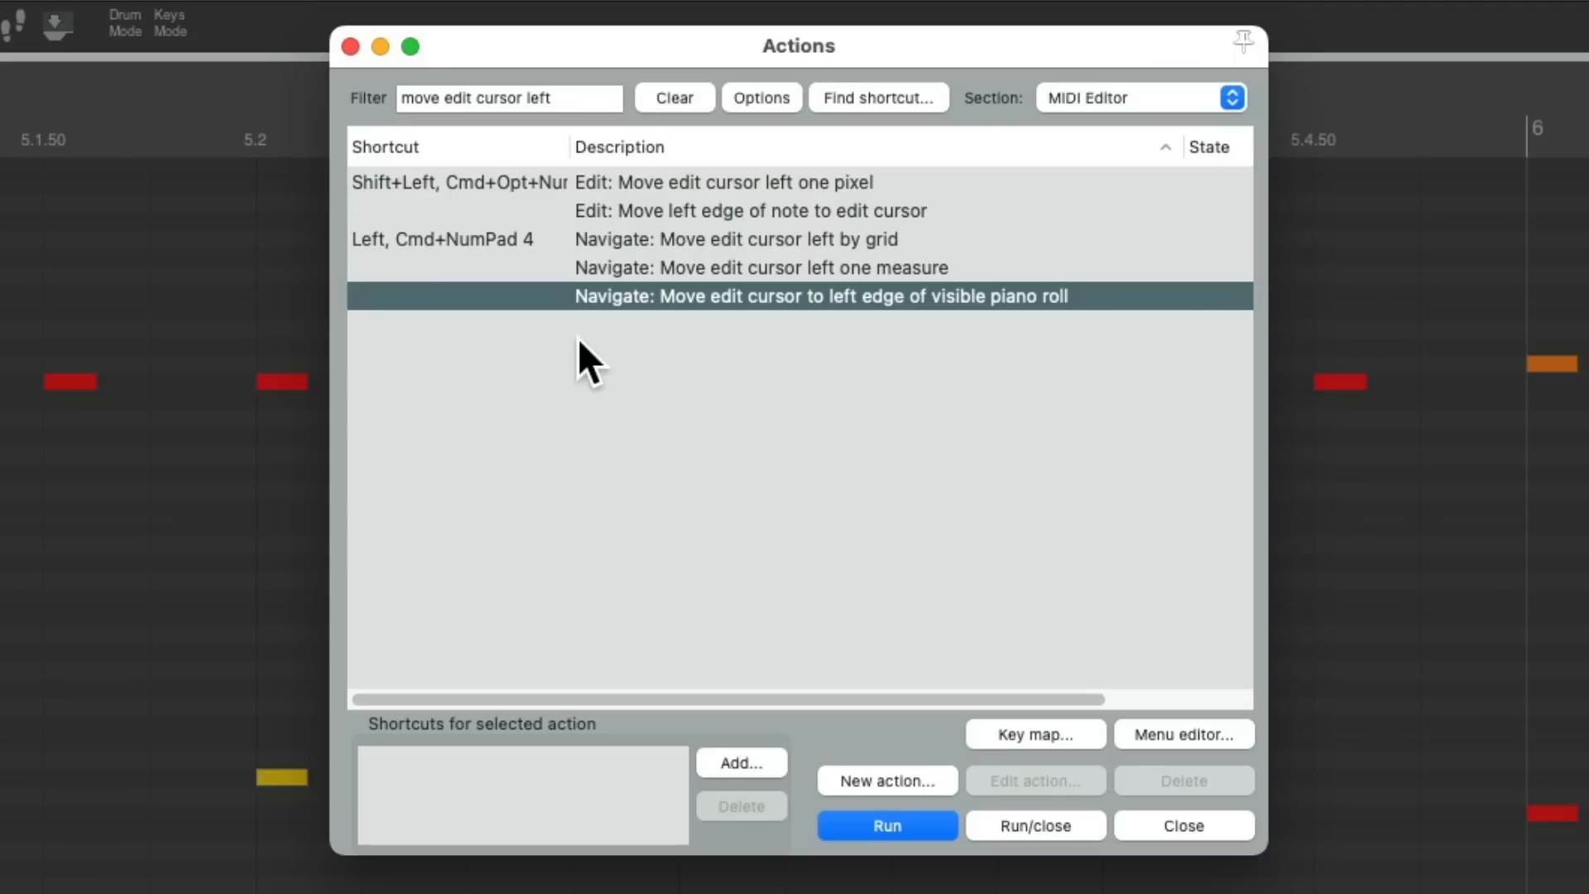
pyautogui.click(895, 780)
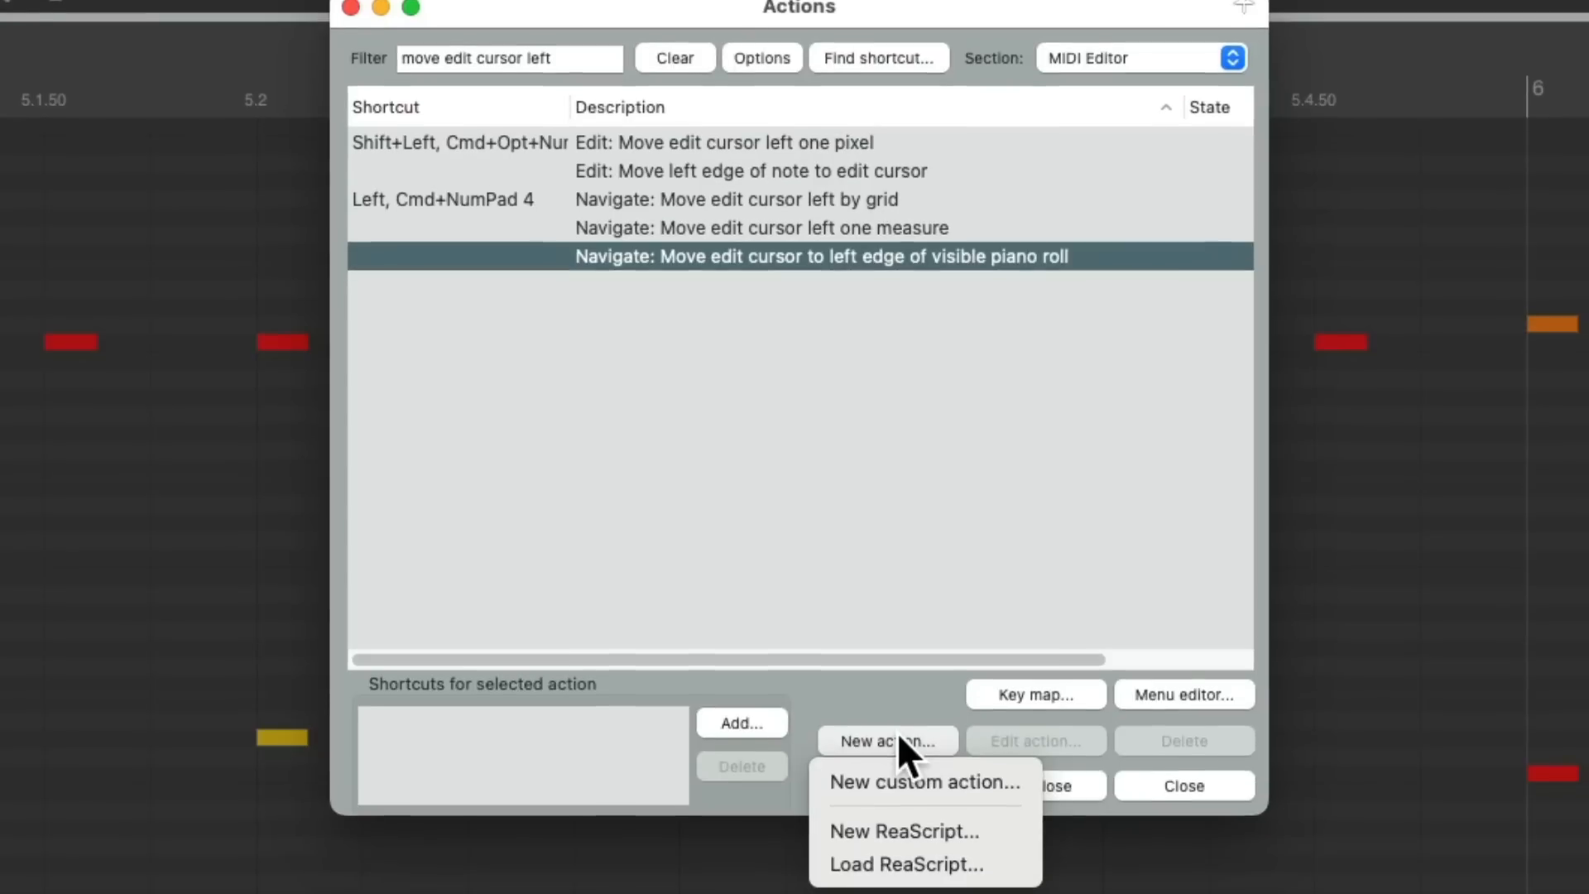
pyautogui.click(977, 785)
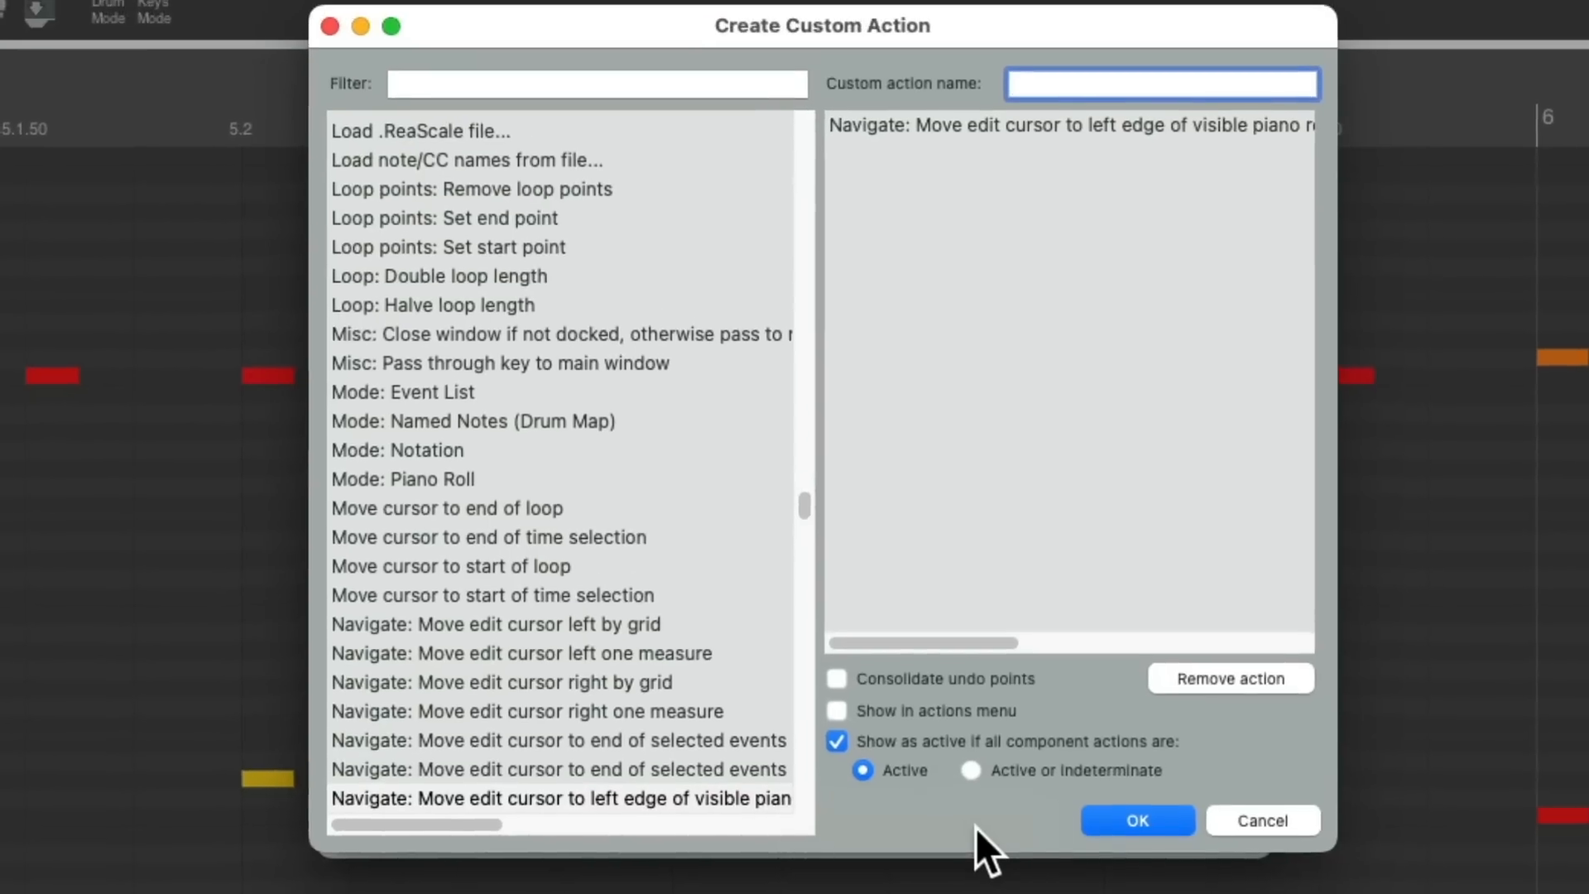
# Add Transport: Play to the custom action, name it "Move edit cursor left + Play", and save it.
pyautogui.click(574, 93)
pyautogui.write('play')
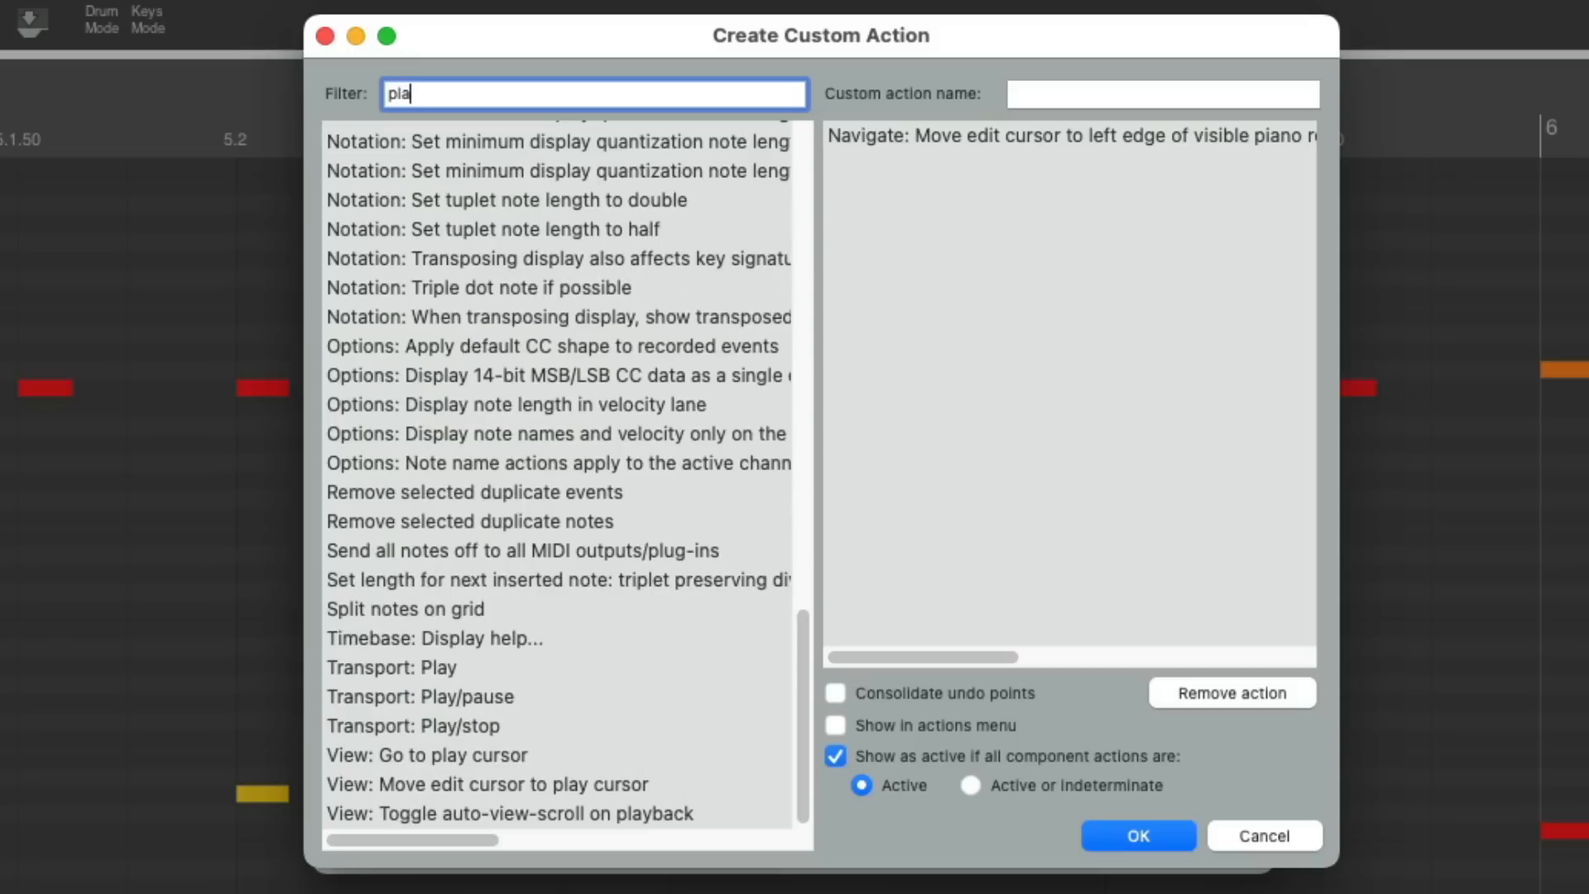
pyautogui.click(505, 666)
pyautogui.moveTo(505, 666); pyautogui.dragTo(1083, 500)
pyautogui.click(1180, 90)
pyautogui.write('Move edit cursor left + Play')
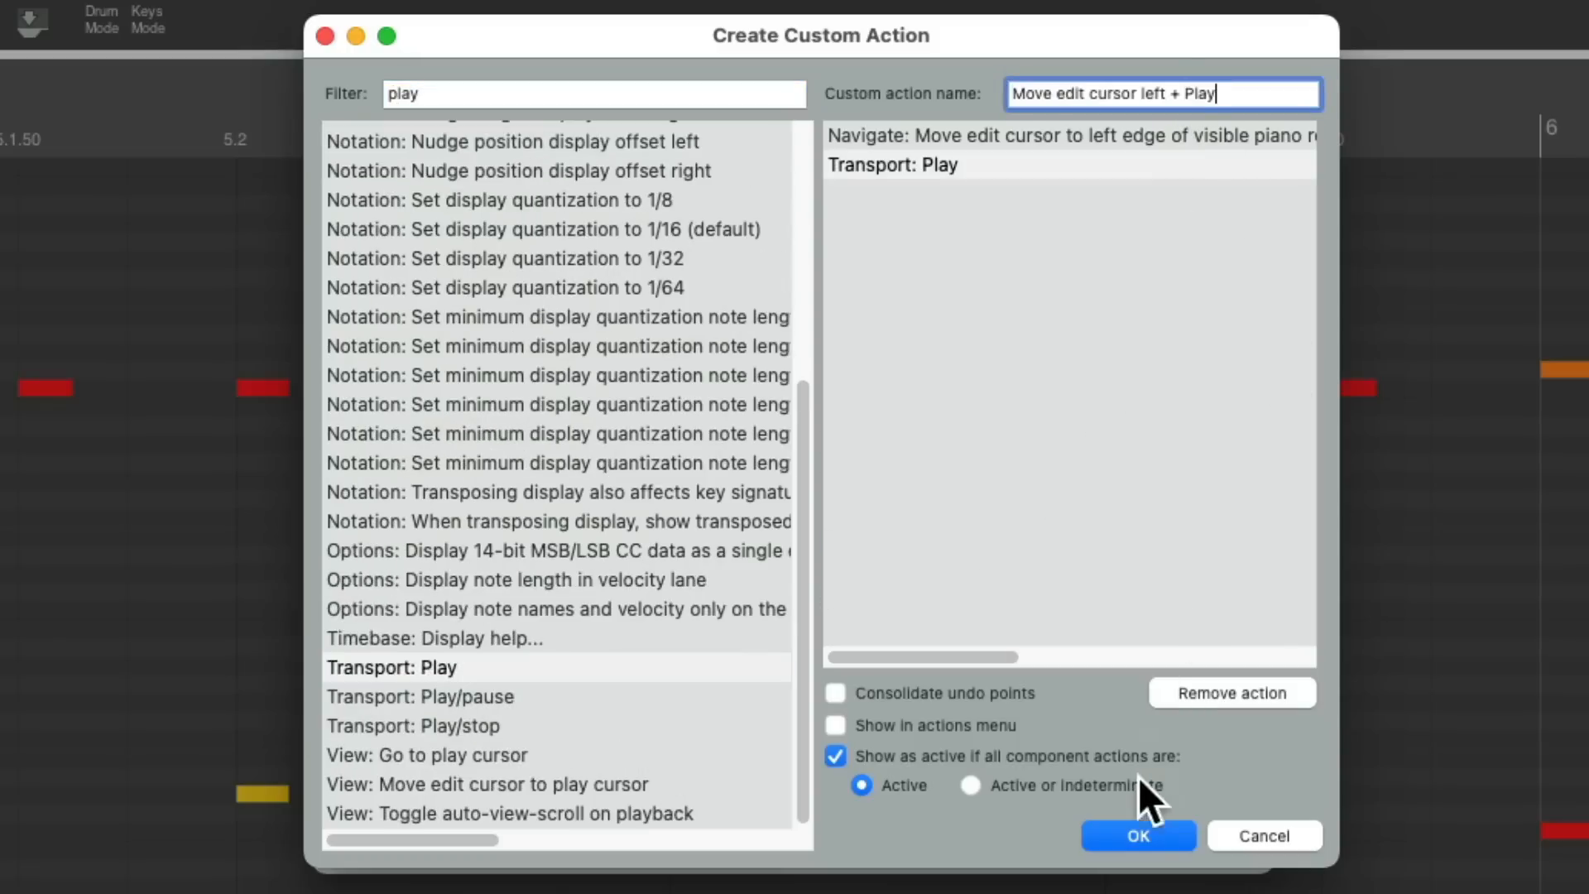
pyautogui.click(1139, 836)
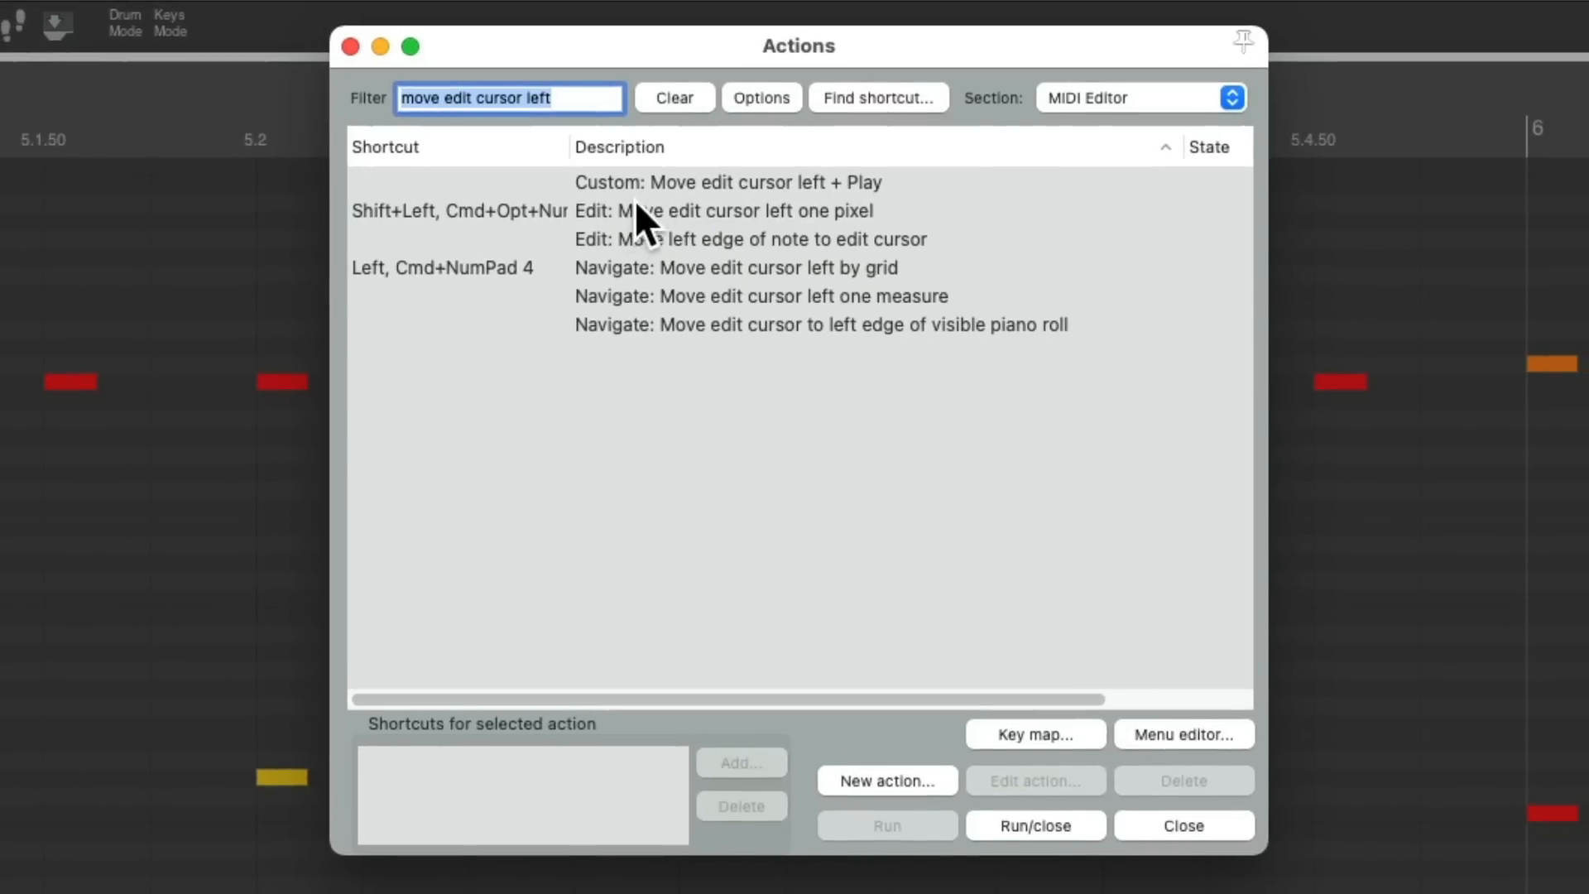
# Assign the shortcut C to the custom action "Move edit cursor left + Play" and close the action list.
pyautogui.click(692, 187)
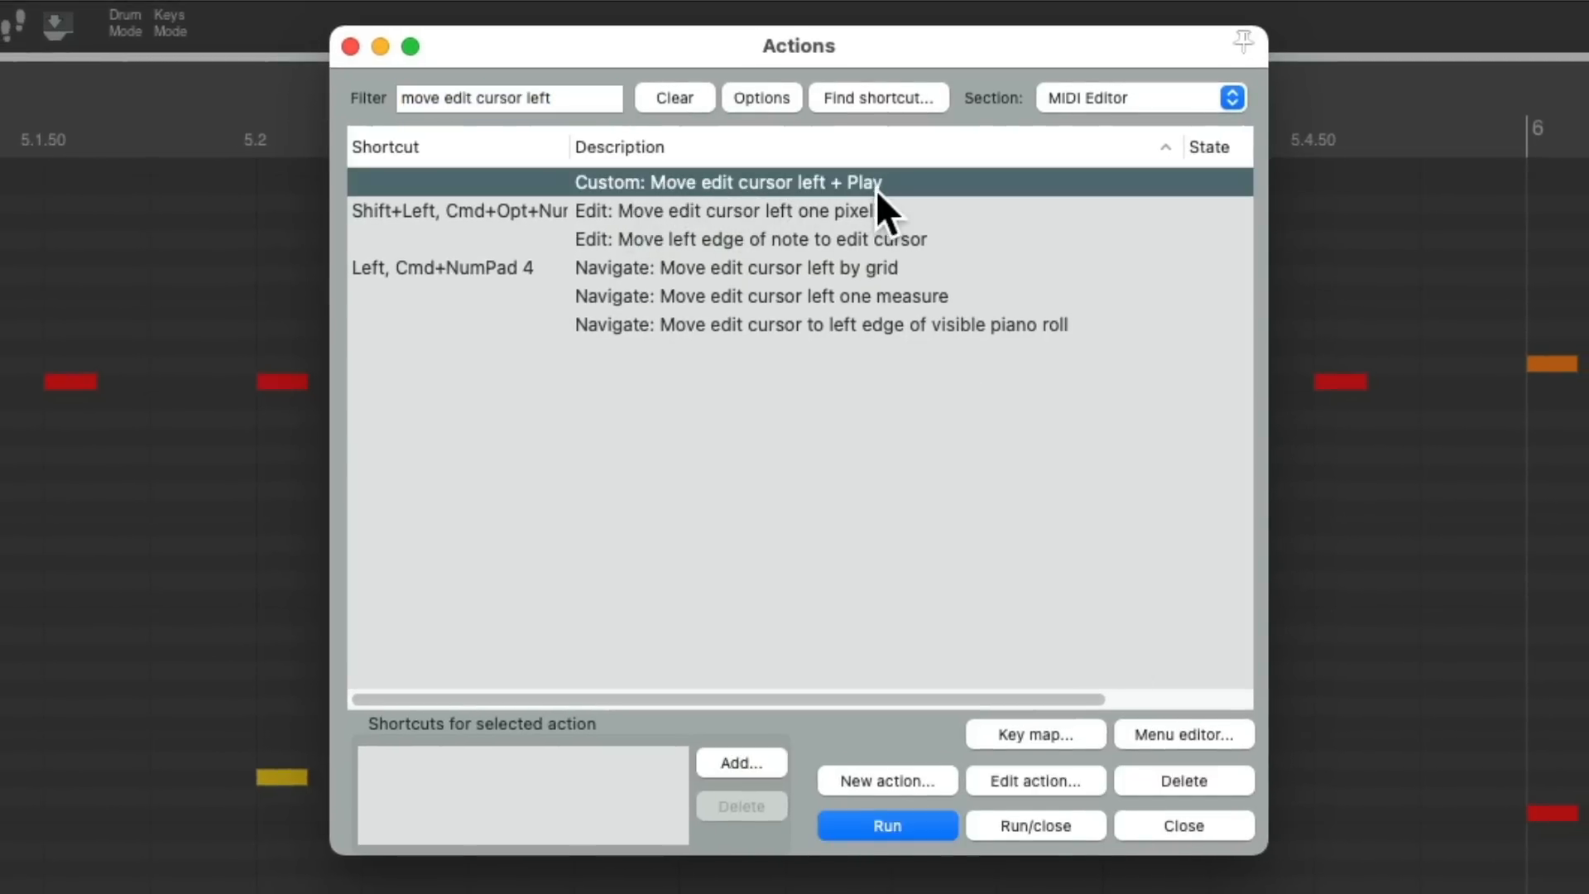
pyautogui.click(719, 764)
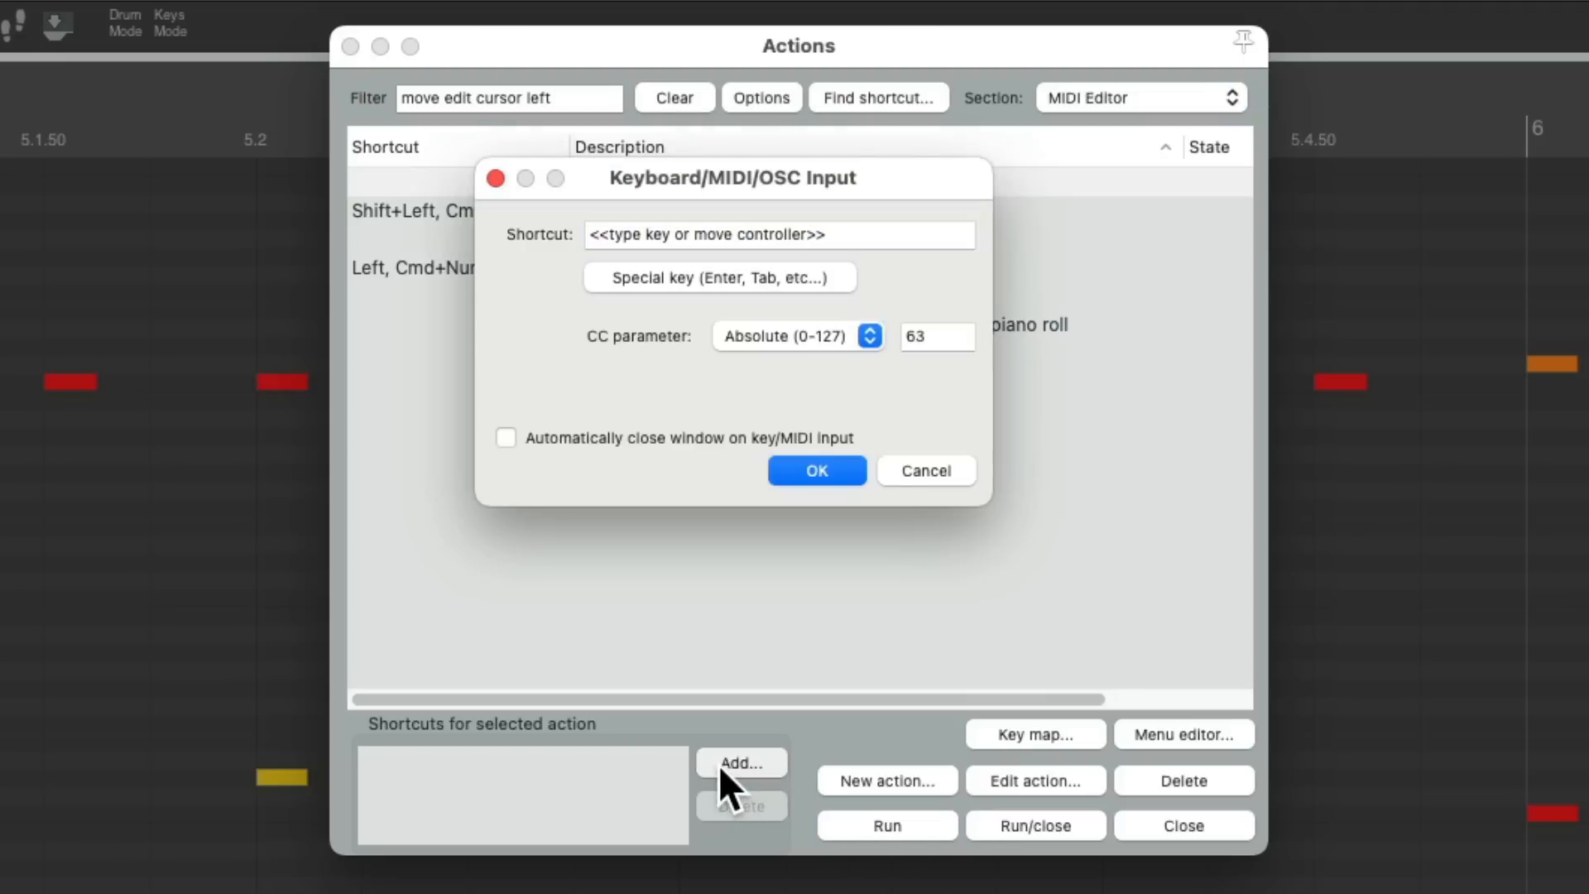
pyautogui.press('c')
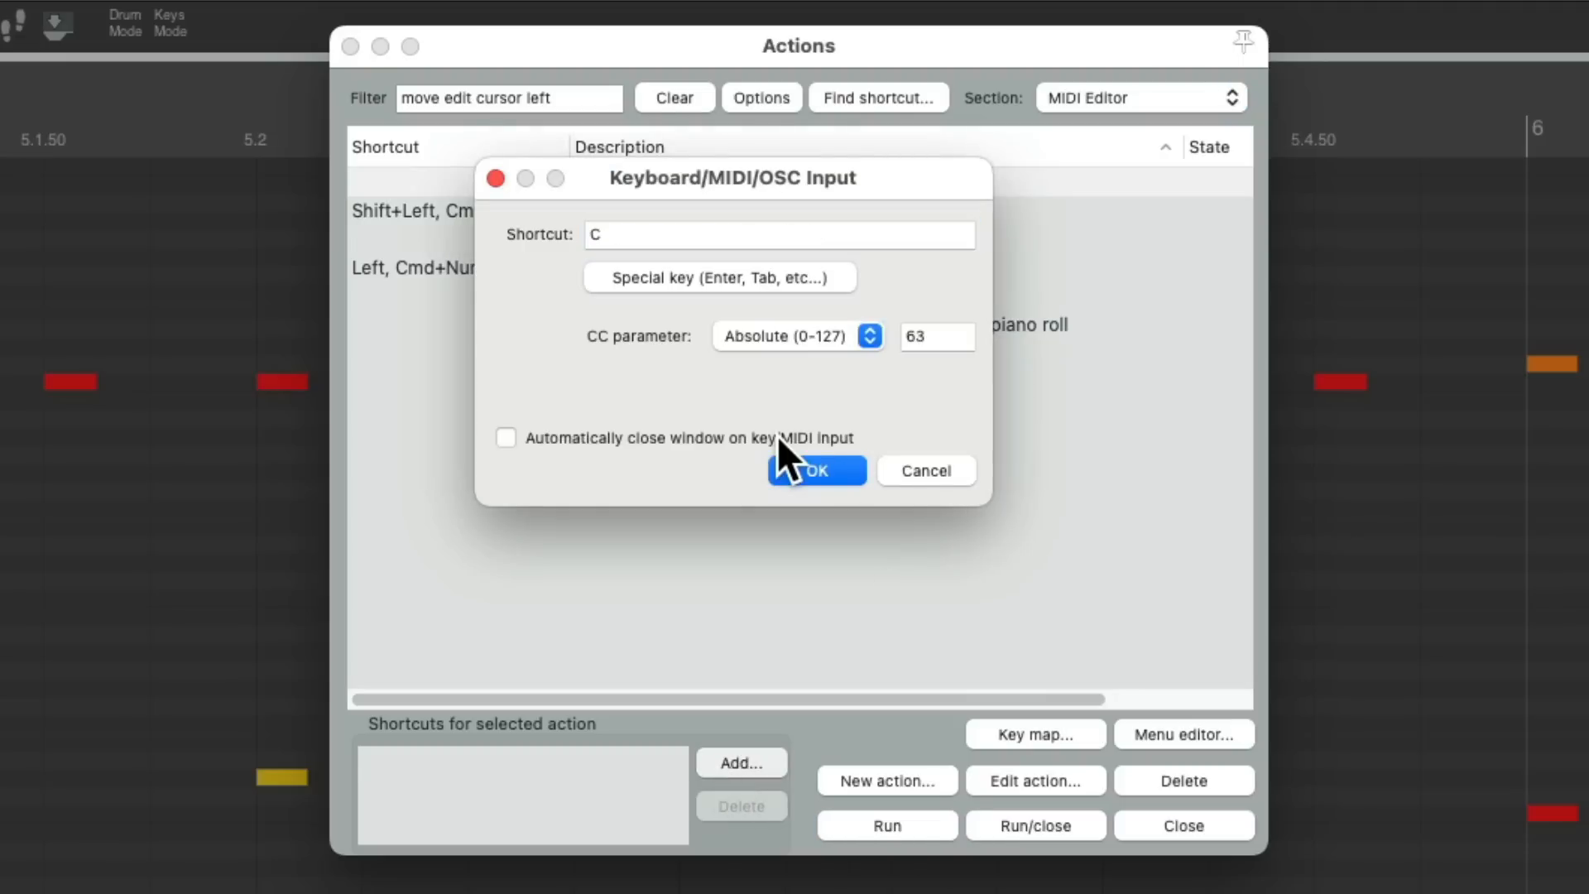
pyautogui.click(782, 461)
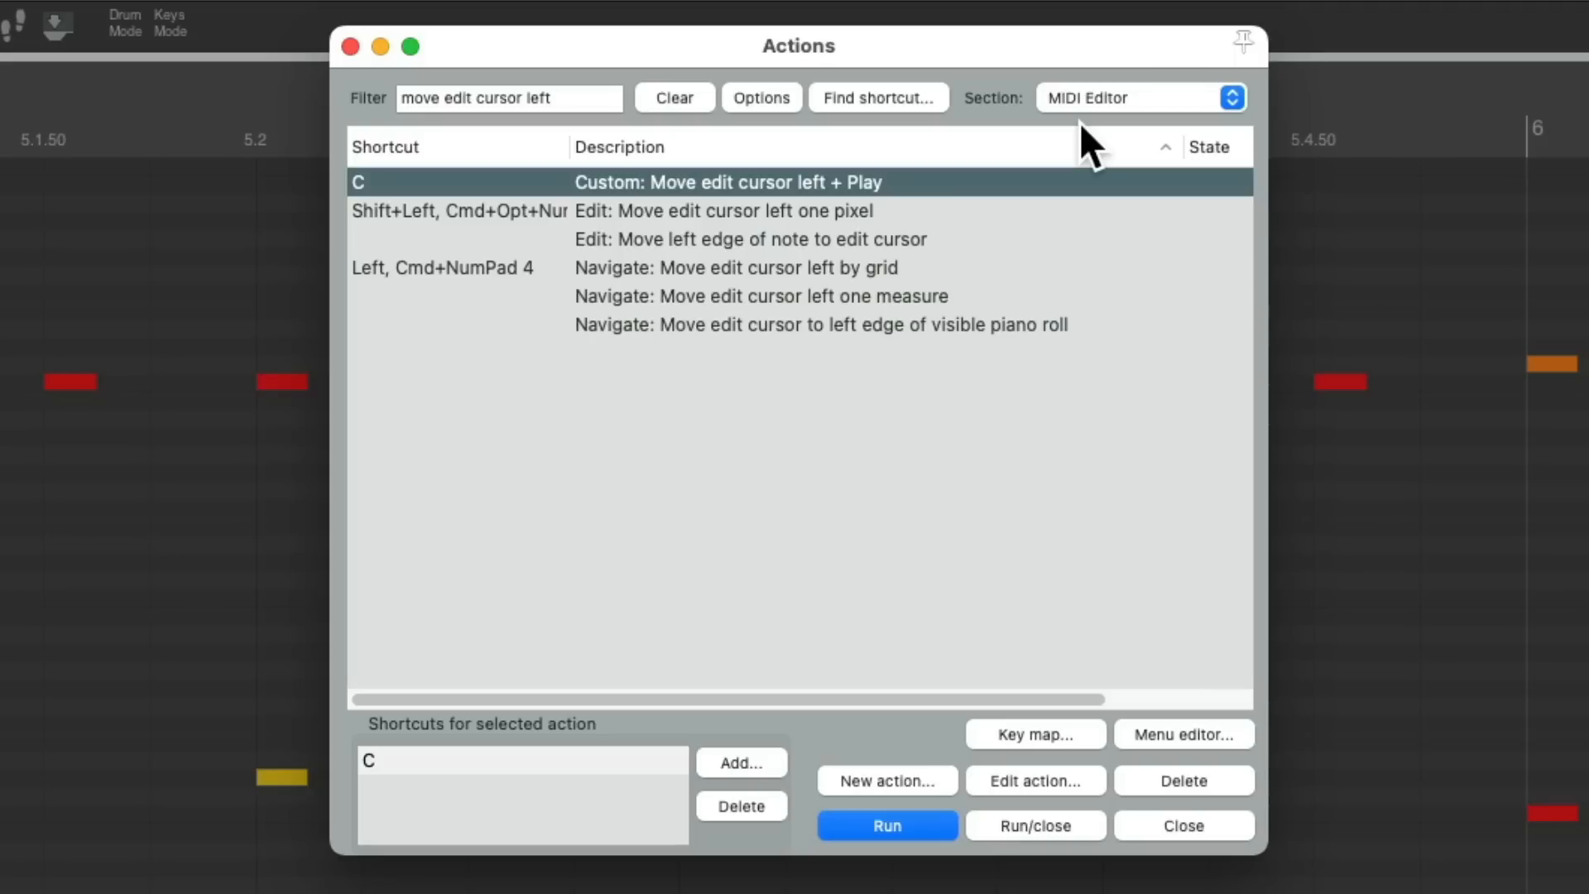
pyautogui.click(350, 46)
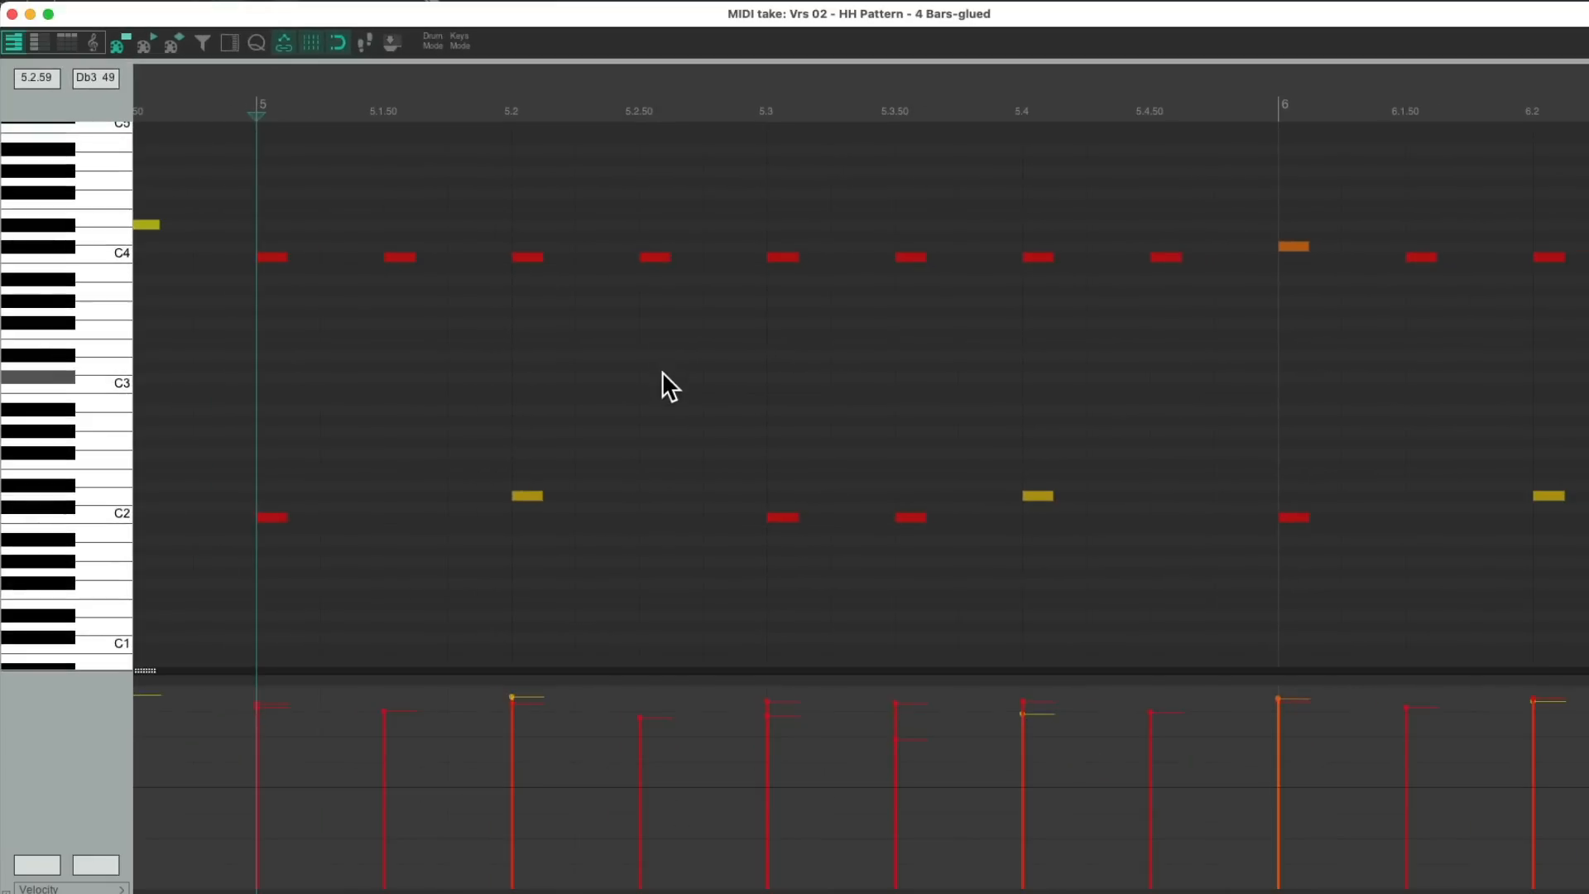
# Test the custom action by playing from the piano roll's left edge, first before 2.2 and again just before bar 3.
pyautogui.hscroll(-10, 662, 374)
pyautogui.press('space')
pyautogui.press('space')
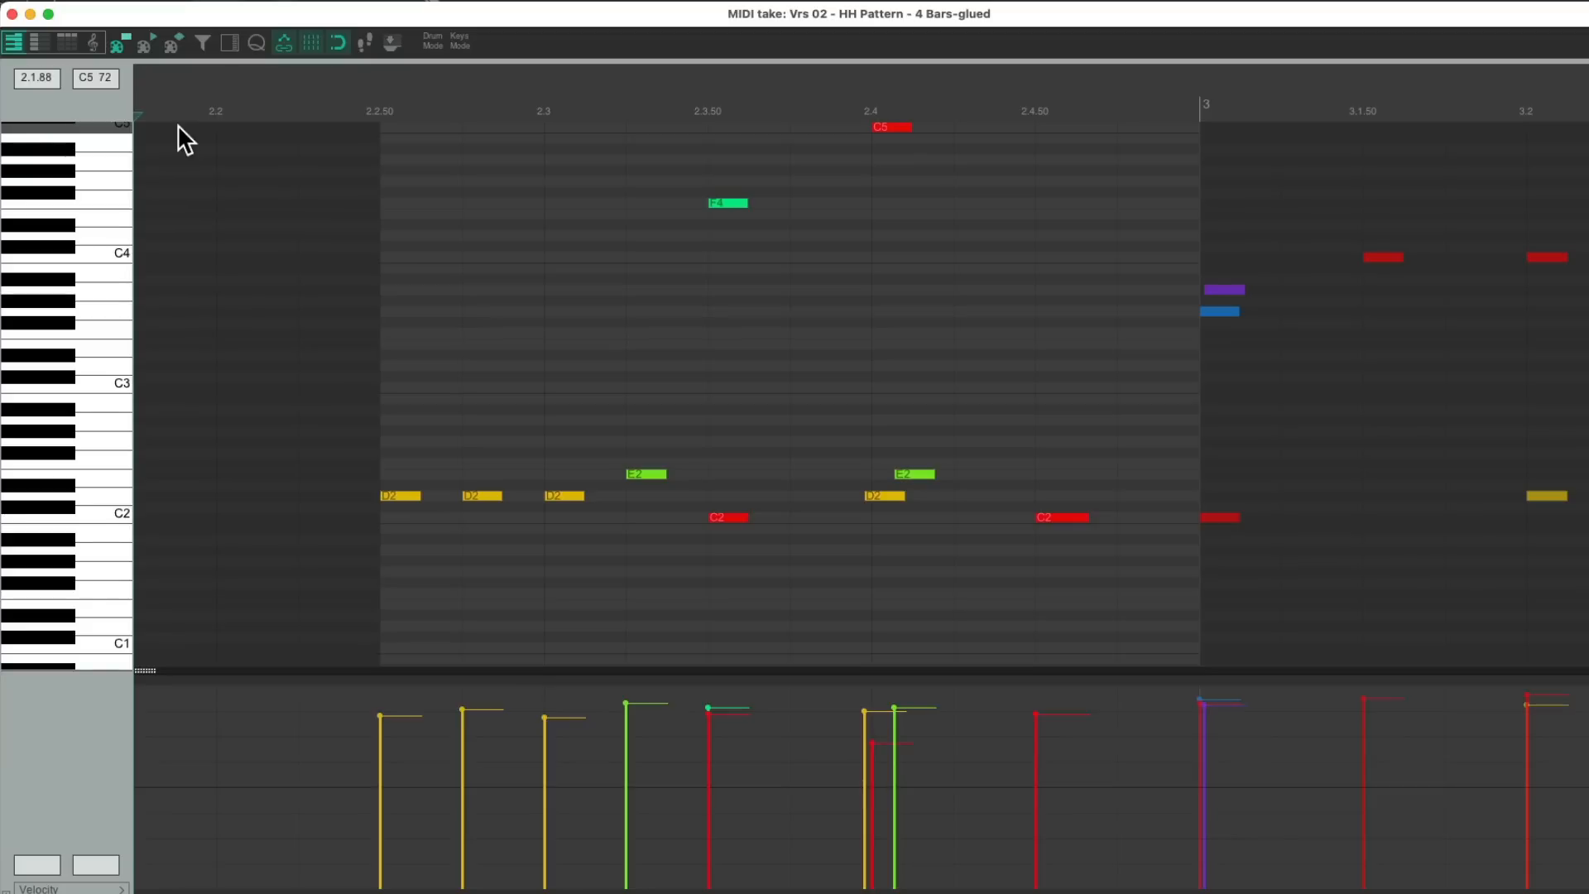
pyautogui.hscroll(10, 653, 329)
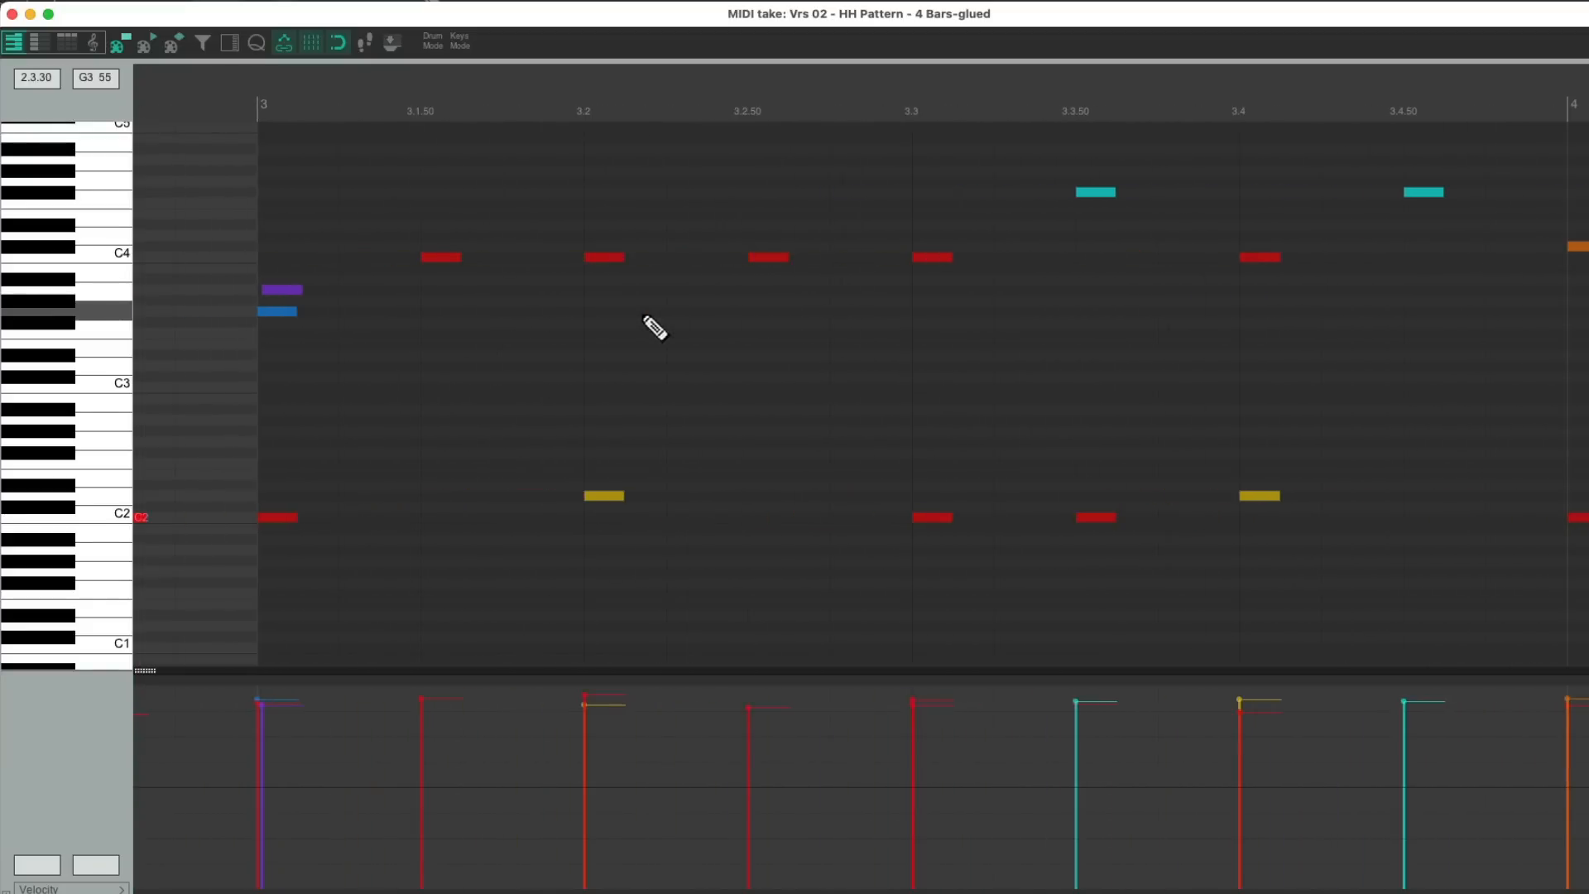
pyautogui.press('space')
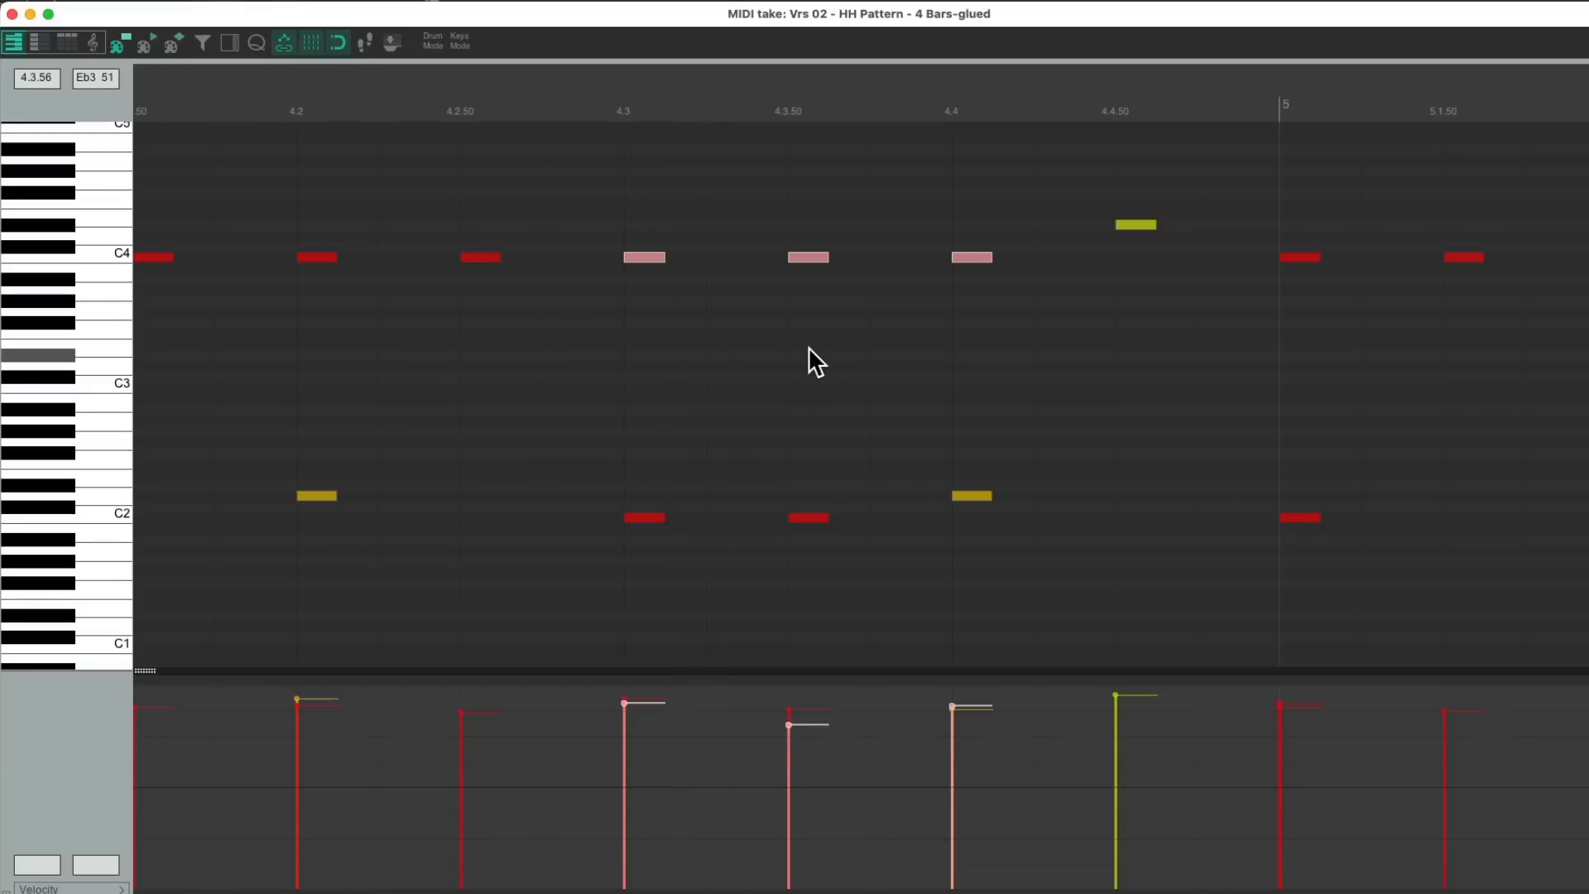
# Delete the C4 and C2 notes at 4.3.50 and audition the pattern from the visible left edge of the piano roll.
pyautogui.moveTo(730, 202); pyautogui.dragTo(869, 568)
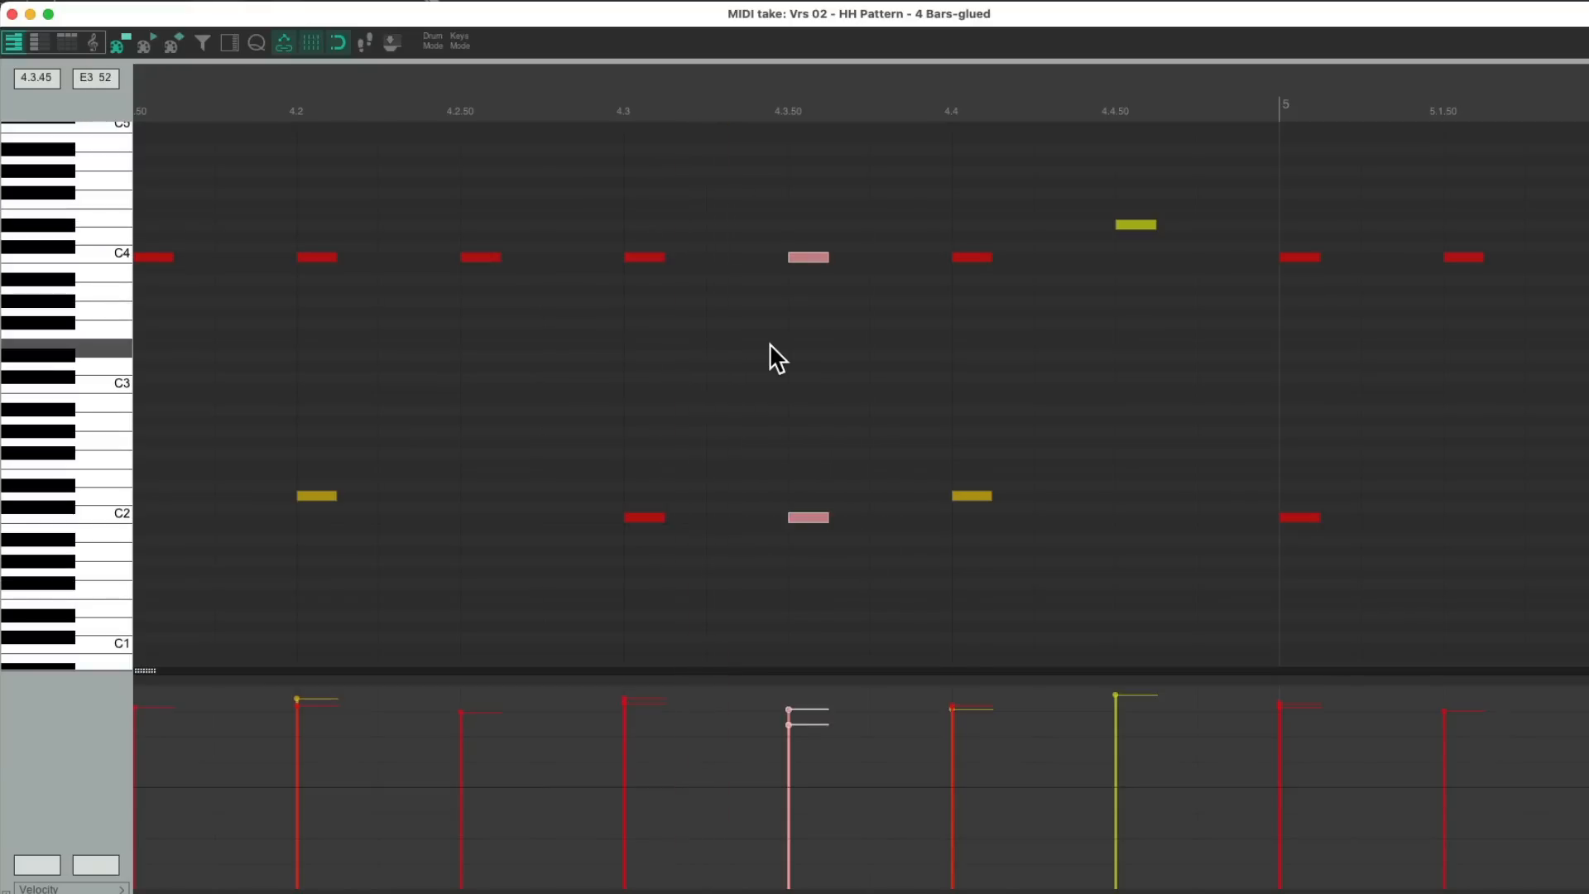
pyautogui.press('Delete')
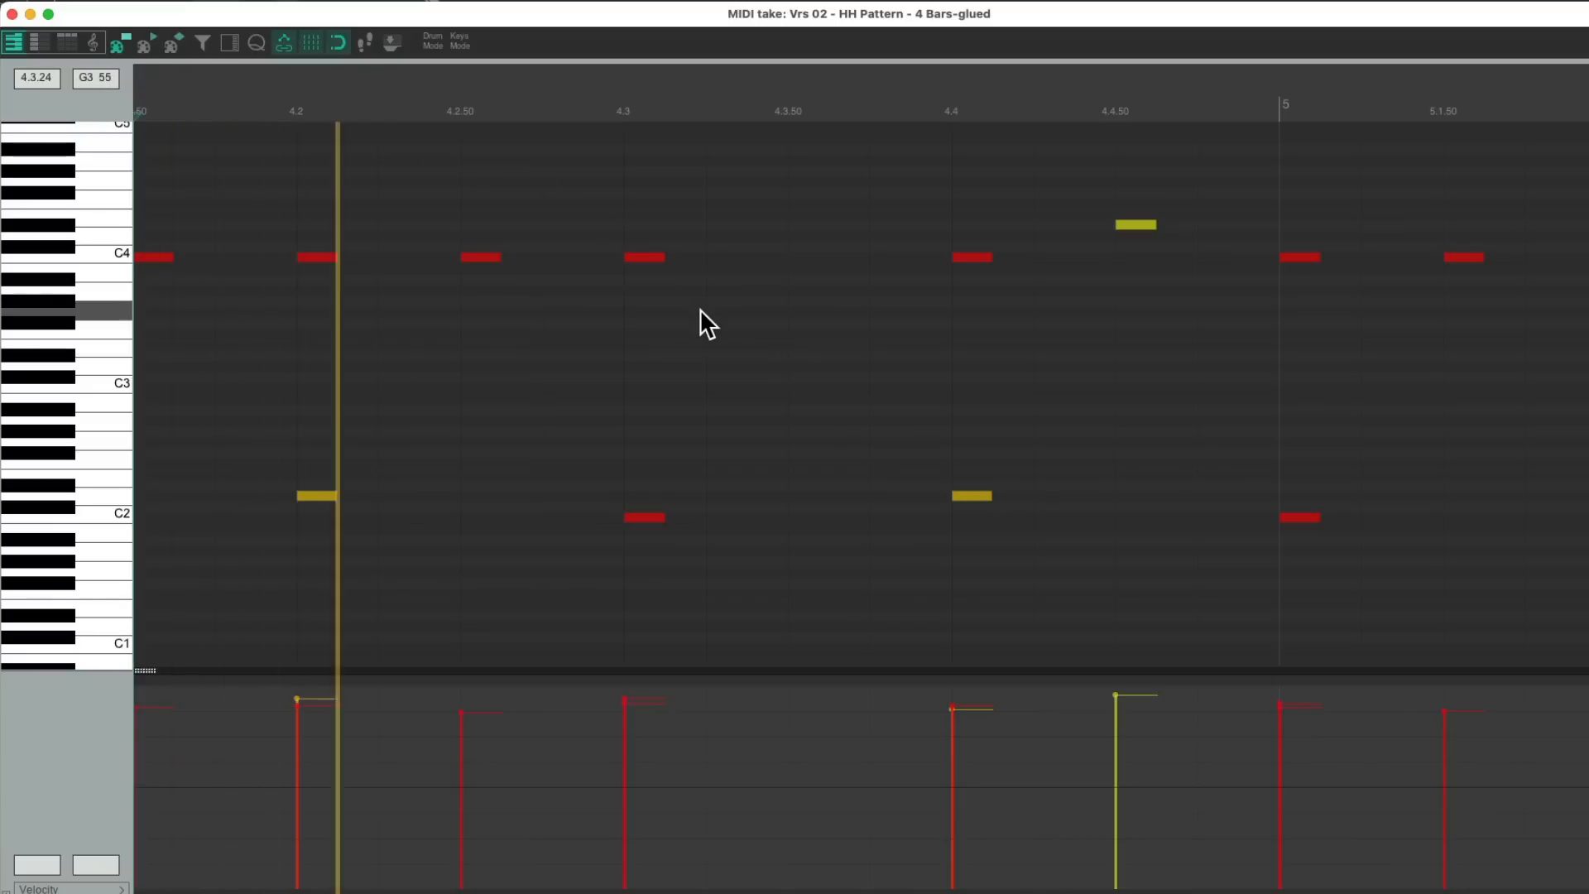
pyautogui.press('space')
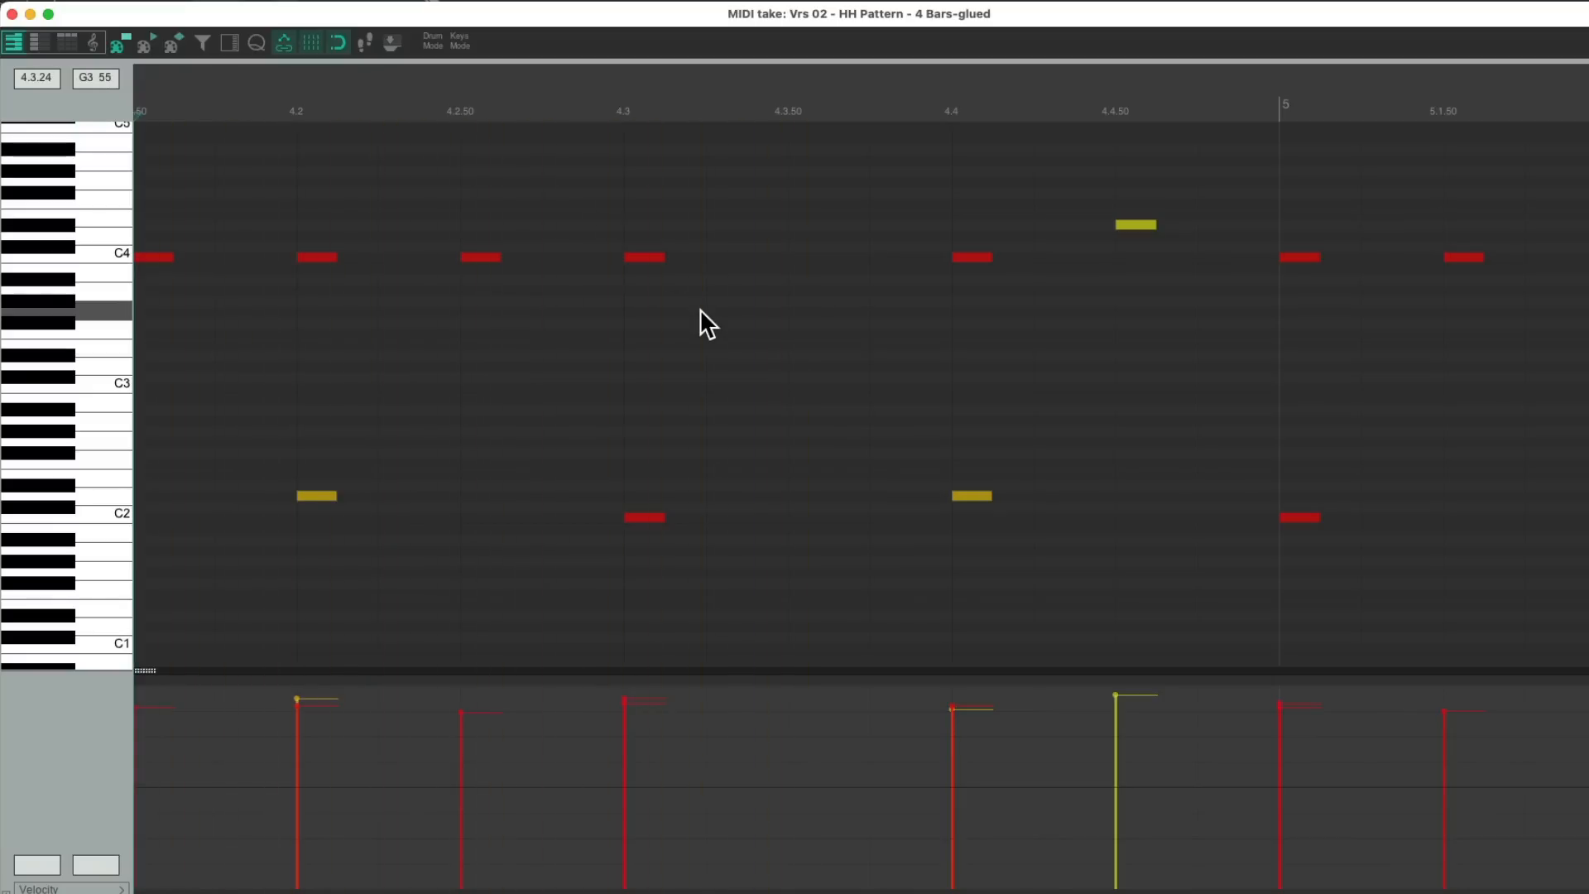
pyautogui.press('space')
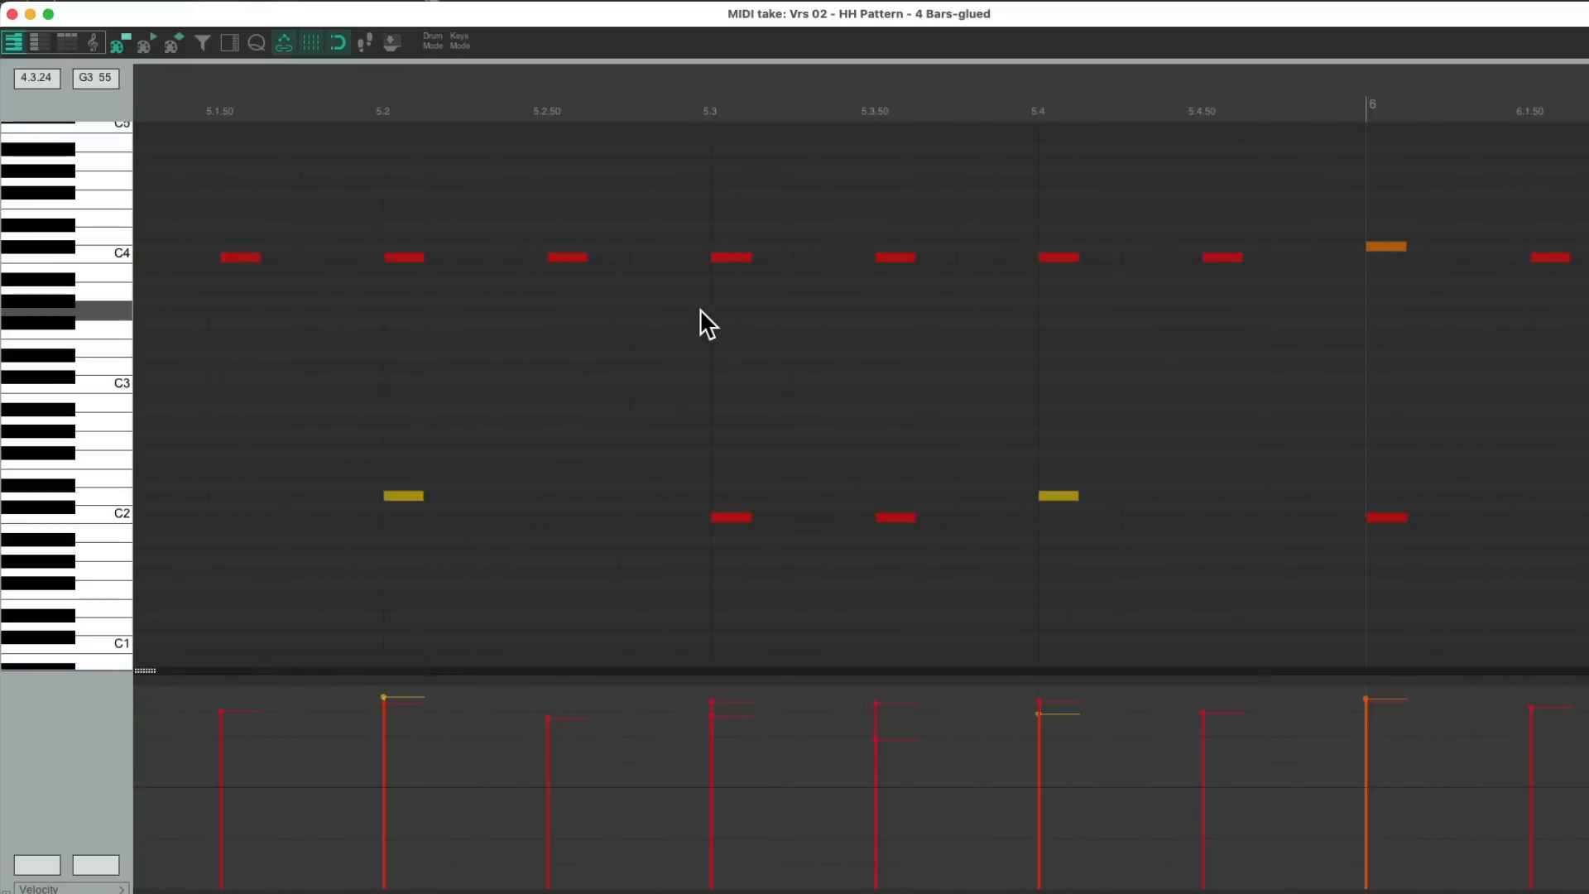